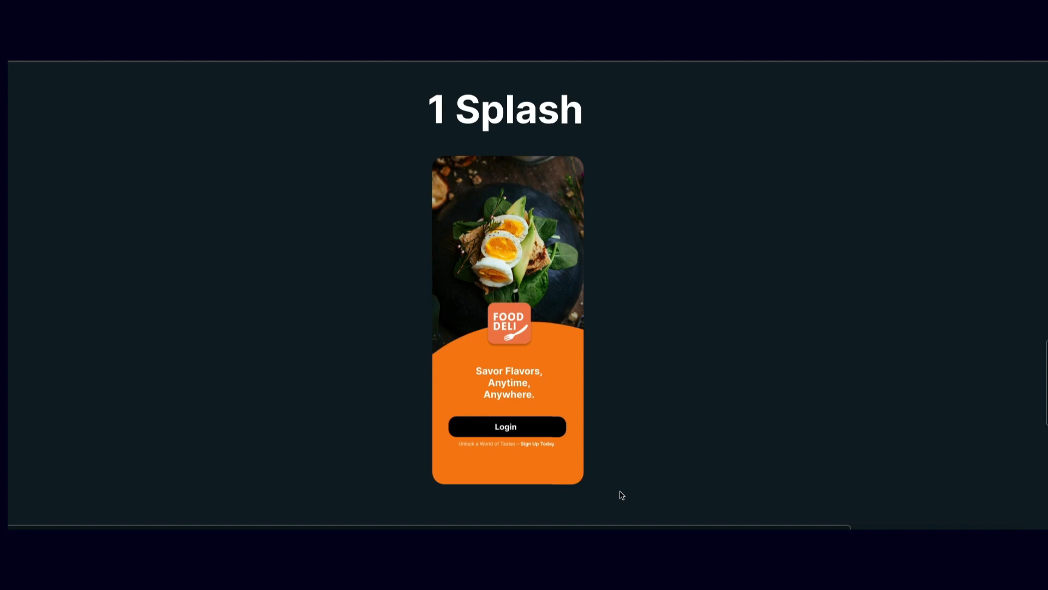
Add an iPhone 13 mini frame and place it beside the finished splash screen design with a small gap
{"action": "key", "text": "ctrl+backslash"}
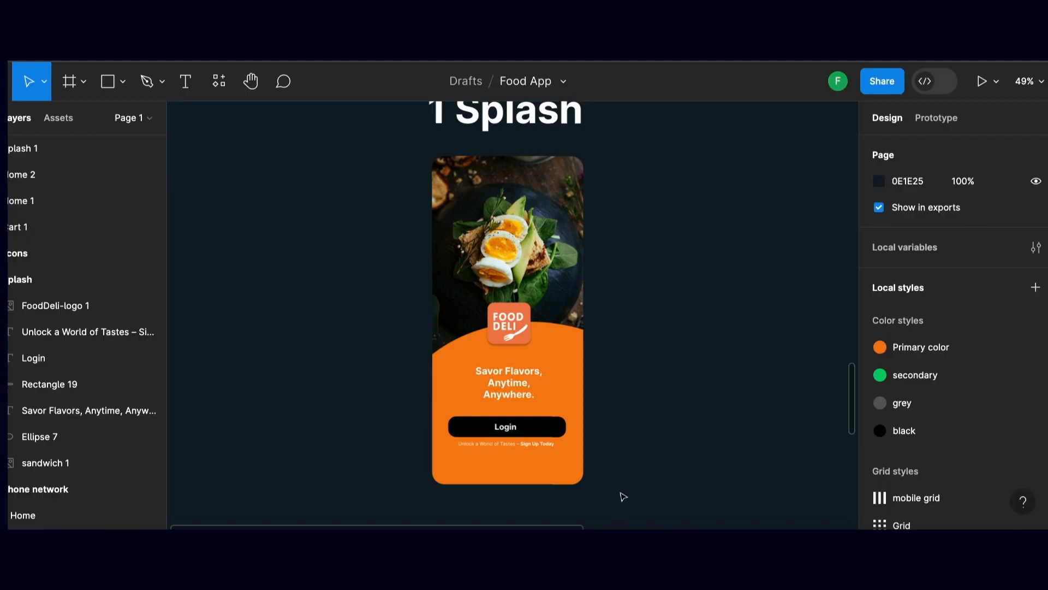
{"action": "scroll", "coordinate": [628, 446], "scroll_direction": "right", "scroll_amount": 5}
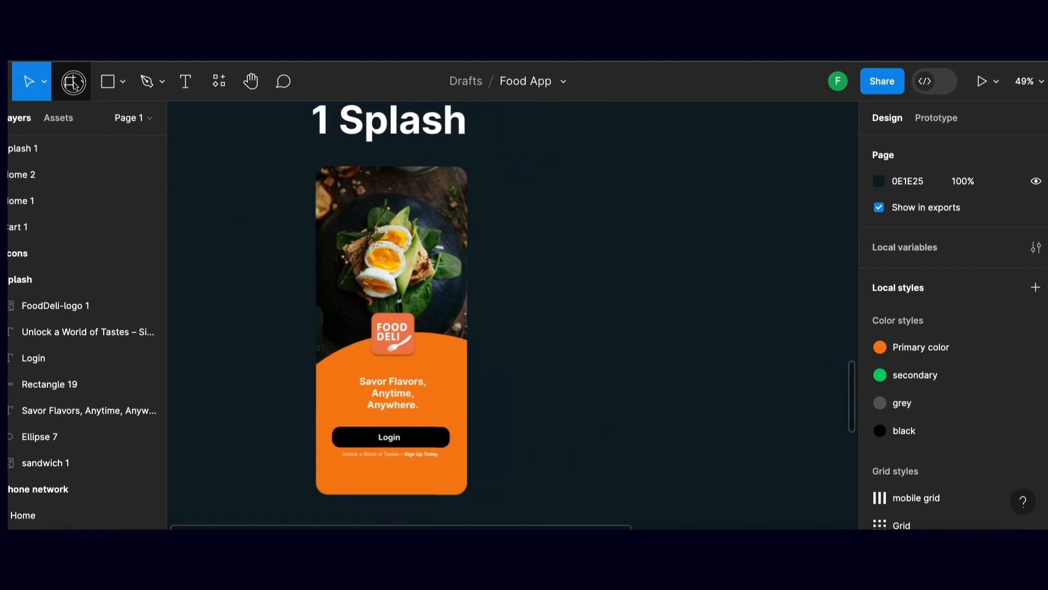
{"action": "left_click", "coordinate": [72, 114]}
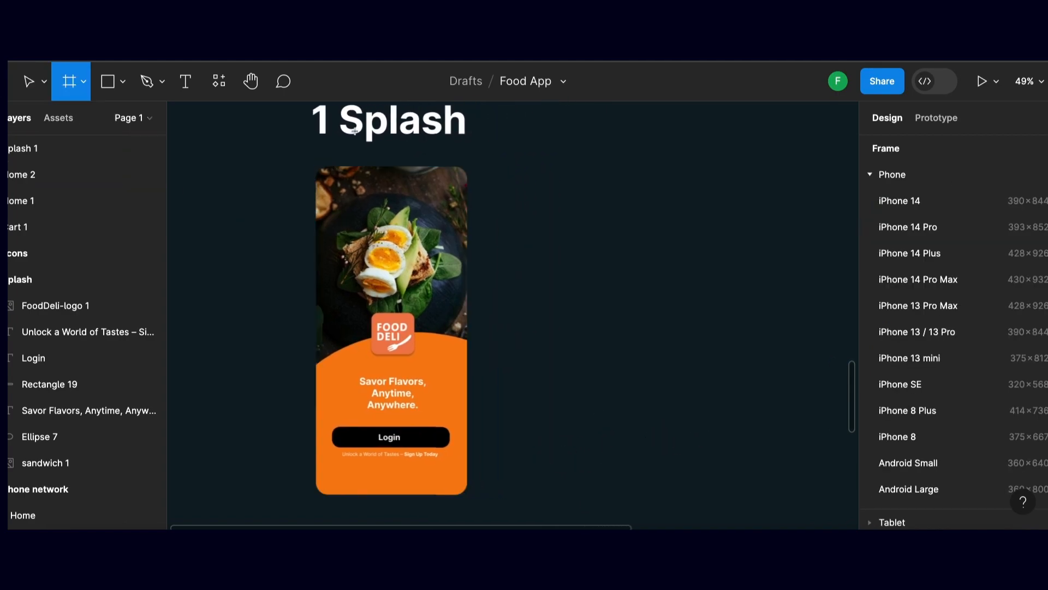
{"action": "left_click", "coordinate": [926, 358]}
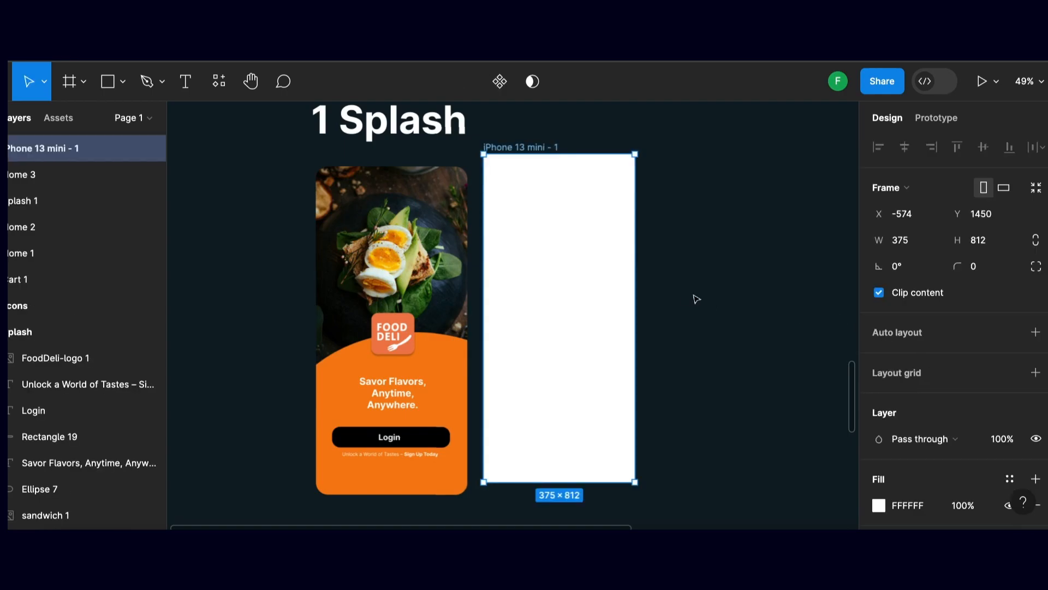
{"action": "left_click_drag", "start_coordinate": [599, 281], "coordinate": [636, 297]}
{"action": "left_click_drag", "start_coordinate": [734, 288], "coordinate": [666, 291]}
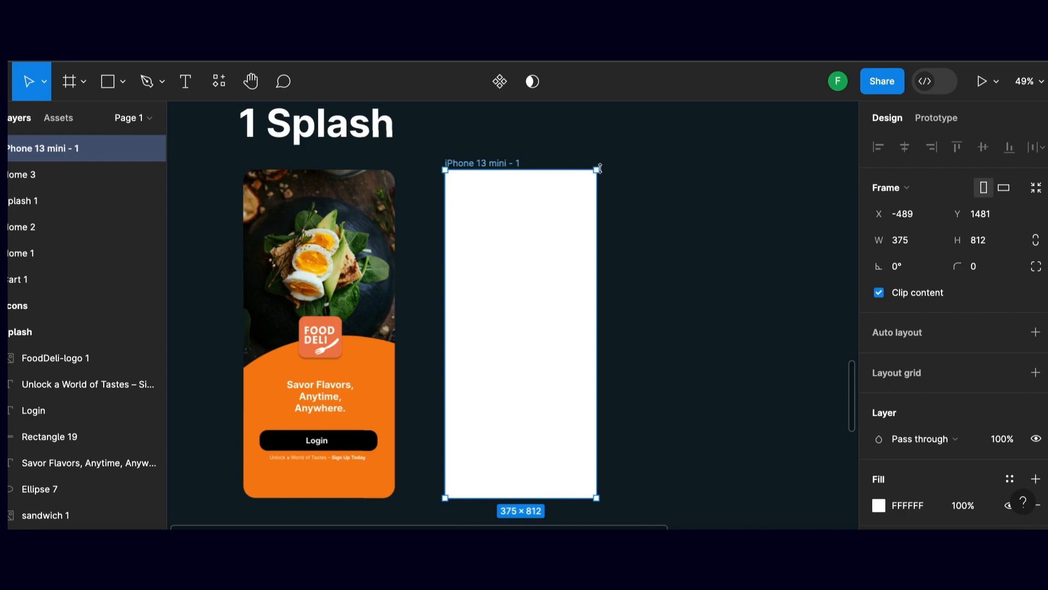
Round the new iPhone 13 mini frame's corners with a radius of 30
{"action": "left_click", "coordinate": [977, 274]}
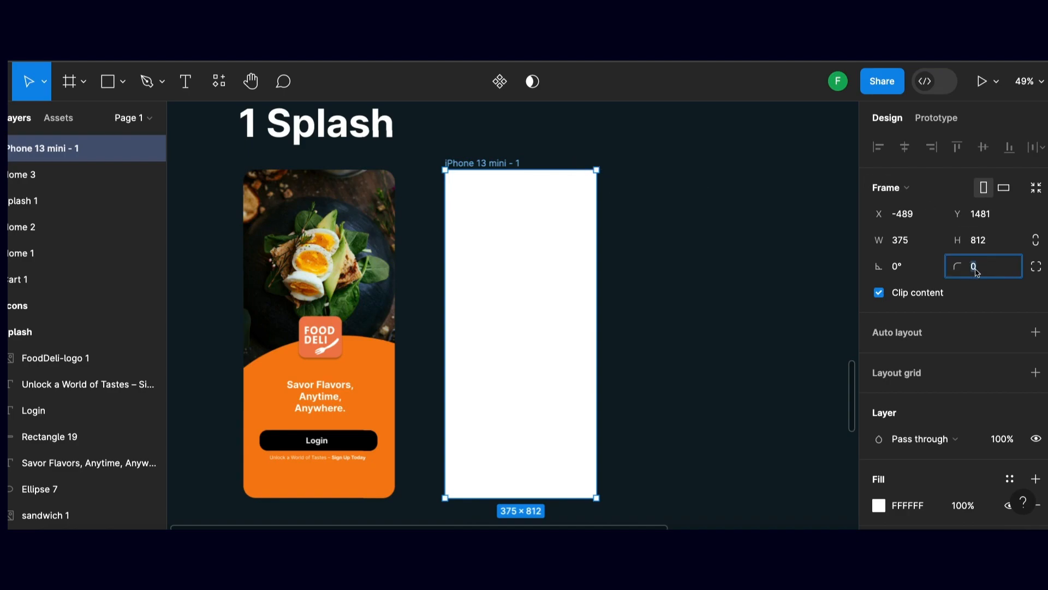
{"action": "type", "text": "30"}
{"action": "key", "text": "Return"}
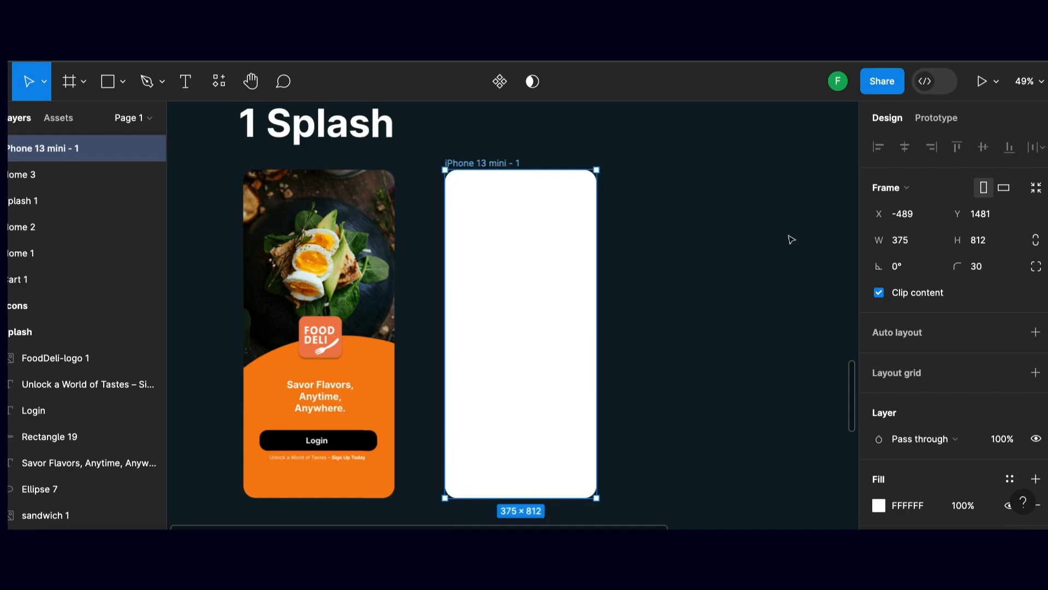
{"action": "left_click", "coordinate": [684, 209]}
{"action": "left_click_drag", "start_coordinate": [576, 205], "coordinate": [590, 206]}
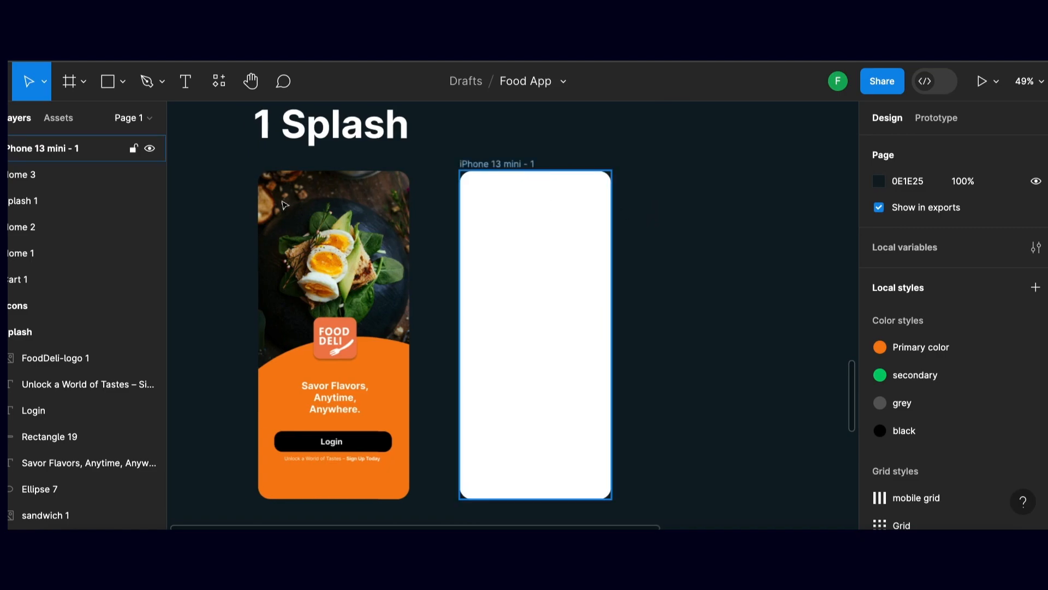
Place the image food5.jpg from the Food App folder inside the iPhone 13 mini frame
{"action": "scroll", "coordinate": [535, 335], "scroll_direction": "left", "scroll_amount": 1}
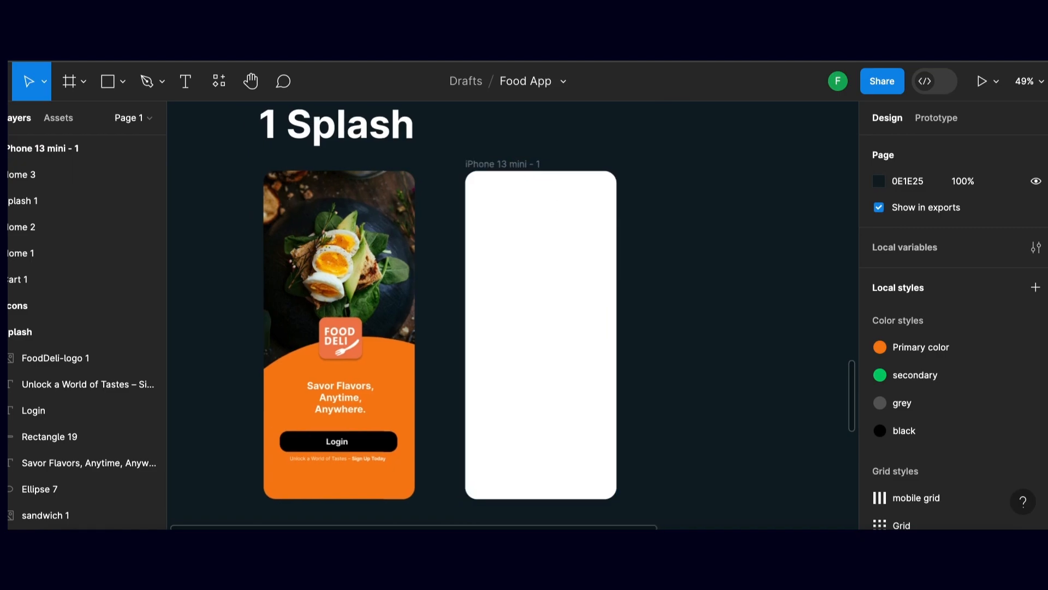
{"action": "scroll", "coordinate": [429, 115], "scroll_direction": "right", "scroll_amount": 1}
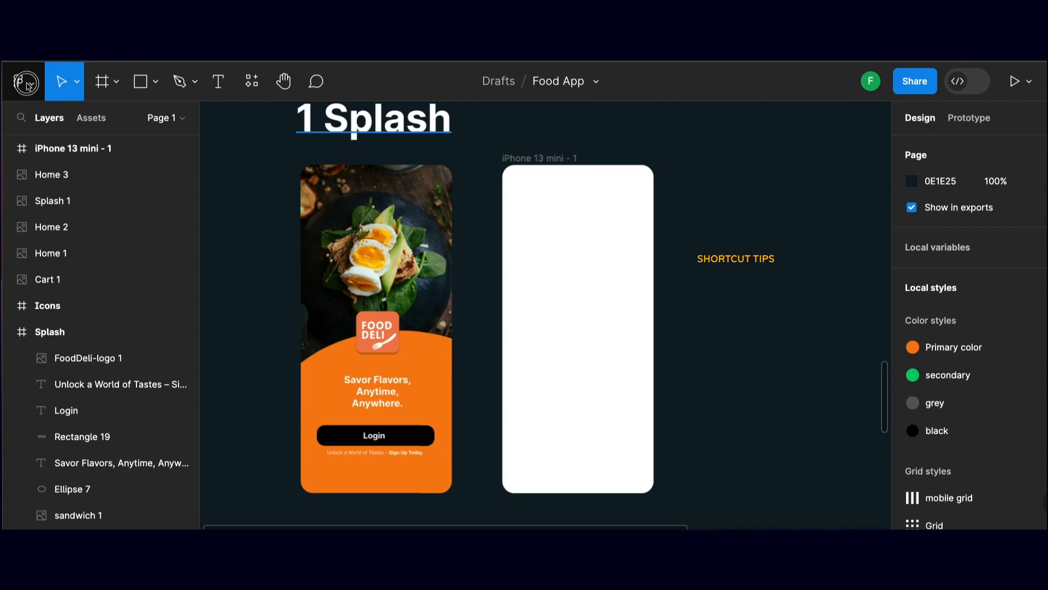
{"action": "left_click", "coordinate": [26, 84]}
{"action": "mouse_move", "coordinate": [44, 189]}
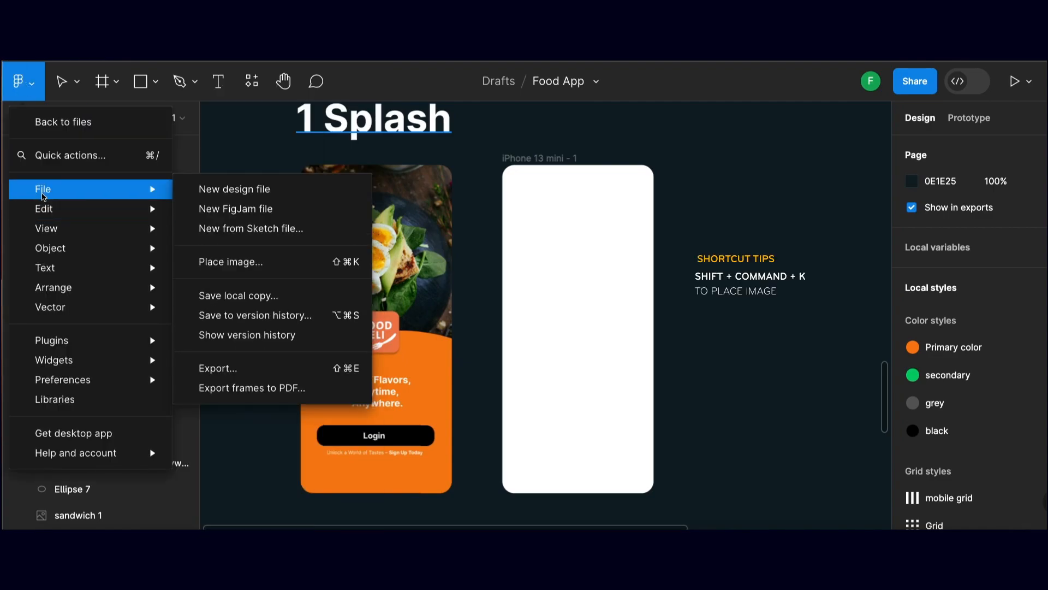
{"action": "left_click", "coordinate": [348, 264]}
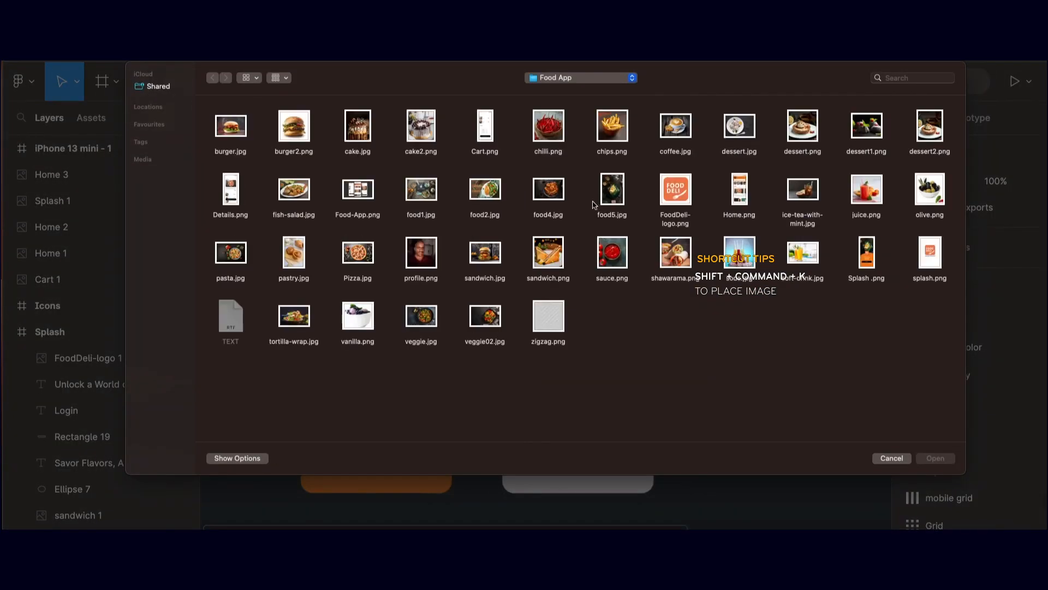
{"action": "left_click", "coordinate": [612, 189]}
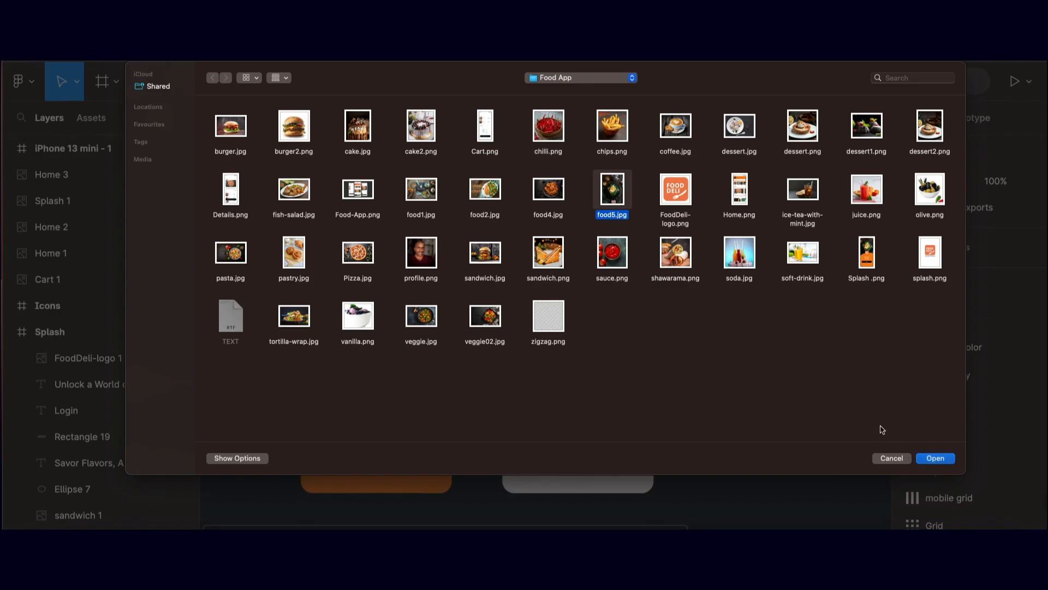
{"action": "left_click", "coordinate": [935, 458]}
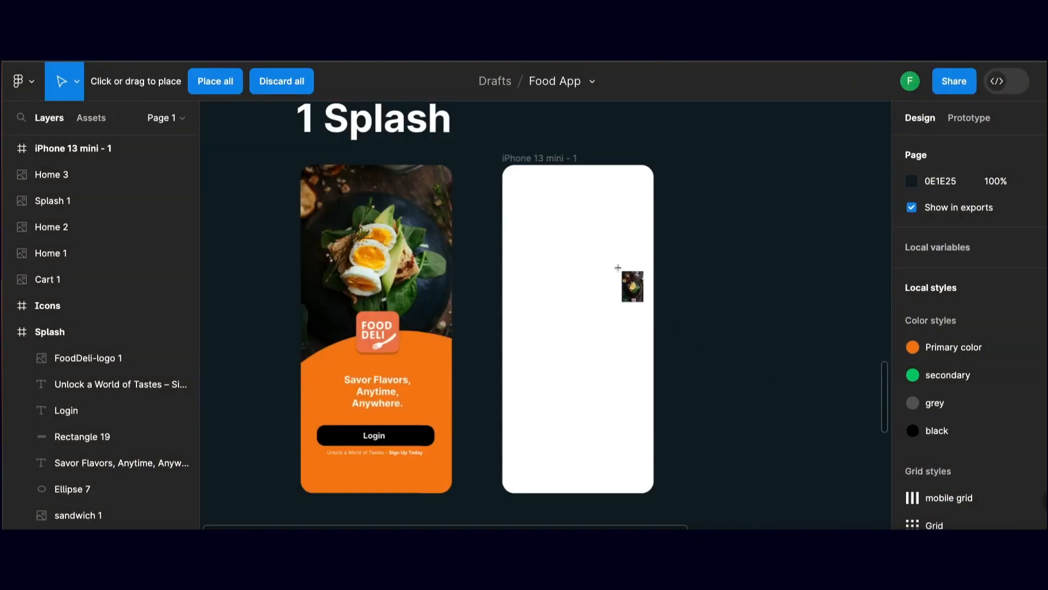
{"action": "left_click", "coordinate": [587, 253]}
Resize the food image to about 462 × 524 and position it to cover the upper part of the frame
{"action": "left_click_drag", "start_coordinate": [637, 314], "coordinate": [555, 239]}
{"action": "left_click_drag", "start_coordinate": [614, 309], "coordinate": [681, 375]}
{"action": "mouse_move", "coordinate": [573, 265]}
{"action": "left_mouse_down"}
{"action": "mouse_move", "coordinate": [566, 246]}
{"action": "mouse_move", "coordinate": [572, 268]}
{"action": "left_mouse_up"}
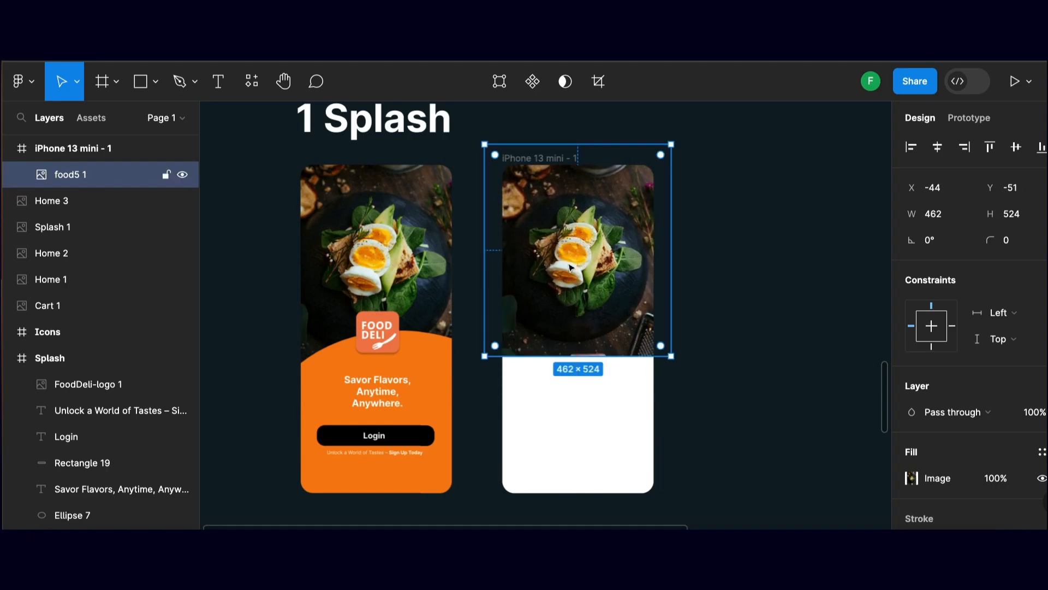
{"action": "scroll", "coordinate": [613, 413], "scroll_direction": "up", "scroll_amount": 1}
{"action": "left_click", "coordinate": [613, 414]}
{"action": "scroll", "coordinate": [603, 408], "scroll_direction": "down", "scroll_amount": 1}
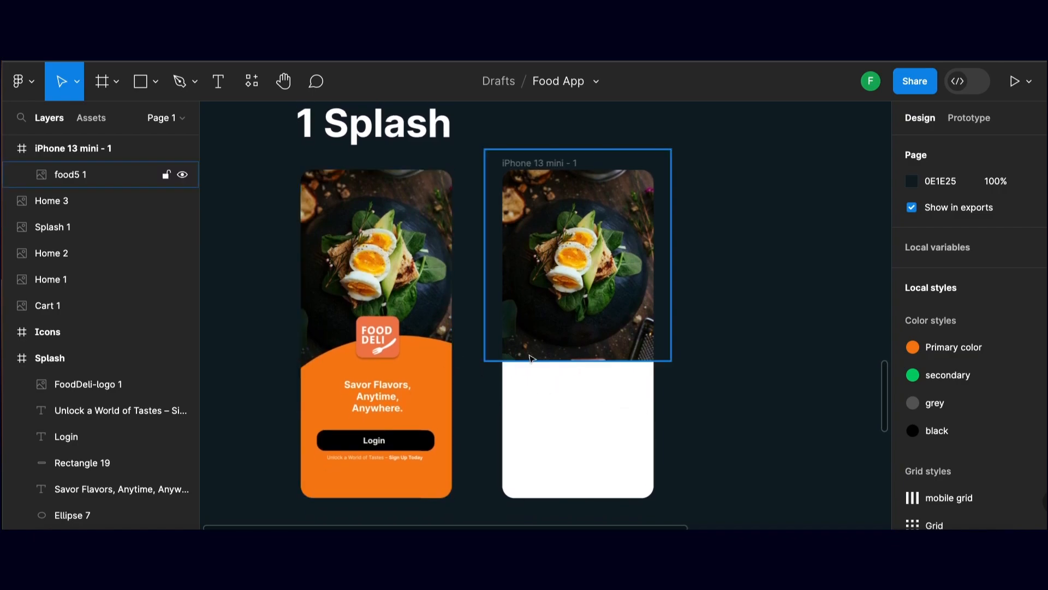
{"action": "scroll", "coordinate": [517, 284], "scroll_direction": "down", "scroll_amount": 2}
{"action": "scroll", "coordinate": [522, 257], "scroll_direction": "up", "scroll_amount": 3}
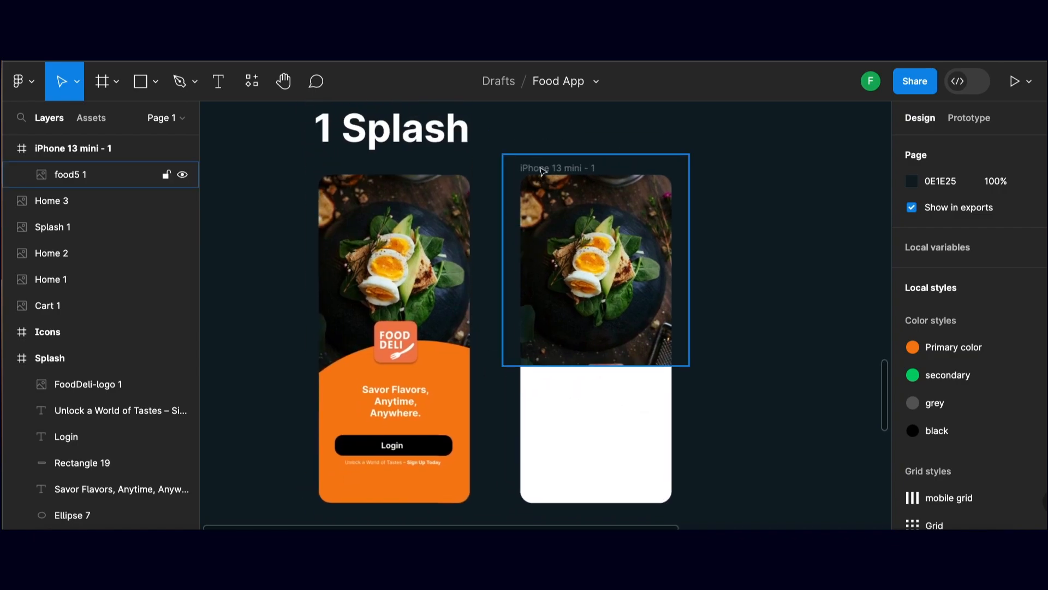
Rename the iPhone 13 mini frame as Splash
{"action": "left_click", "coordinate": [541, 171]}
{"action": "double_click", "coordinate": [542, 171]}
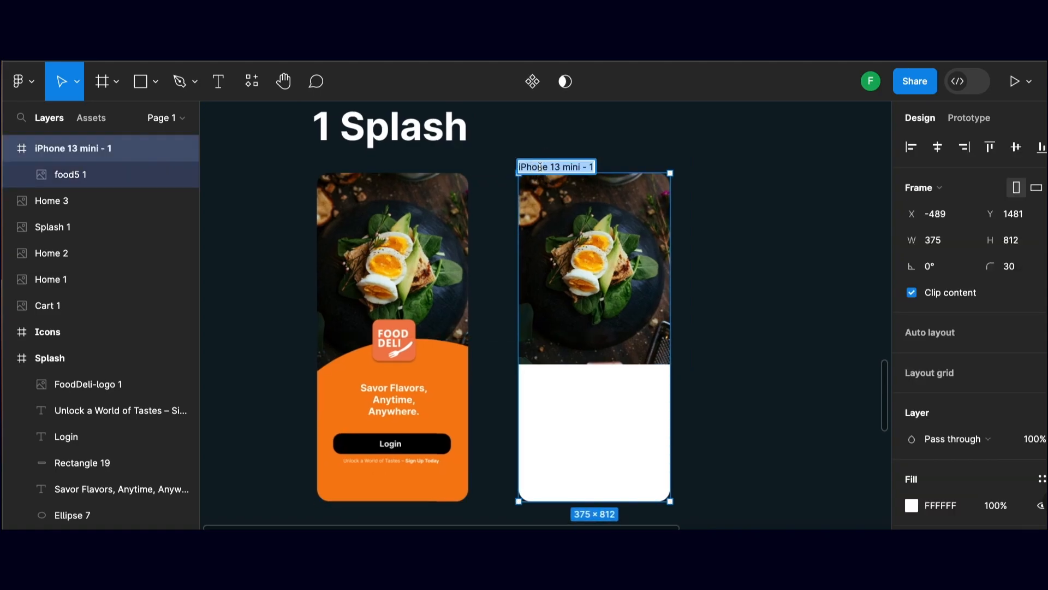
{"action": "type", "text": "S"}
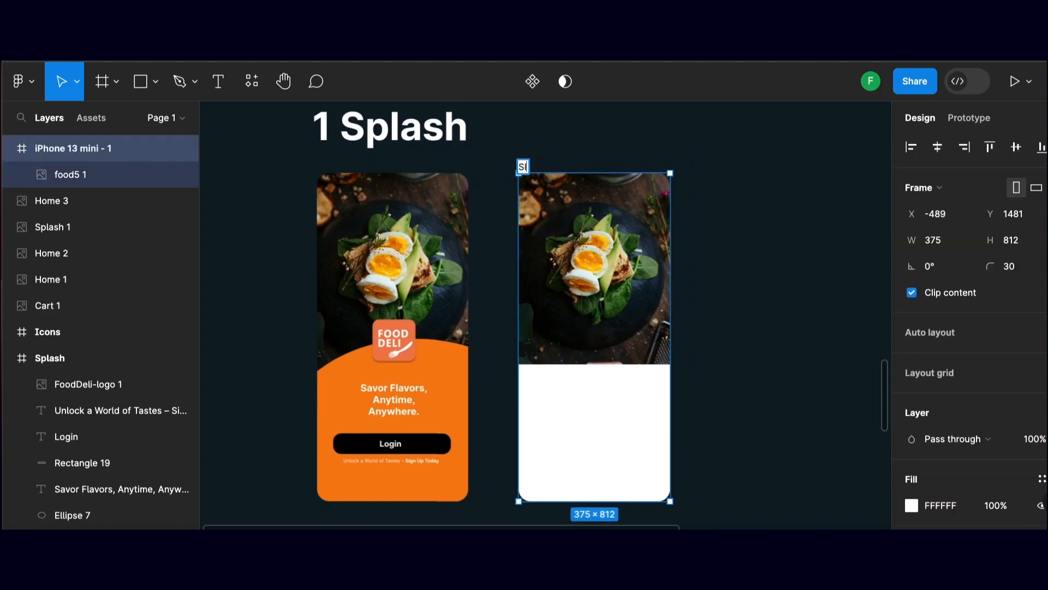
{"action": "type", "text": "plash"}
{"action": "left_click", "coordinate": [507, 157]}
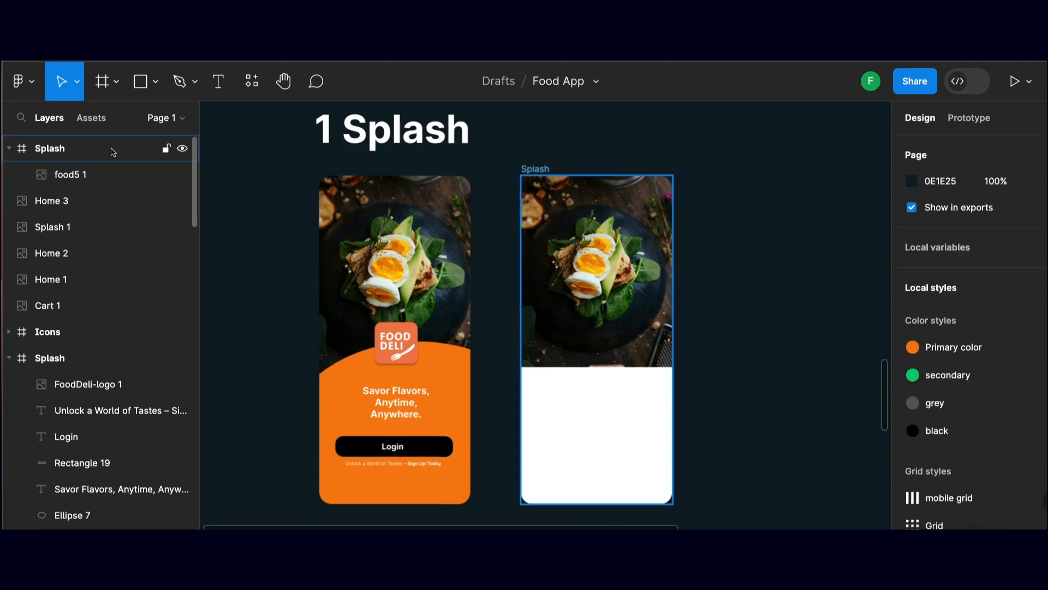
{"action": "left_click", "coordinate": [95, 177]}
{"action": "scroll", "coordinate": [262, 194], "scroll_direction": "right", "scroll_amount": 3}
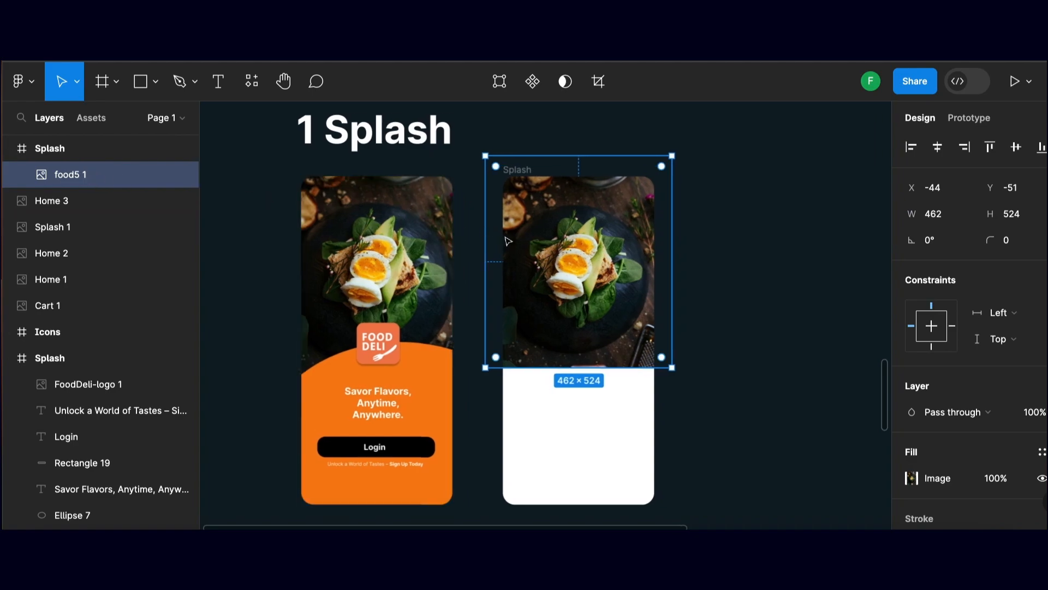
{"action": "left_click", "coordinate": [671, 288]}
{"action": "scroll", "coordinate": [669, 330], "scroll_direction": "down", "scroll_amount": 1}
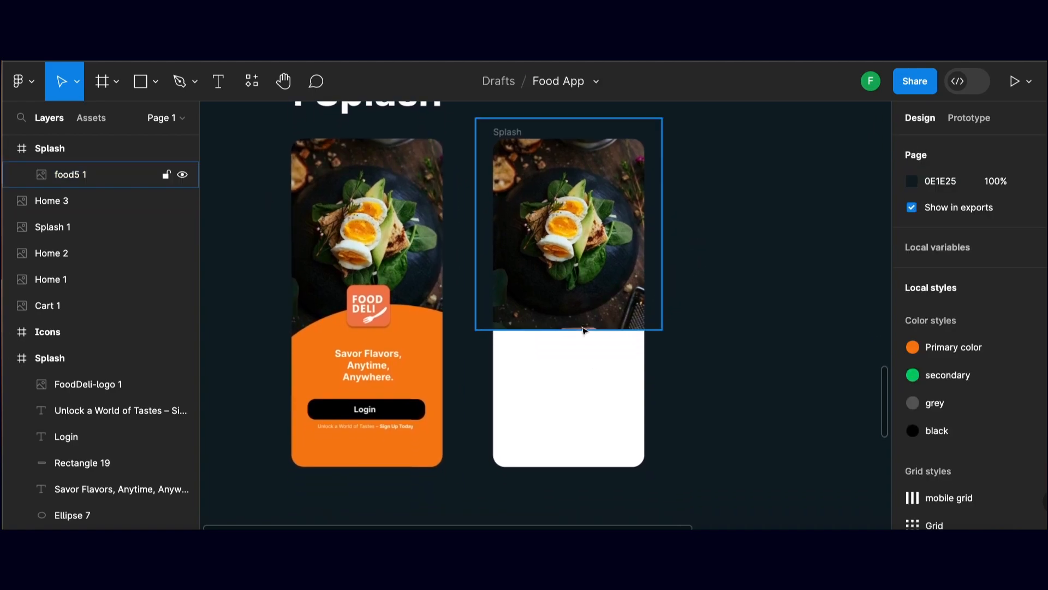
{"action": "scroll", "coordinate": [338, 224], "scroll_direction": "down", "scroll_amount": 1}
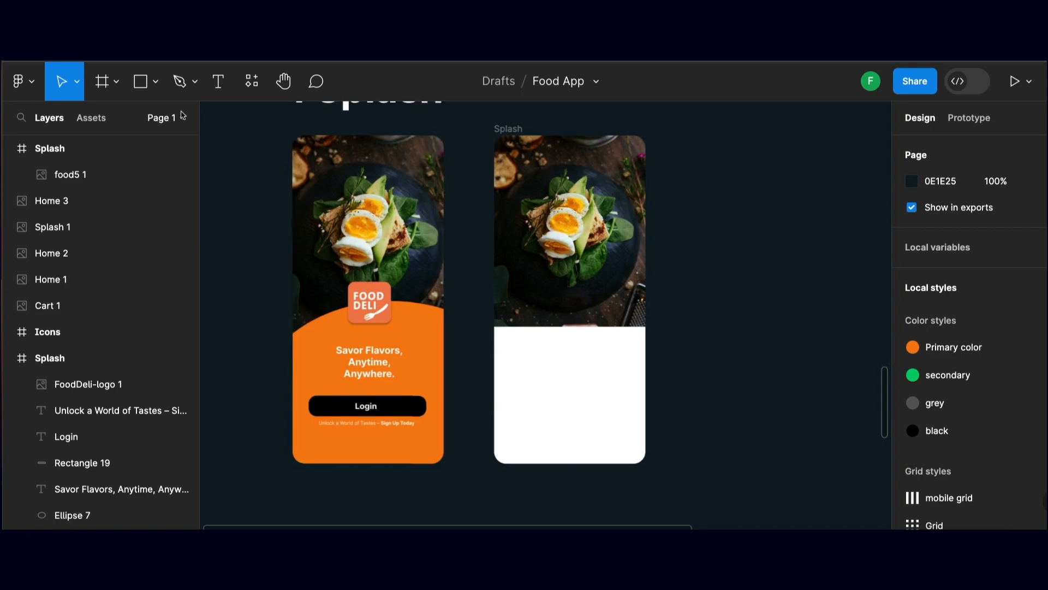
Draw an ellipse in the white lower area of the new Splash frame and move it up to the image's lower edge
{"action": "left_click", "coordinate": [144, 83]}
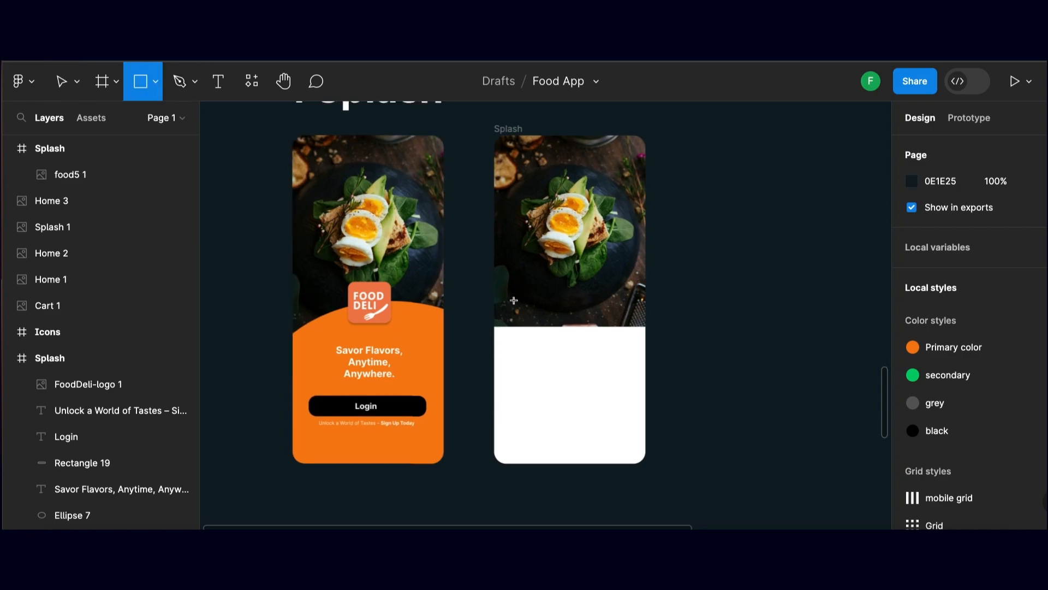
{"action": "scroll", "coordinate": [247, 137], "scroll_direction": "down", "scroll_amount": 1}
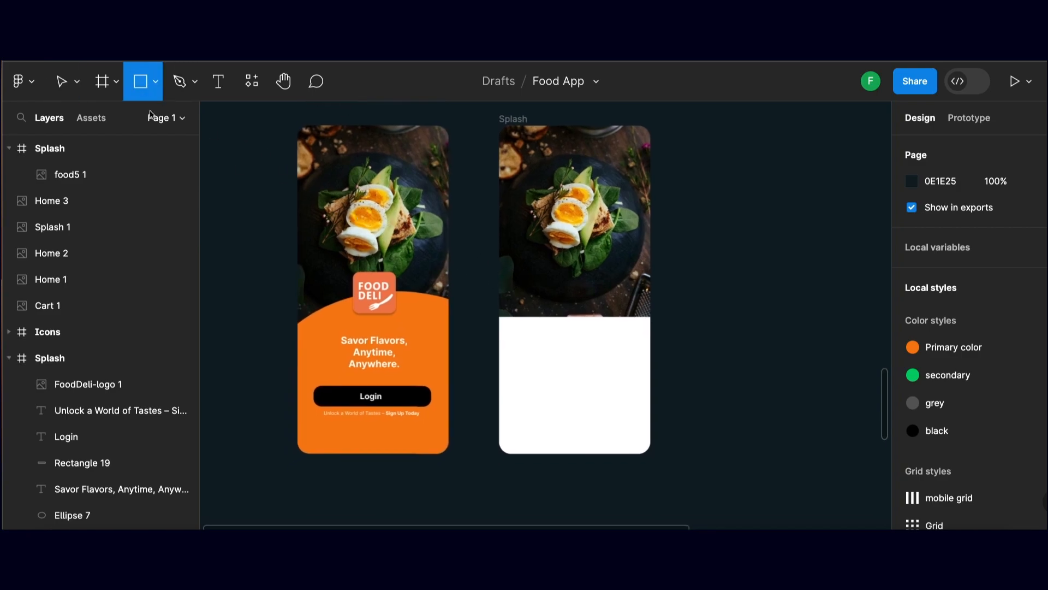
{"action": "left_click", "coordinate": [152, 80]}
{"action": "left_click", "coordinate": [127, 179]}
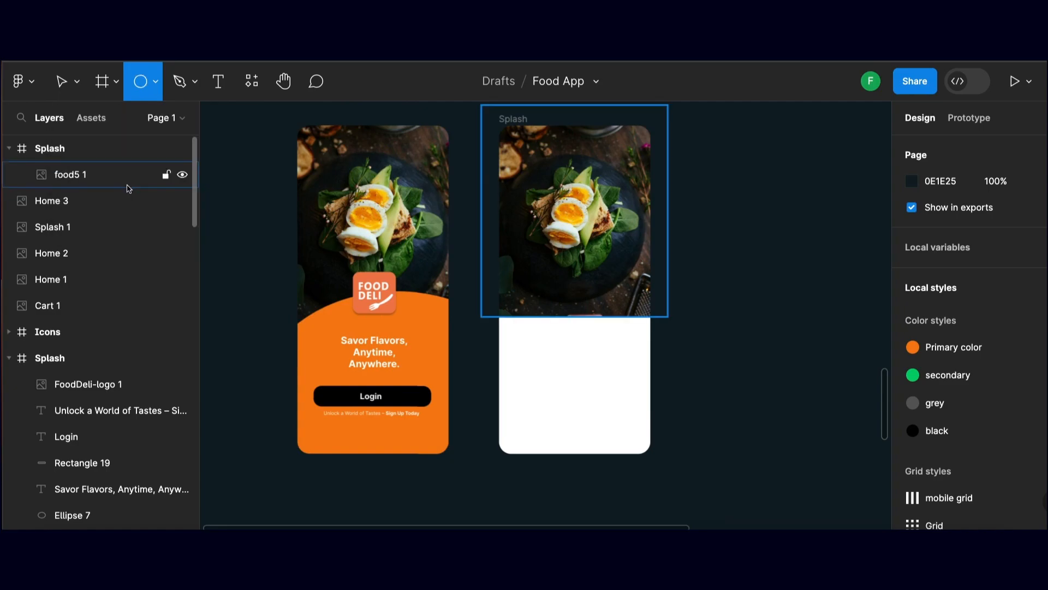
{"action": "left_click_drag", "start_coordinate": [555, 340], "coordinate": [640, 424]}
{"action": "left_click_drag", "start_coordinate": [593, 379], "coordinate": [551, 308]}
Stretch the ellipse to about 531 × 439 so it spans beyond both sides of the Splash frame's lower part
{"action": "scroll", "coordinate": [612, 382], "scroll_direction": "up", "scroll_amount": 1}
{"action": "scroll", "coordinate": [585, 352], "scroll_direction": "right", "scroll_amount": 1}
{"action": "left_click_drag", "start_coordinate": [576, 363], "coordinate": [488, 363]}
{"action": "scroll", "coordinate": [556, 400], "scroll_direction": "up", "scroll_amount": 1}
{"action": "scroll", "coordinate": [555, 400], "scroll_direction": "up", "scroll_amount": 1}
{"action": "left_click_drag", "start_coordinate": [555, 442], "coordinate": [555, 496]}
{"action": "scroll", "coordinate": [555, 459], "scroll_direction": "up", "scroll_amount": 1}
{"action": "left_click_drag", "start_coordinate": [484, 414], "coordinate": [432, 414]}
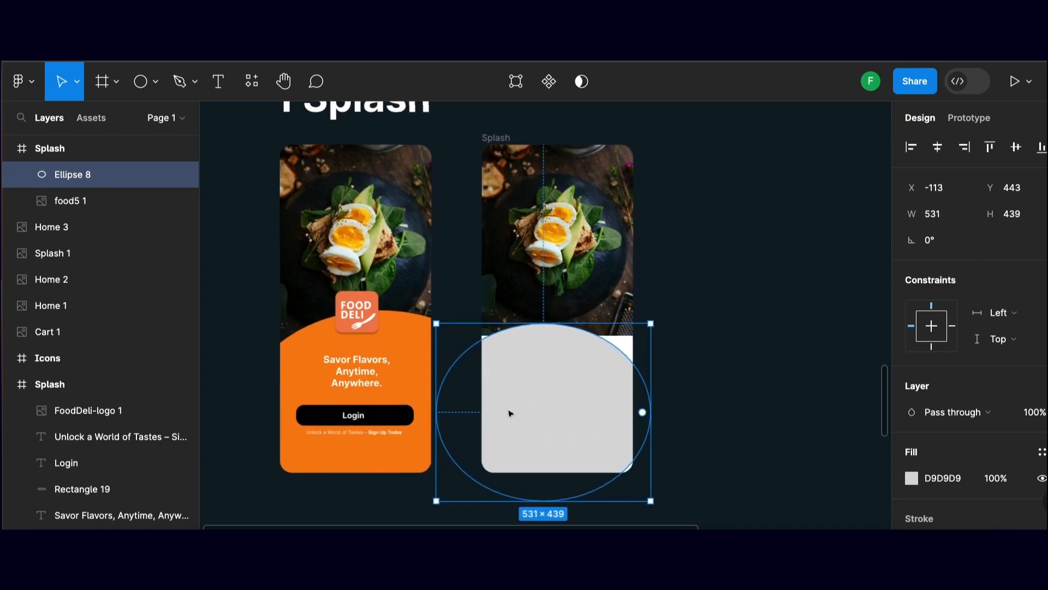
Enlarge the ellipse to about 653 × 564 and move it up to cover the frame's whole lower part with a curved top
{"action": "scroll", "coordinate": [648, 349], "scroll_direction": "down", "scroll_amount": 1}
{"action": "left_click_drag", "start_coordinate": [652, 317], "coordinate": [693, 309]}
{"action": "scroll", "coordinate": [690, 309], "scroll_direction": "up", "scroll_amount": 1}
{"action": "left_click_drag", "start_coordinate": [566, 360], "coordinate": [544, 351]}
{"action": "scroll", "coordinate": [554, 404], "scroll_direction": "down", "scroll_amount": 2}
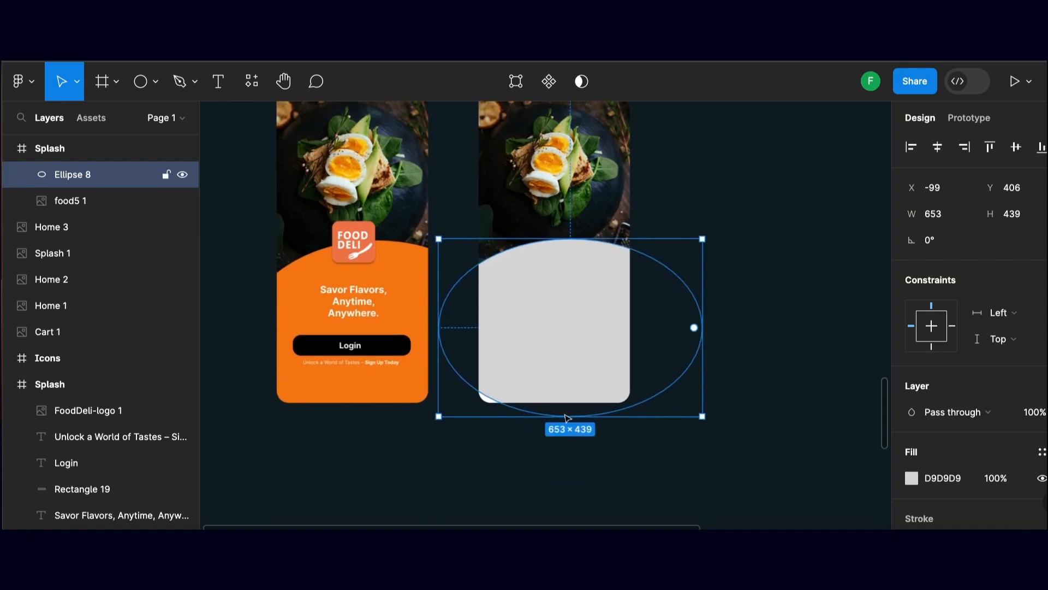
{"action": "left_click_drag", "start_coordinate": [561, 420], "coordinate": [554, 466]}
{"action": "left_click_drag", "start_coordinate": [557, 391], "coordinate": [556, 380]}
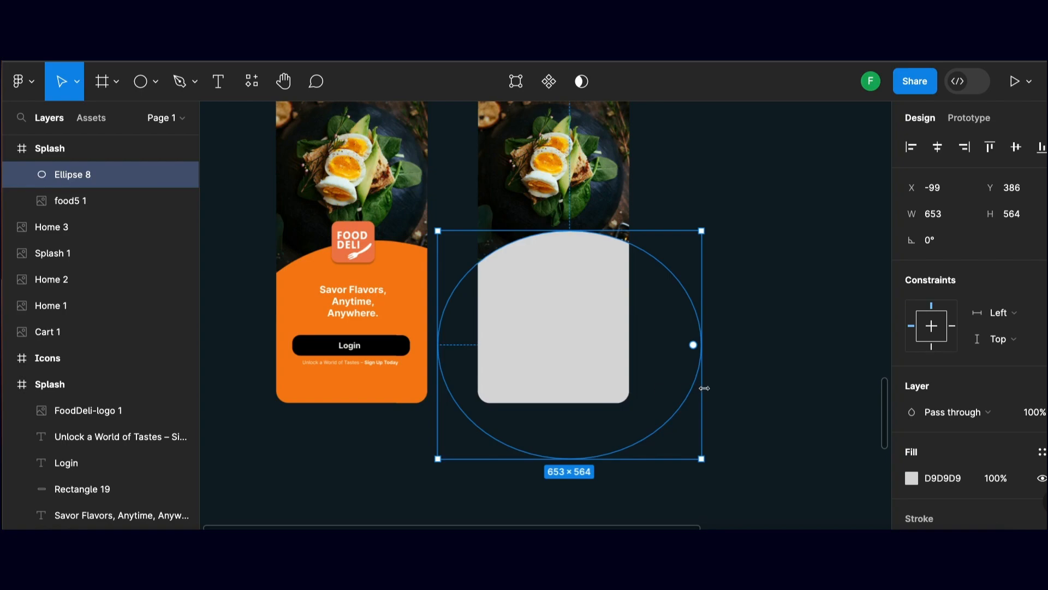
Fill the ellipse with the orange document color F57F11 and deselect it
{"action": "scroll", "coordinate": [727, 389], "scroll_direction": "down", "scroll_amount": 1}
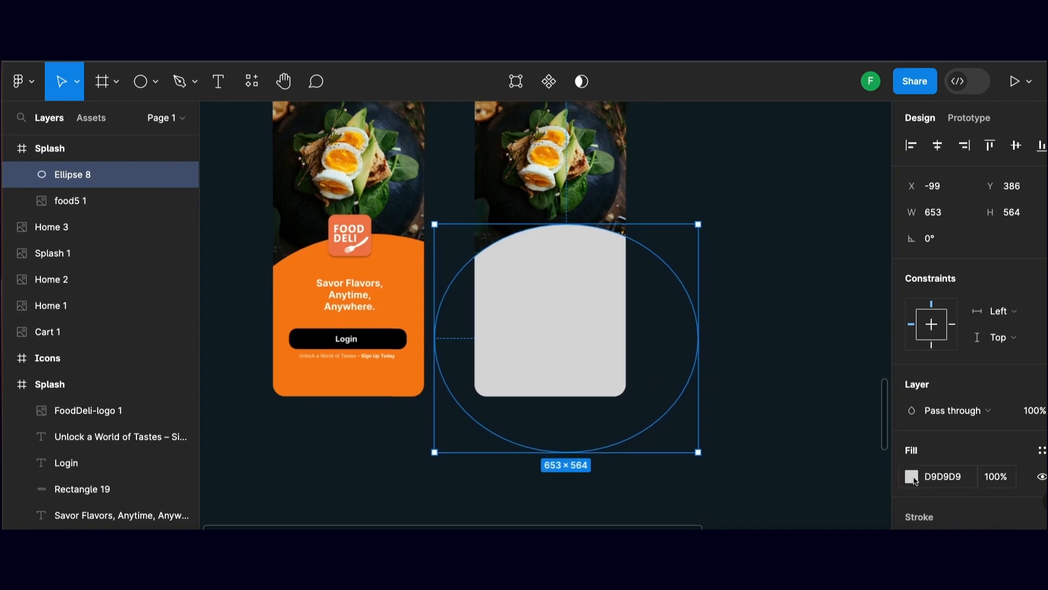
{"action": "left_click", "coordinate": [912, 477]}
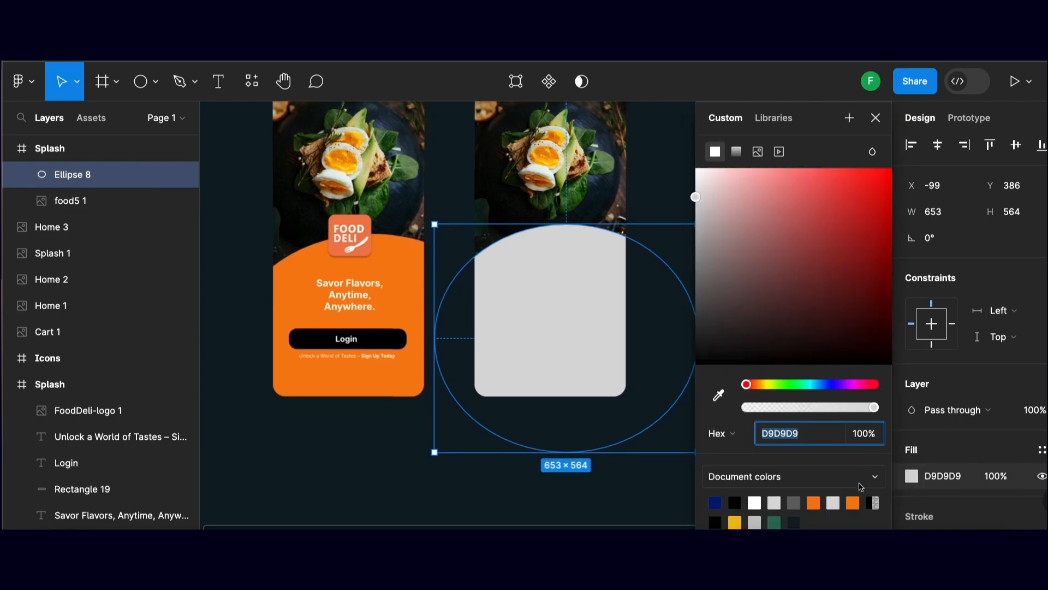
{"action": "left_click", "coordinate": [853, 501]}
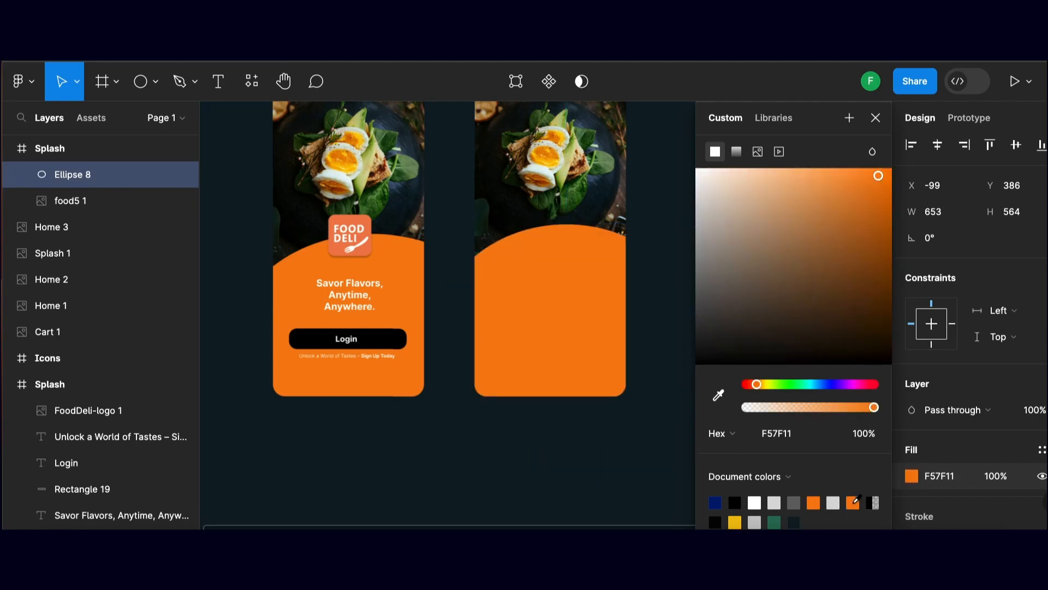
{"action": "scroll", "coordinate": [557, 421], "scroll_direction": "up", "scroll_amount": 1}
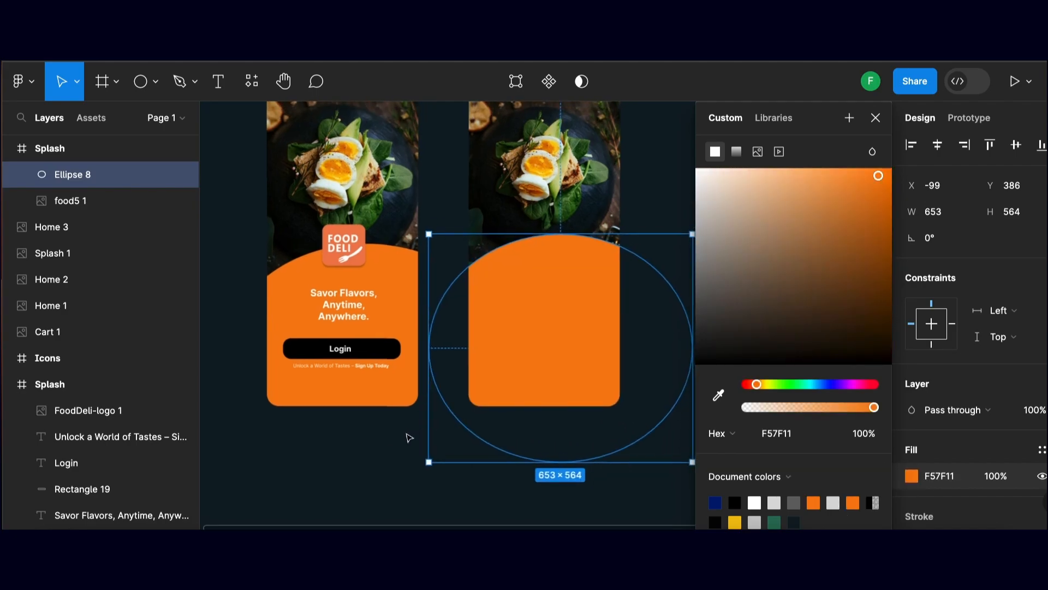
{"action": "left_click", "coordinate": [409, 438]}
{"action": "left_click_drag", "start_coordinate": [452, 418], "coordinate": [446, 446]}
{"action": "left_click_drag", "start_coordinate": [490, 398], "coordinate": [484, 393]}
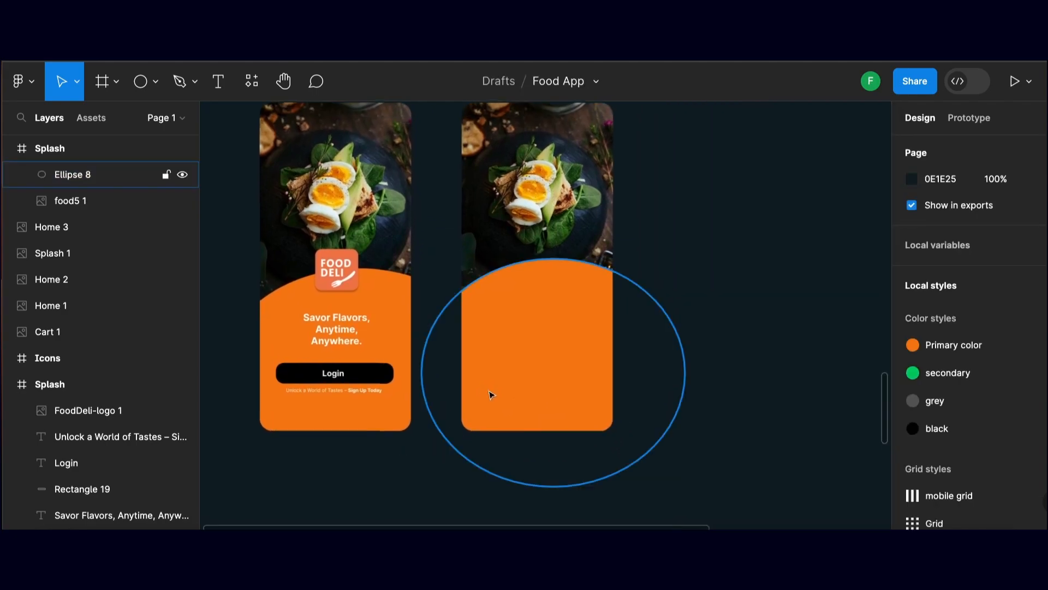
{"action": "scroll", "coordinate": [375, 372], "scroll_direction": "up", "scroll_amount": 1}
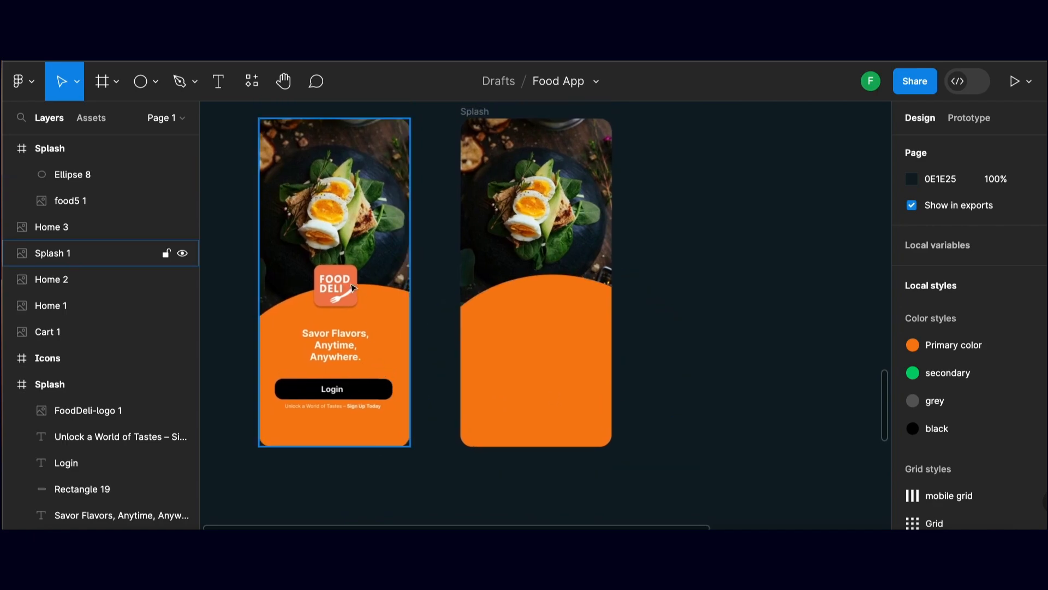
Place the FoodDeli-logo.png image at about 136 × 136, centred over the top of the orange curve in the new Splash frame
{"action": "scroll", "coordinate": [426, 224], "scroll_direction": "down", "scroll_amount": 1}
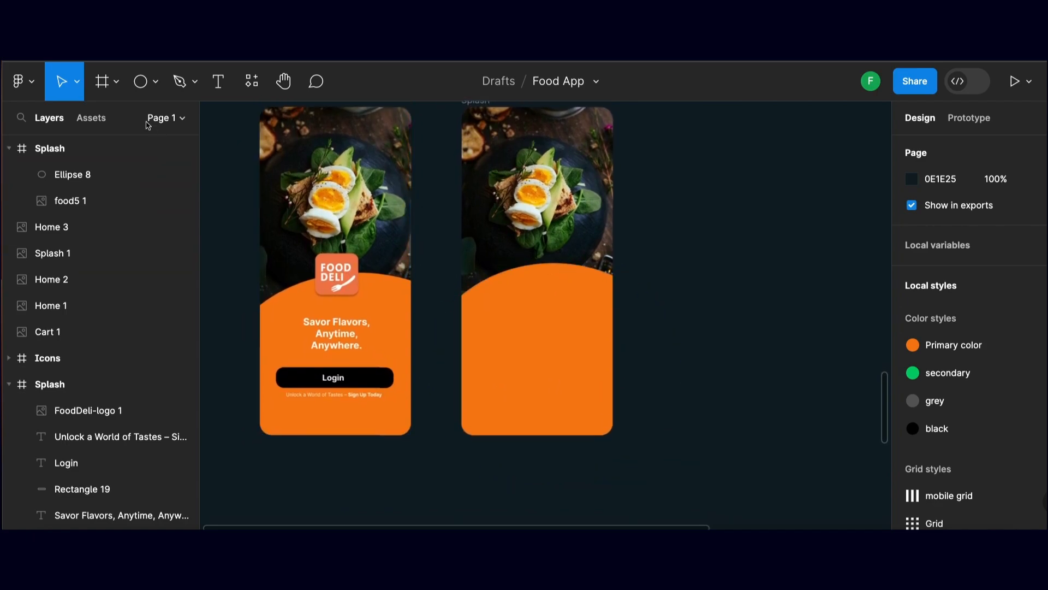
{"action": "scroll", "coordinate": [265, 187], "scroll_direction": "right", "scroll_amount": 1}
{"action": "scroll", "coordinate": [538, 289], "scroll_direction": "left", "scroll_amount": 1}
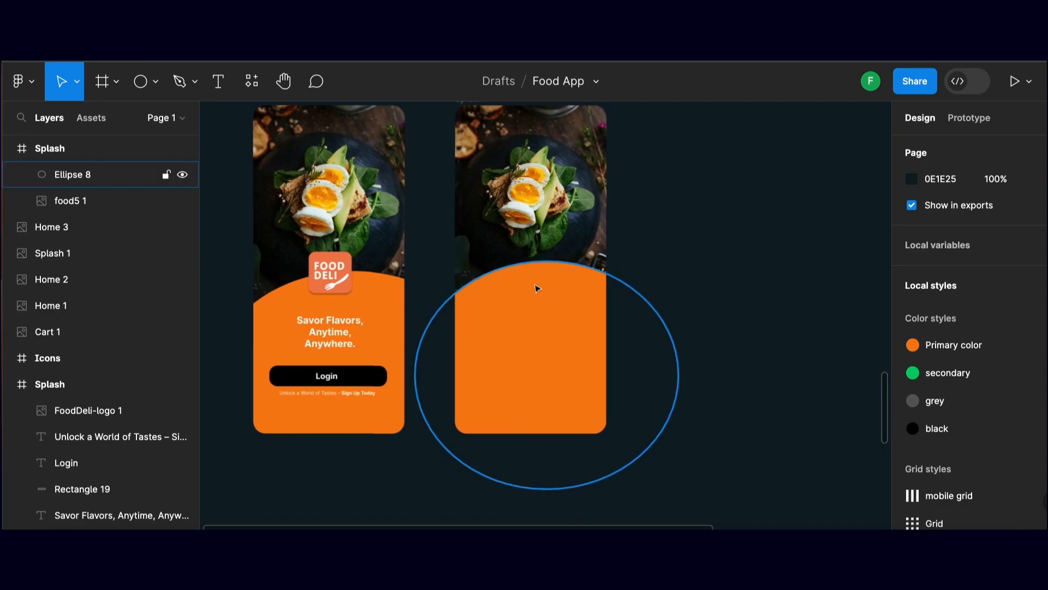
{"action": "key", "text": "super+shift+k"}
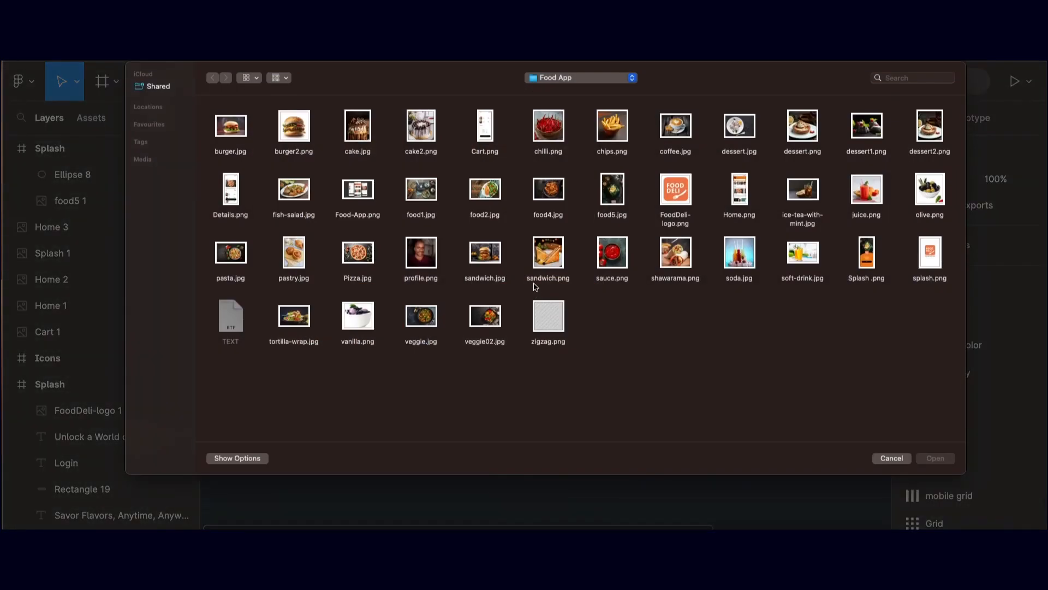
{"action": "left_click", "coordinate": [676, 199]}
{"action": "left_click", "coordinate": [935, 459]}
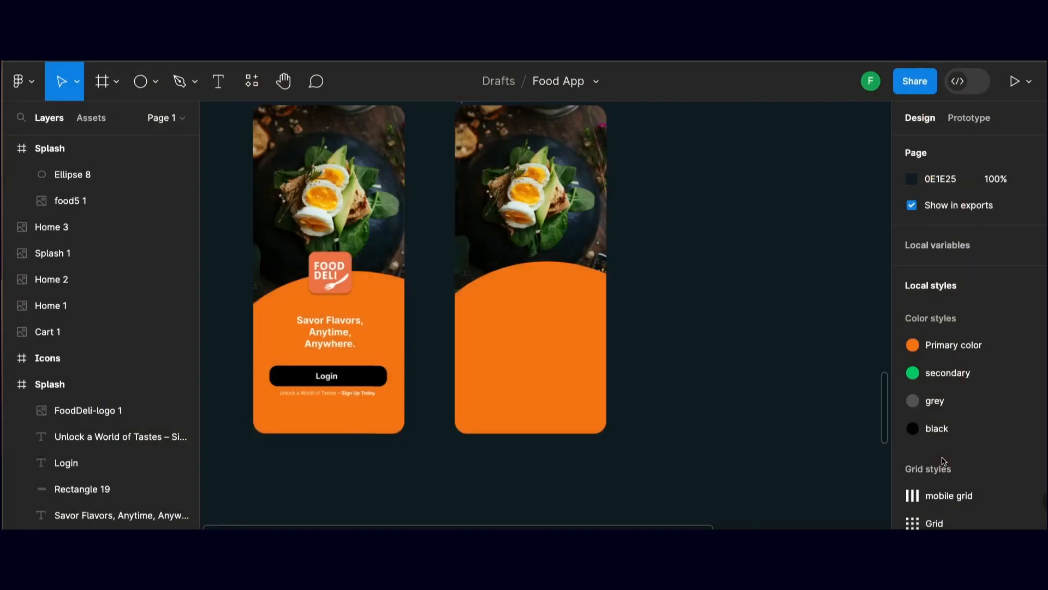
{"action": "left_click_drag", "start_coordinate": [515, 244], "coordinate": [532, 276]}
Add a drop shadow effect to the placed logo and deselect it
{"action": "scroll", "coordinate": [540, 276], "scroll_direction": "right", "scroll_amount": 1}
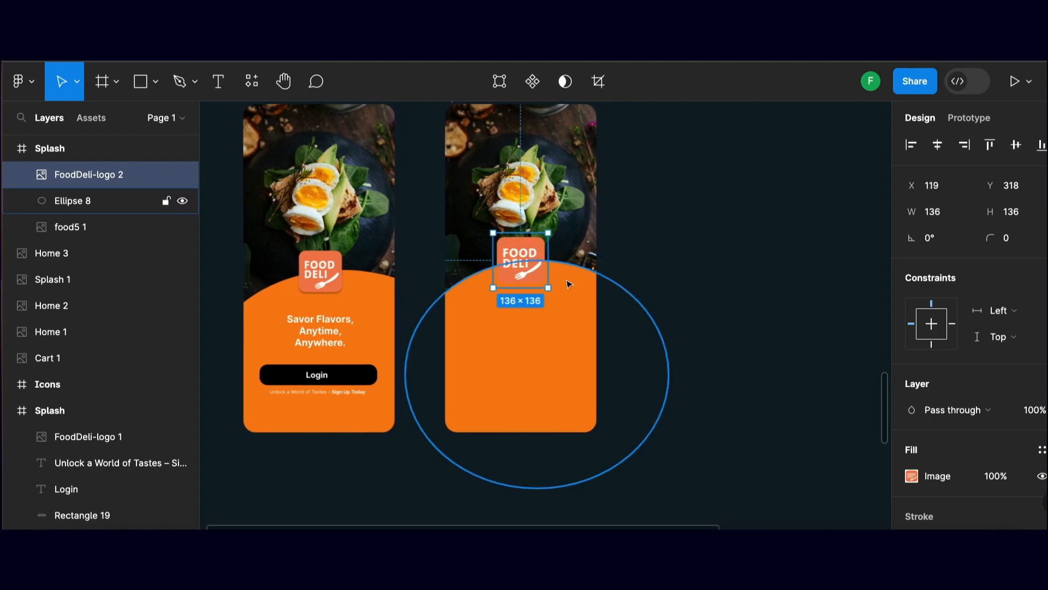
{"action": "scroll", "coordinate": [550, 290], "scroll_direction": "up", "scroll_amount": 3}
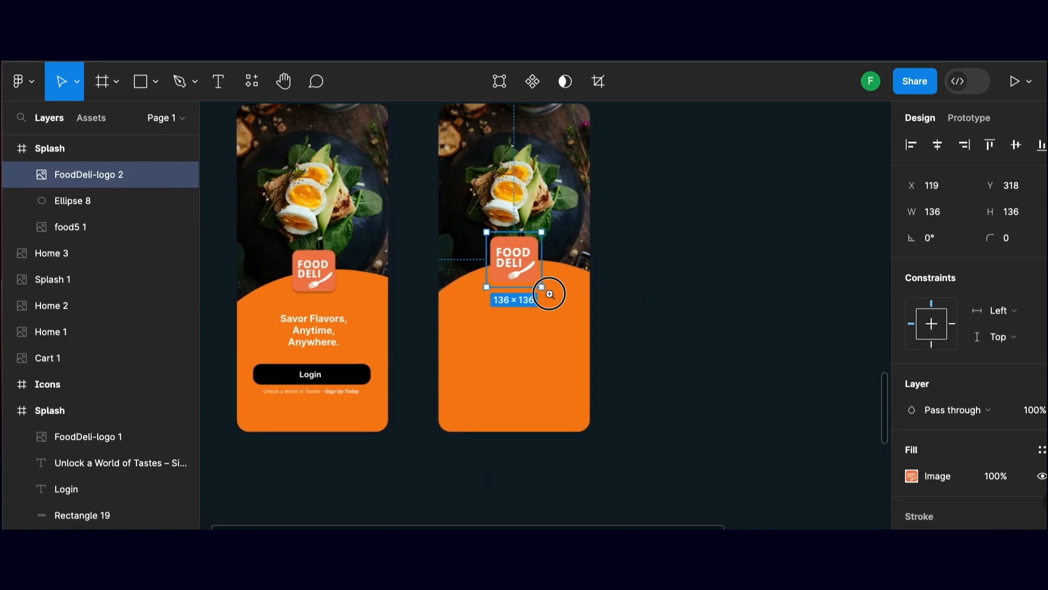
{"action": "scroll", "coordinate": [967, 471], "scroll_direction": "down", "scroll_amount": 3}
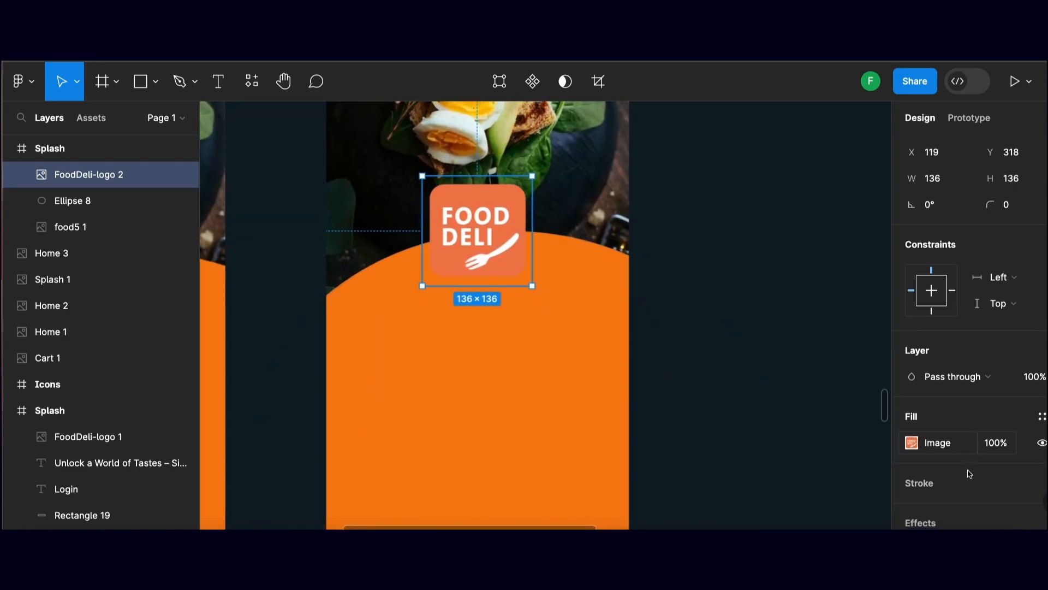
{"action": "left_click", "coordinate": [928, 434]}
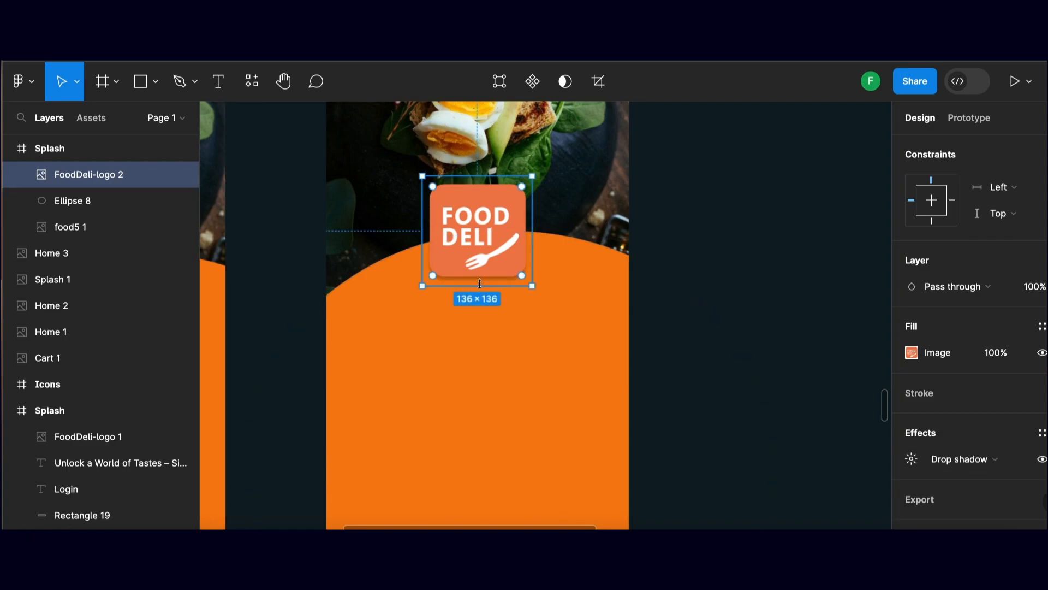
{"action": "left_click", "coordinate": [678, 280]}
Create a text box of about 237 × 120 on the orange area below the logo
{"action": "scroll", "coordinate": [673, 253], "scroll_direction": "down", "scroll_amount": 2}
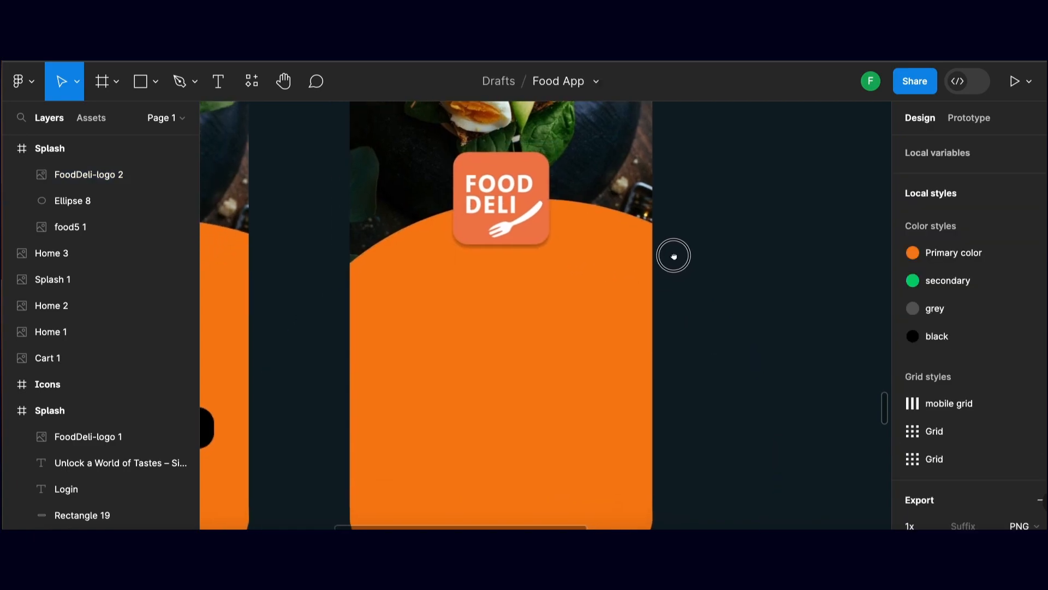
{"action": "scroll", "coordinate": [574, 306], "scroll_direction": "down", "scroll_amount": 2}
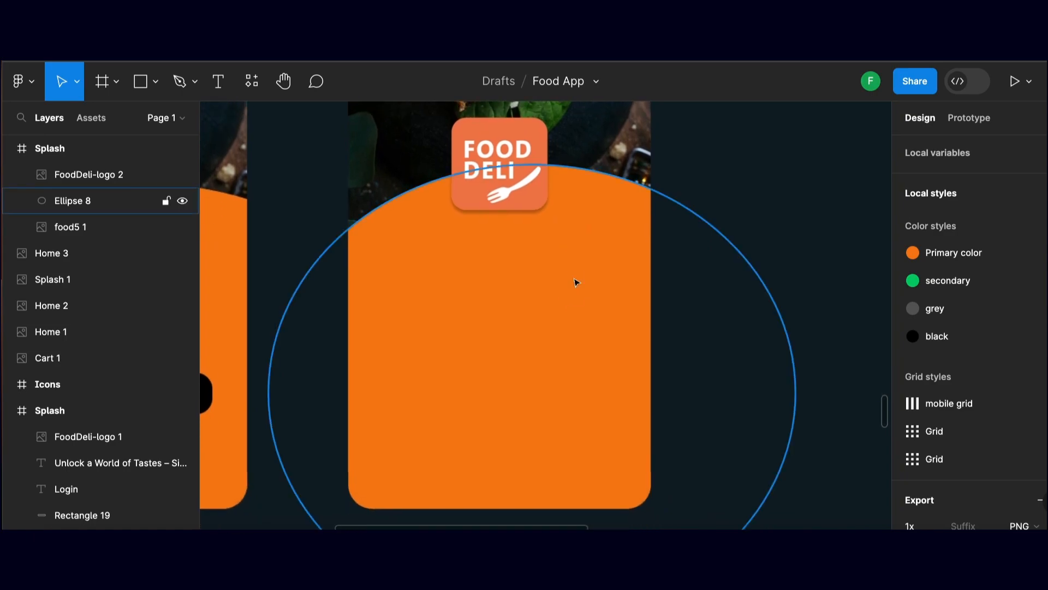
{"action": "scroll", "coordinate": [514, 270], "scroll_direction": "left", "scroll_amount": 5}
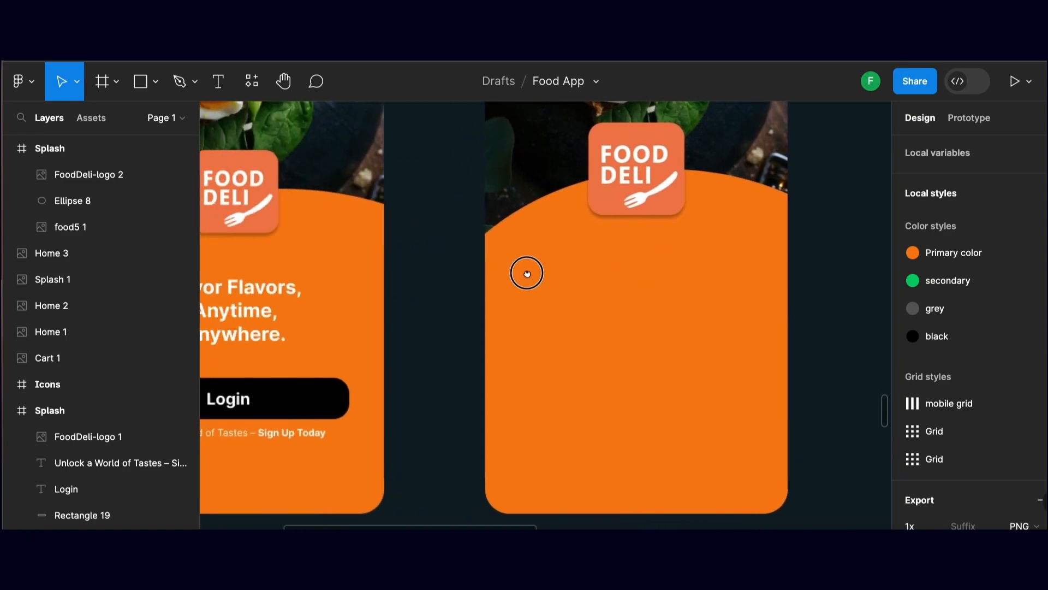
{"action": "left_click_drag", "start_coordinate": [667, 312], "coordinate": [641, 267]}
{"action": "scroll", "coordinate": [350, 180], "scroll_direction": "down", "scroll_amount": 1}
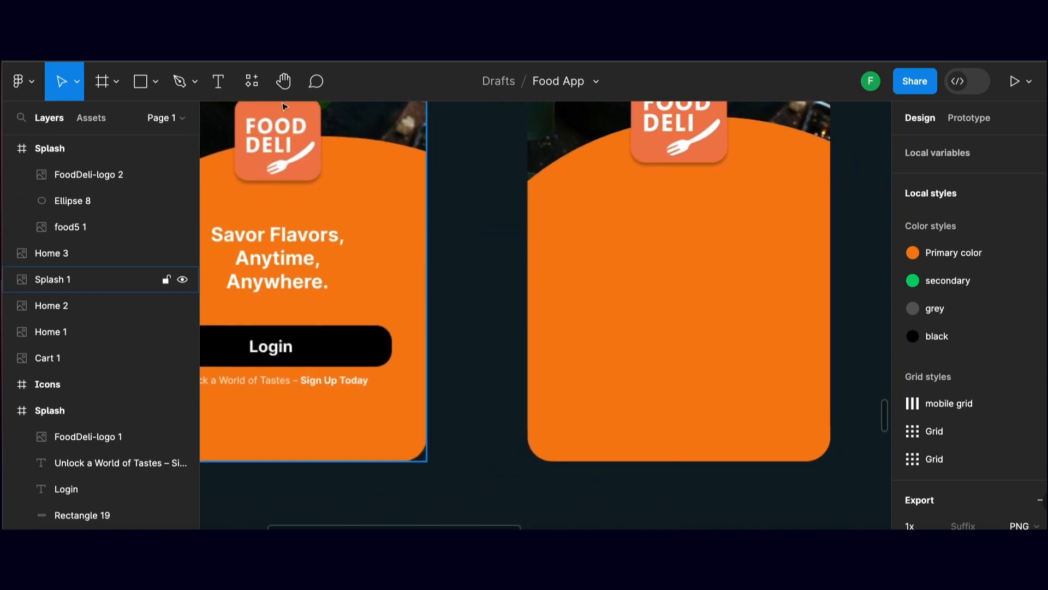
{"action": "left_click", "coordinate": [222, 85]}
{"action": "scroll", "coordinate": [501, 162], "scroll_direction": "right", "scroll_amount": 1}
{"action": "left_click", "coordinate": [614, 236]}
{"action": "left_click_drag", "start_coordinate": [613, 236], "coordinate": [766, 313]}
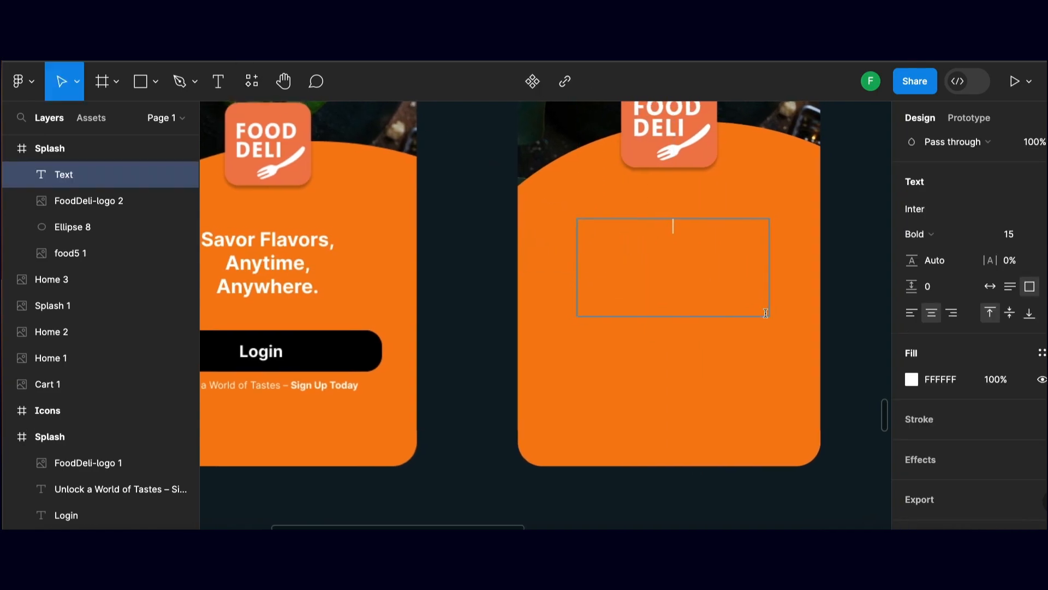
Enter "Savor Flavors" as the first line of the tagline text box
{"action": "type", "text": "S"}
{"action": "key", "text": "BackSpace"}
{"action": "type", "text": "Sa"}
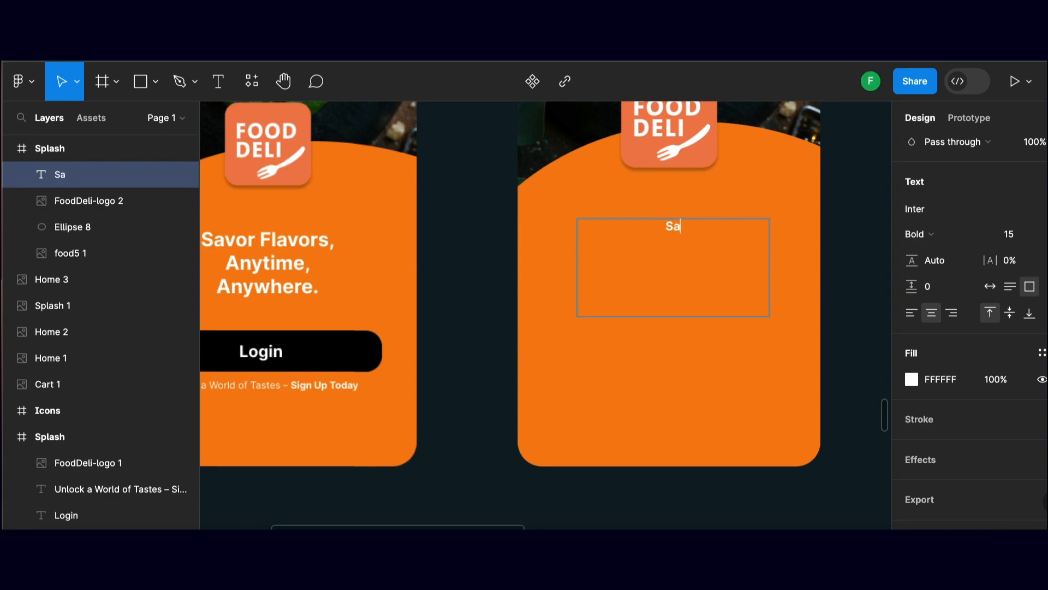
{"action": "type", "text": "vor Favor"}
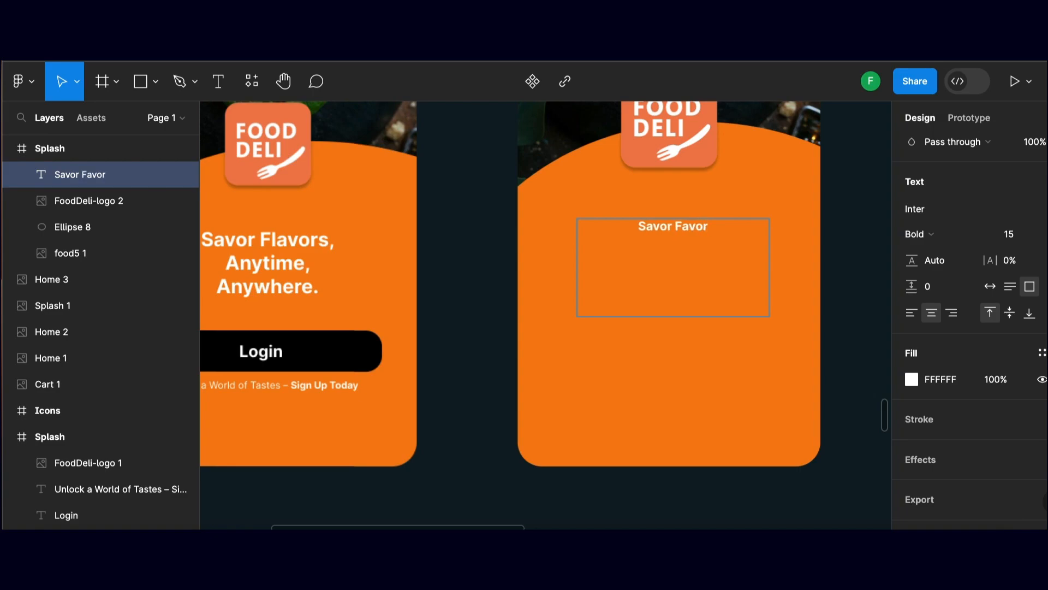
{"action": "key", "text": "BackSpace"}
{"action": "key", "text": "BackSpace"}
{"action": "key", "text": "BackSpace"}
{"action": "key", "text": "BackSpace"}
{"action": "type", "text": "lavors"}
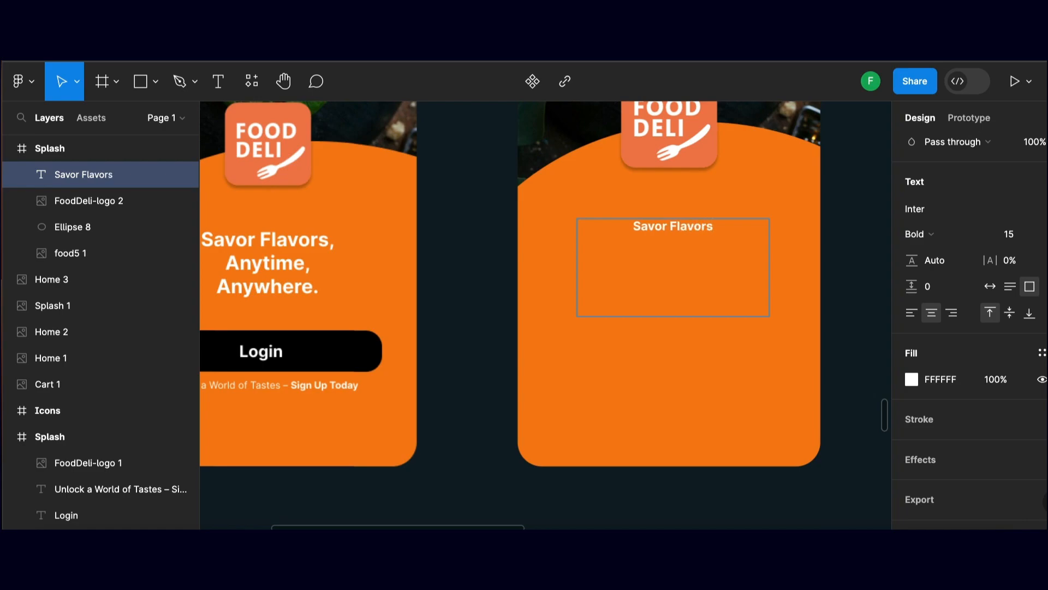
{"action": "type", "text": ", An"}
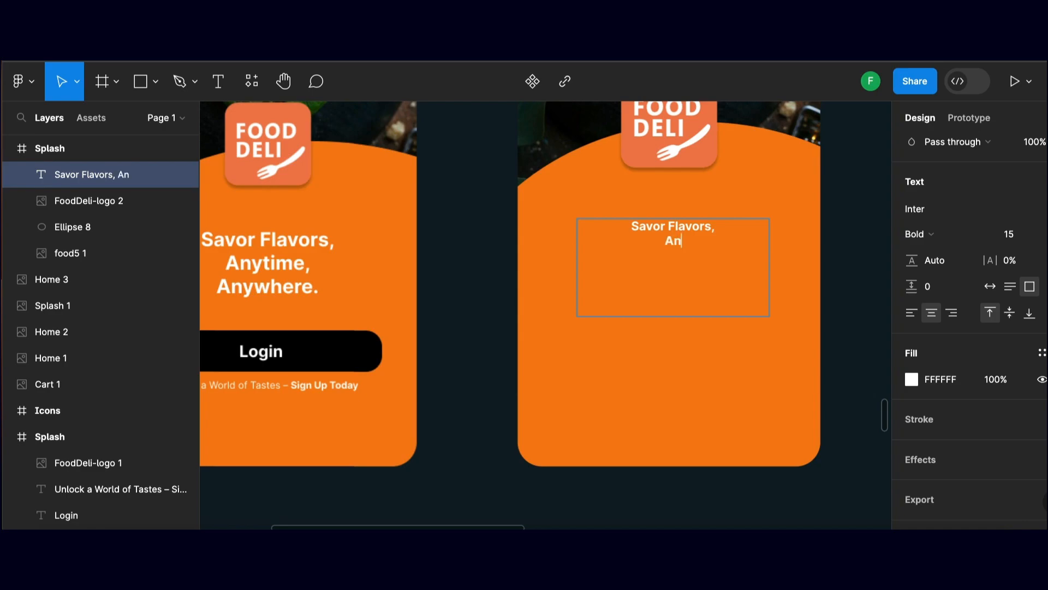
{"action": "type", "text": "ytime, "}
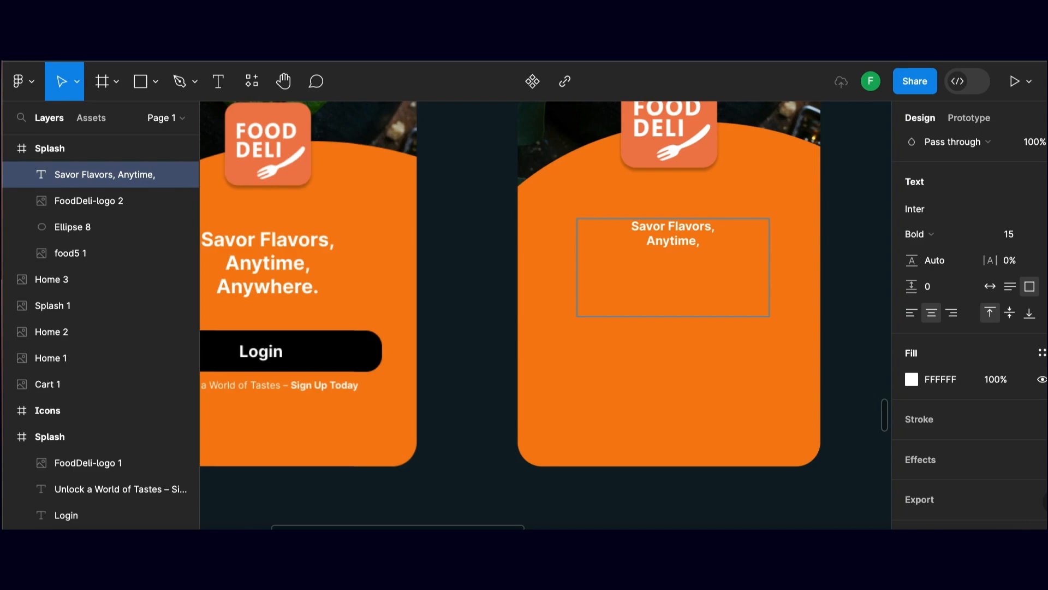
{"action": "type", "text": "Anywhee"}
Complete the tagline with a comma after "Flavors" and the lines "Anytime," and "Anywhere,"
{"action": "key", "text": "BackSpace"}
{"action": "key", "text": "BackSpace"}
{"action": "type", "text": "re"}
{"action": "key", "text": "BackSpace"}
{"action": "key", "text": "BackSpace"}
{"action": "type", "text": "ere,"}
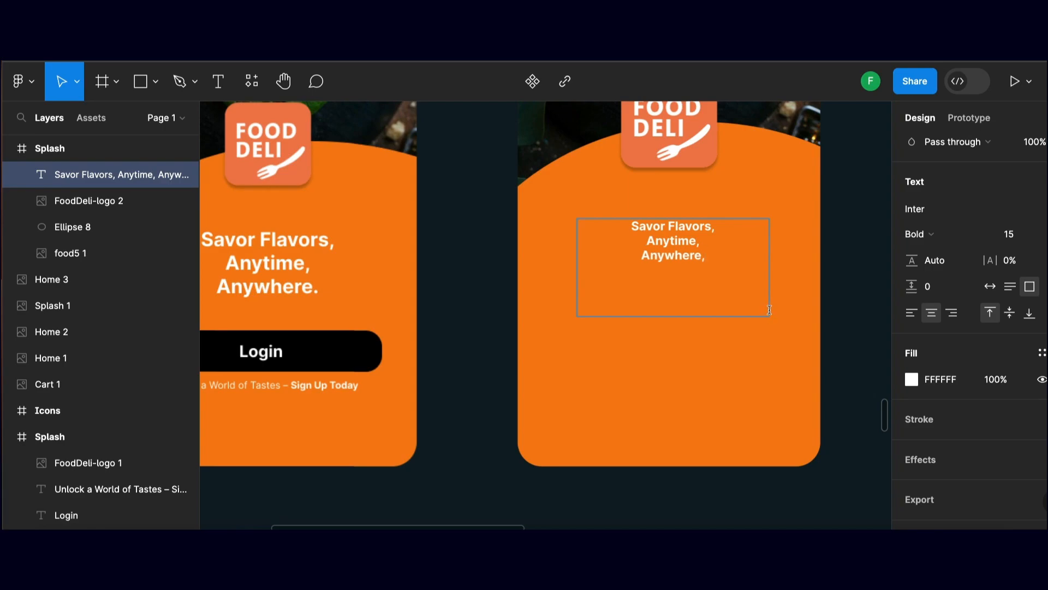
Set the font size of the whole tagline to 20
{"action": "left_click_drag", "start_coordinate": [717, 260], "coordinate": [613, 215]}
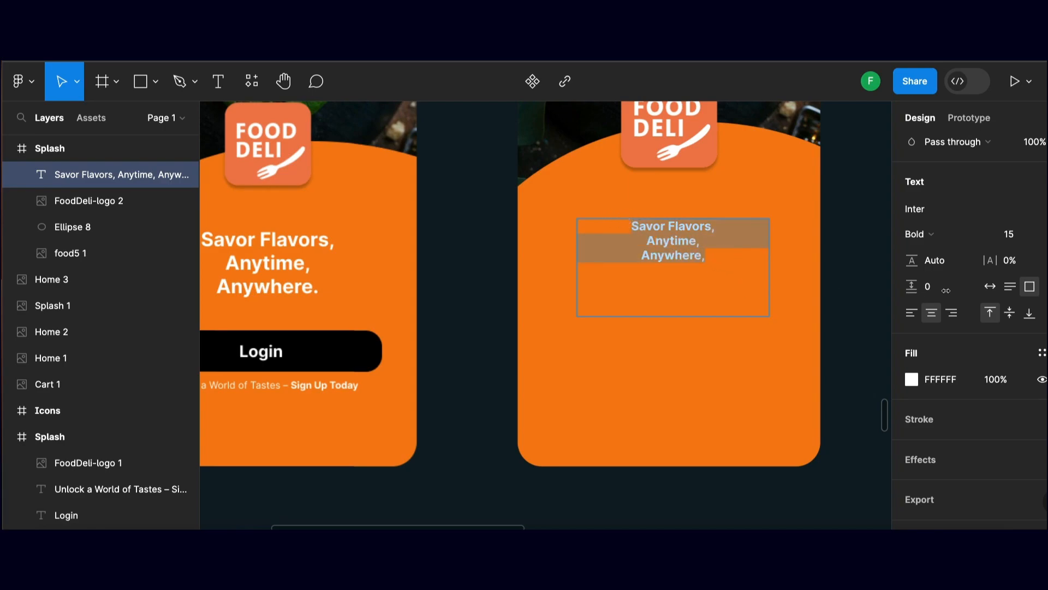
{"action": "left_click", "coordinate": [1021, 237]}
{"action": "type", "text": "20"}
{"action": "key", "text": "Return"}
{"action": "left_click", "coordinate": [677, 234]}
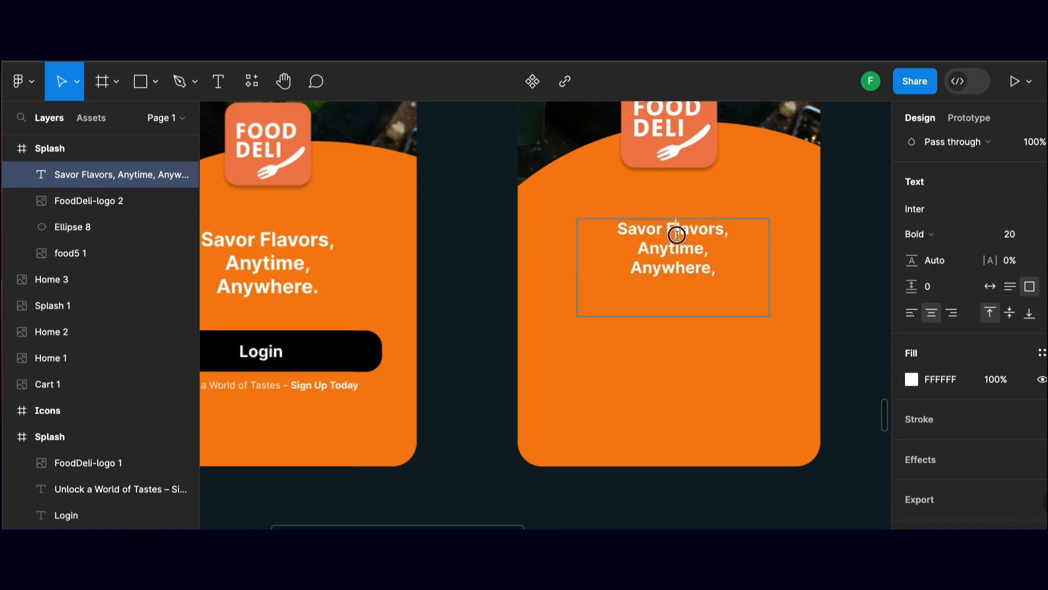
{"action": "left_click_drag", "start_coordinate": [615, 229], "coordinate": [748, 293]}
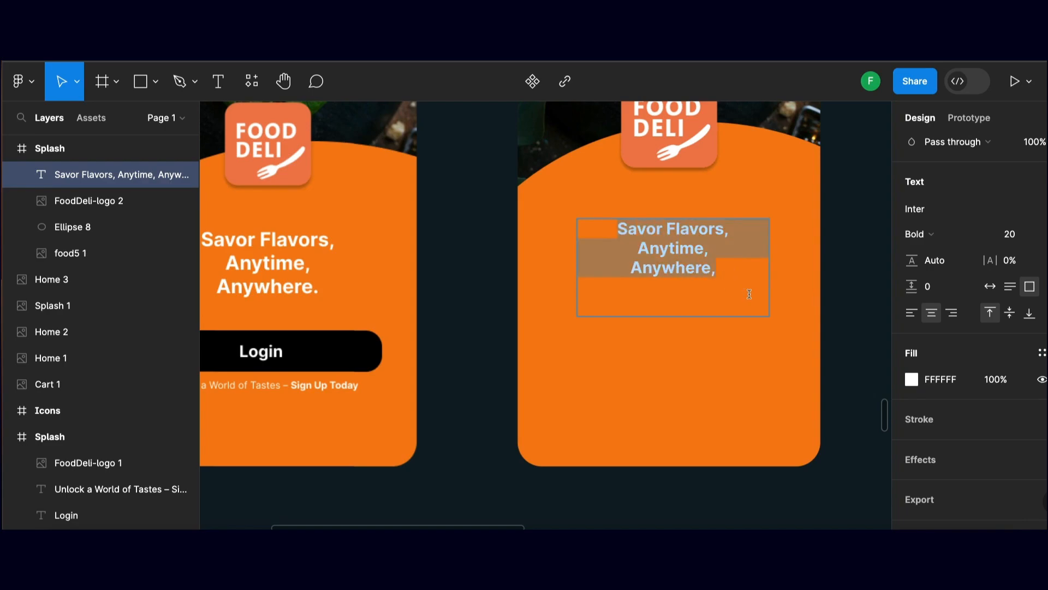
{"action": "left_click", "coordinate": [471, 247]}
Set the tagline's font size to 25 and move it slightly up towards the logo
{"action": "left_click_drag", "start_coordinate": [610, 270], "coordinate": [646, 266]}
{"action": "left_click_drag", "start_coordinate": [718, 268], "coordinate": [716, 272]}
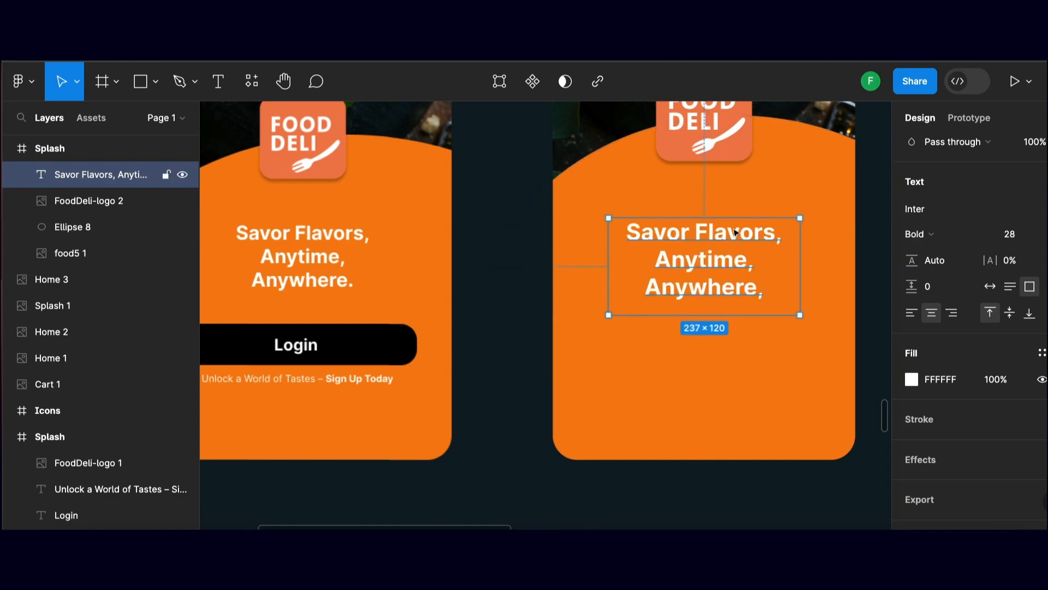
{"action": "left_click", "coordinate": [1017, 241]}
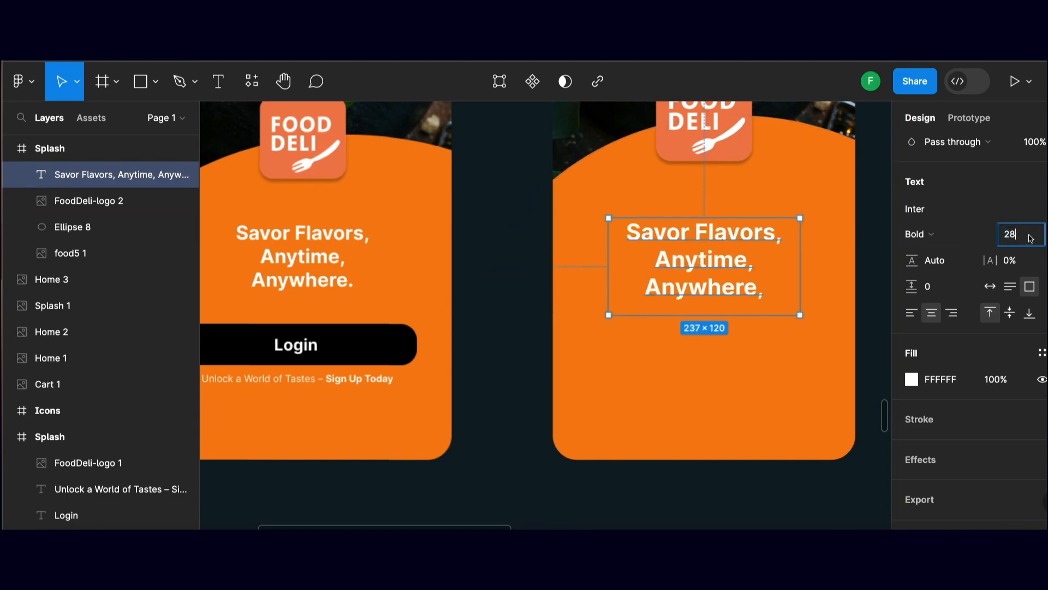
{"action": "left_click_drag", "start_coordinate": [1036, 239], "coordinate": [1001, 233]}
{"action": "type", "text": "25"}
{"action": "key", "text": "Return"}
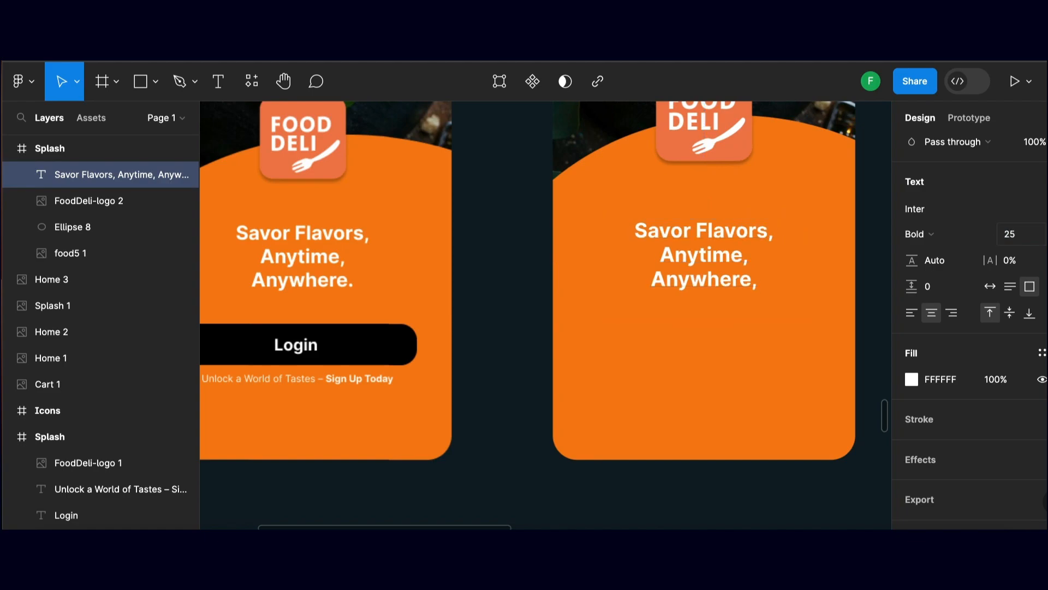
{"action": "left_click_drag", "start_coordinate": [690, 235], "coordinate": [691, 219]}
{"action": "left_click", "coordinate": [502, 272]}
Draw a button rectangle of about 266 × 50 below the tagline in the new Splash frame
{"action": "scroll", "coordinate": [516, 257], "scroll_direction": "down", "scroll_amount": 2}
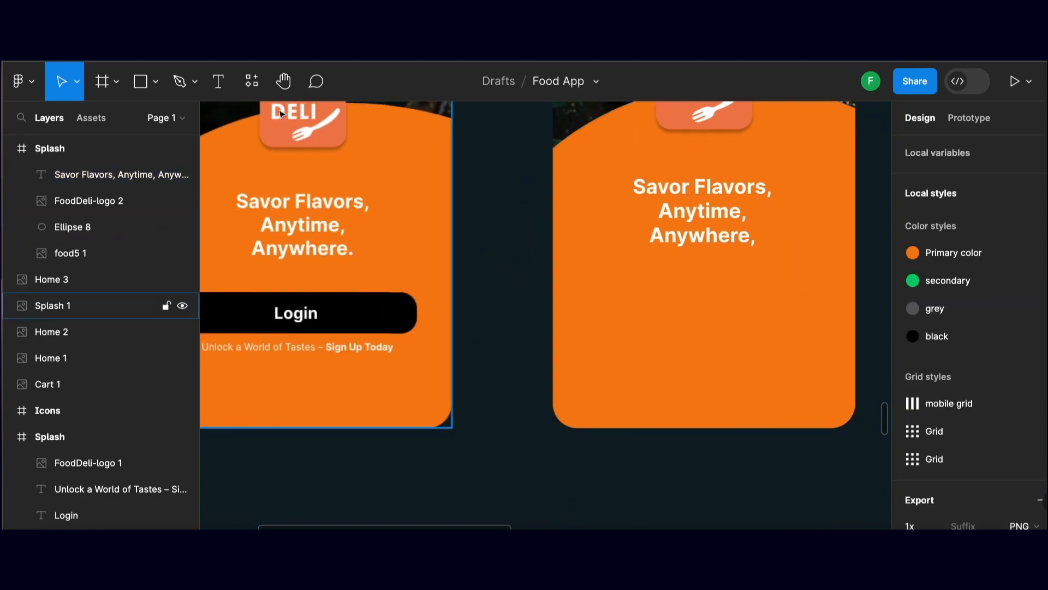
{"action": "key", "text": "r"}
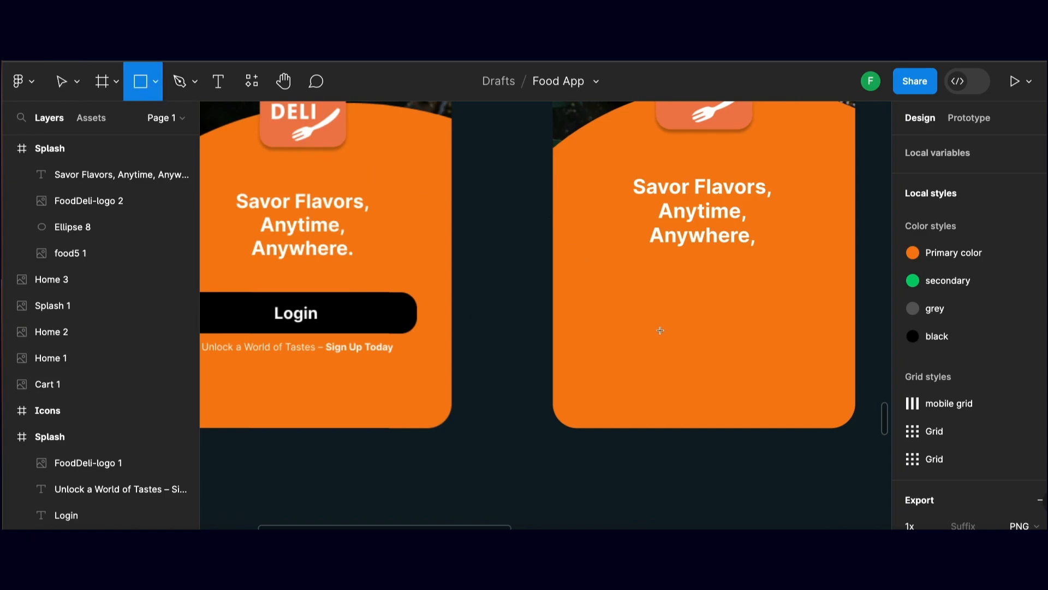
{"action": "left_click_drag", "start_coordinate": [624, 295], "coordinate": [602, 311]}
{"action": "left_click_drag", "start_coordinate": [799, 311], "coordinate": [753, 304]}
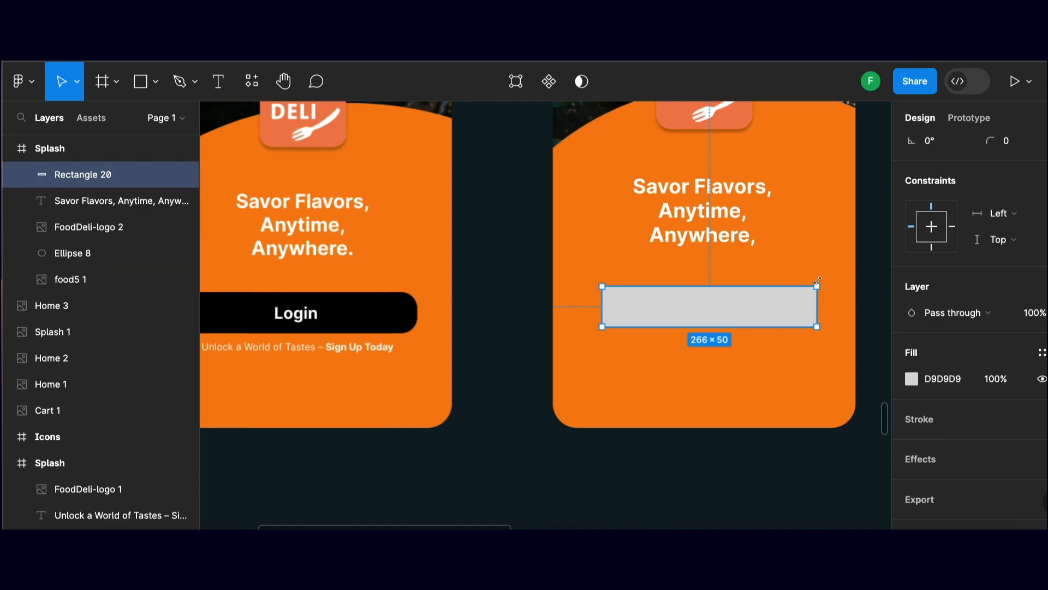
Round the button rectangle's corners to 25 and centre it horizontally in the frame at X 54, Y 636
{"action": "scroll", "coordinate": [1007, 197], "scroll_direction": "up", "scroll_amount": 1}
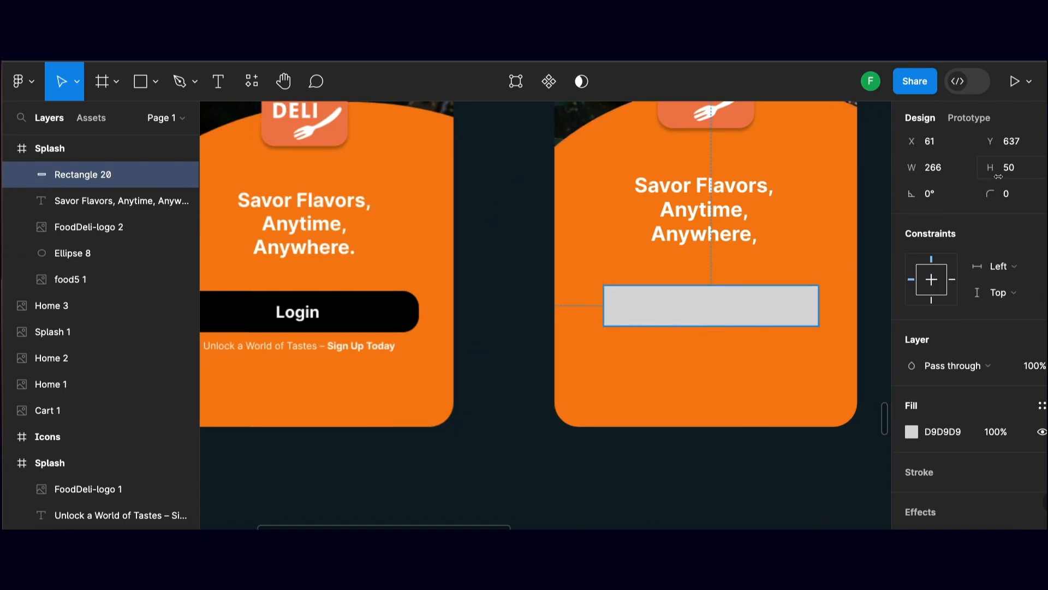
{"action": "left_click", "coordinate": [997, 193]}
{"action": "type", "text": "25"}
{"action": "key", "text": "Return"}
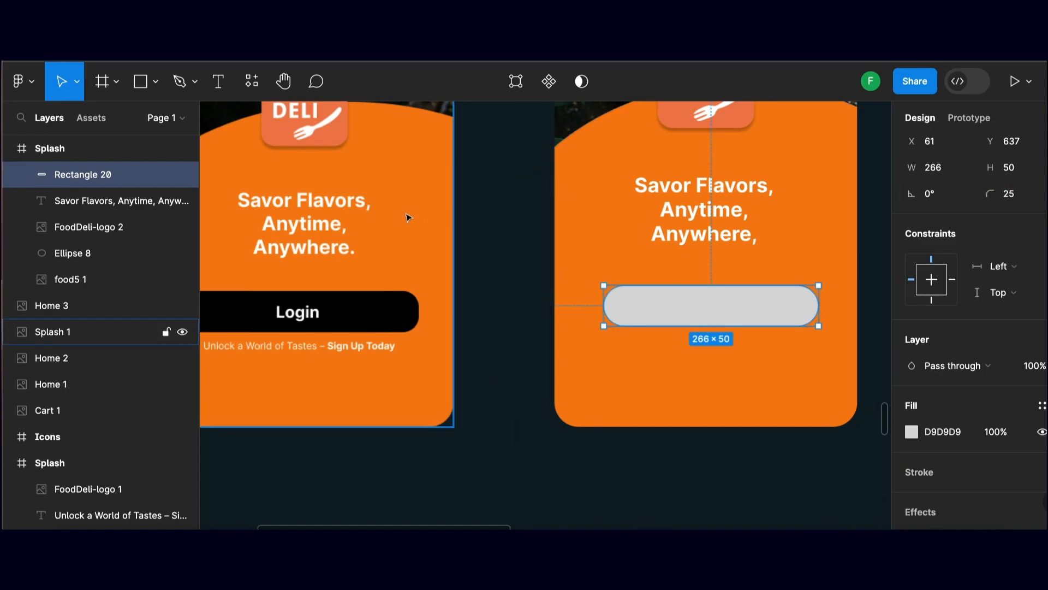
{"action": "left_click", "coordinate": [483, 229]}
{"action": "mouse_move", "coordinate": [515, 264]}
{"action": "left_mouse_down"}
{"action": "mouse_move", "coordinate": [550, 260]}
{"action": "mouse_move", "coordinate": [528, 260]}
{"action": "left_mouse_up"}
{"action": "left_click", "coordinate": [694, 292]}
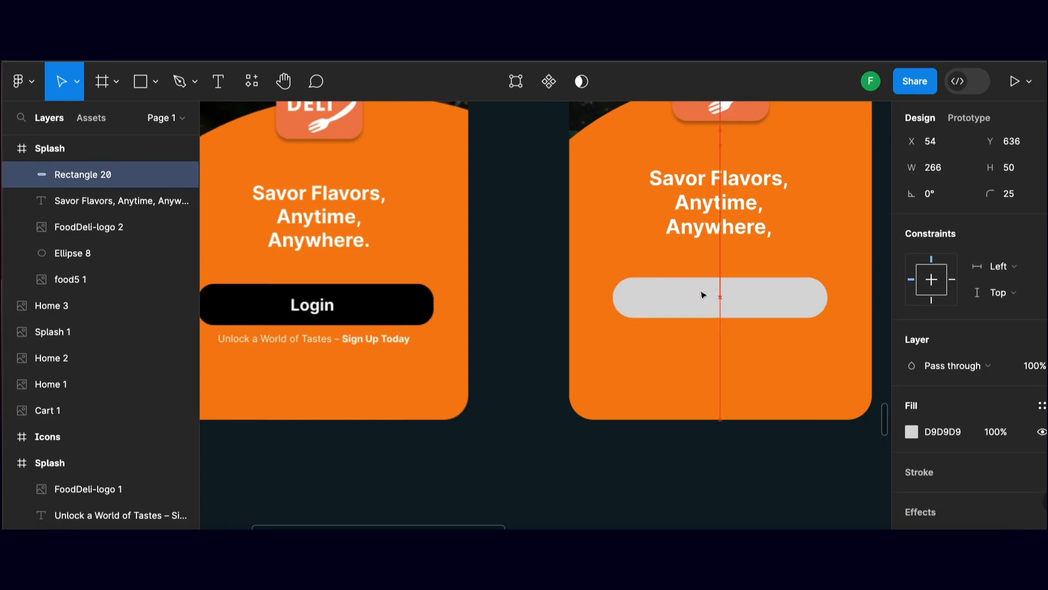
Fill the button rectangle with the black document color and deselect it
{"action": "left_click", "coordinate": [914, 432]}
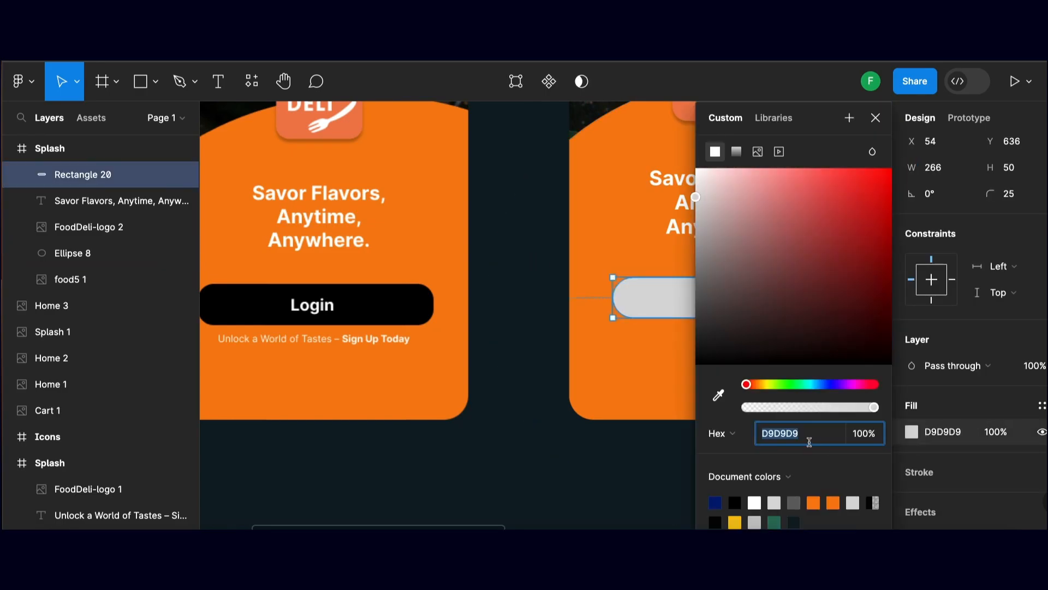
{"action": "left_click", "coordinate": [738, 498]}
{"action": "left_click", "coordinate": [643, 465]}
Add a "Login" text box of about 159 × 32 and centre it on the black button
{"action": "left_click_drag", "start_coordinate": [700, 390], "coordinate": [691, 339]}
{"action": "left_click_drag", "start_coordinate": [690, 218], "coordinate": [688, 275]}
{"action": "scroll", "coordinate": [491, 186], "scroll_direction": "left", "scroll_amount": 1}
{"action": "scroll", "coordinate": [473, 243], "scroll_direction": "right", "scroll_amount": 1}
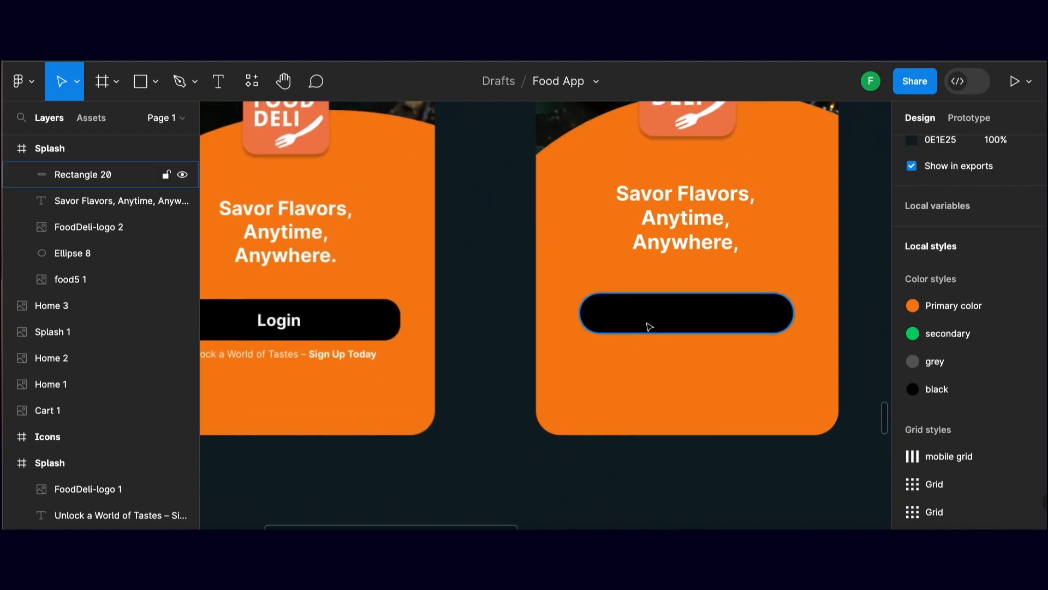
{"action": "key", "text": "t"}
{"action": "scroll", "coordinate": [650, 327], "scroll_direction": "right", "scroll_amount": 2}
{"action": "left_click_drag", "start_coordinate": [625, 304], "coordinate": [754, 326]}
{"action": "scroll", "coordinate": [753, 326], "scroll_direction": "left", "scroll_amount": 1}
{"action": "type", "text": "Login"}
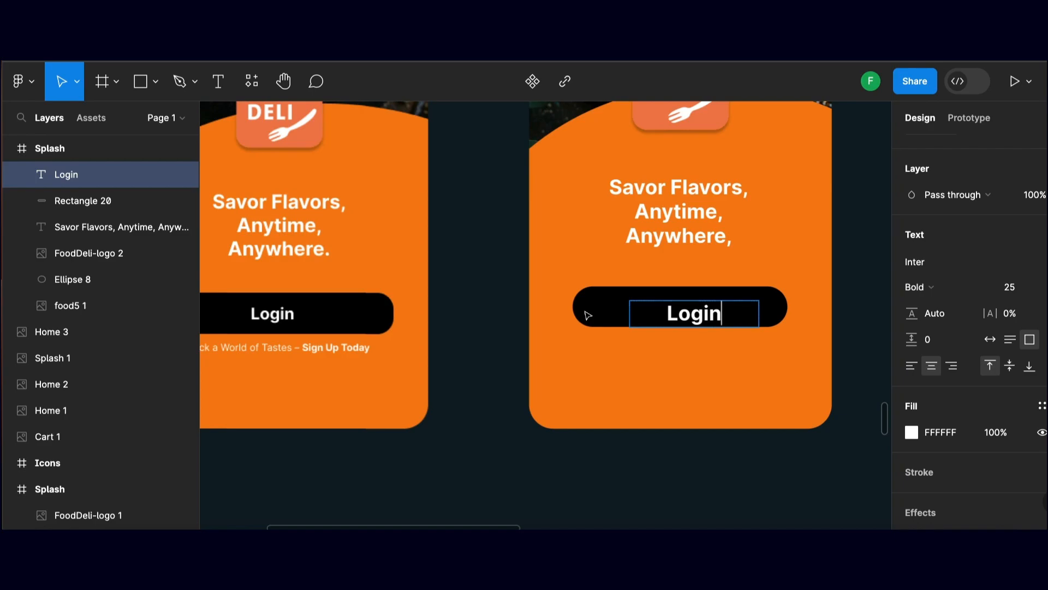
{"action": "key", "text": "Escape"}
{"action": "left_click_drag", "start_coordinate": [694, 314], "coordinate": [681, 305]}
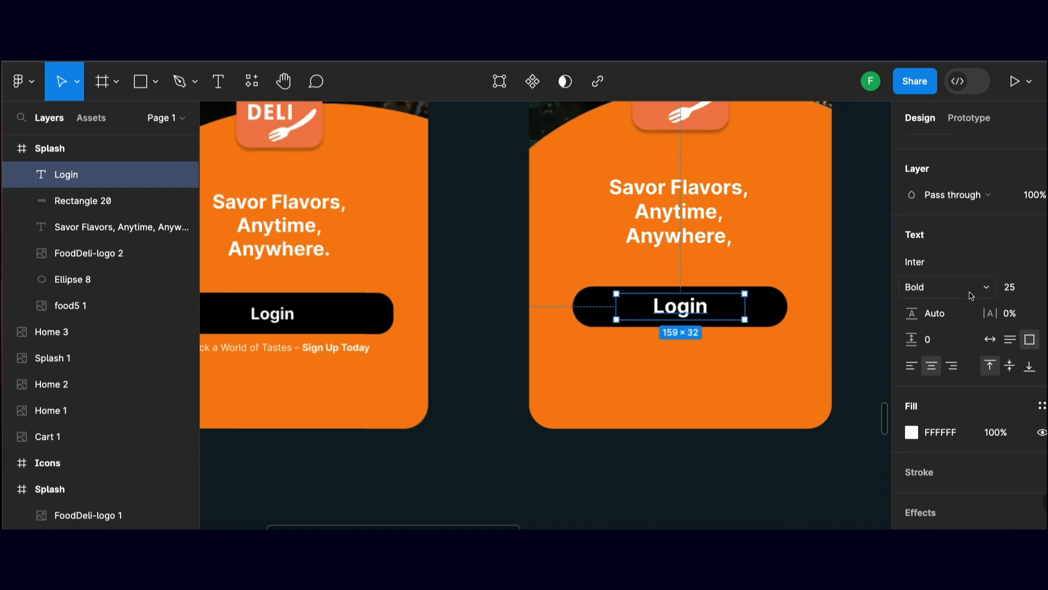
Set the "Login" text size to 15, move it to the middle of the black button and deselect it
{"action": "left_click", "coordinate": [1001, 288]}
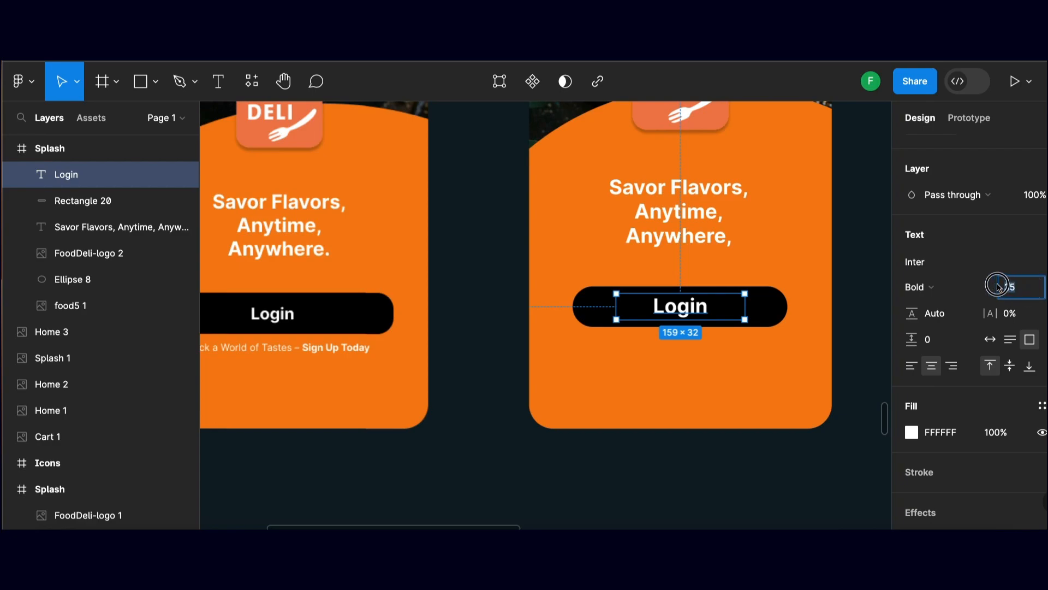
{"action": "type", "text": "15"}
{"action": "key", "text": "Return"}
{"action": "left_click_drag", "start_coordinate": [681, 300], "coordinate": [688, 308]}
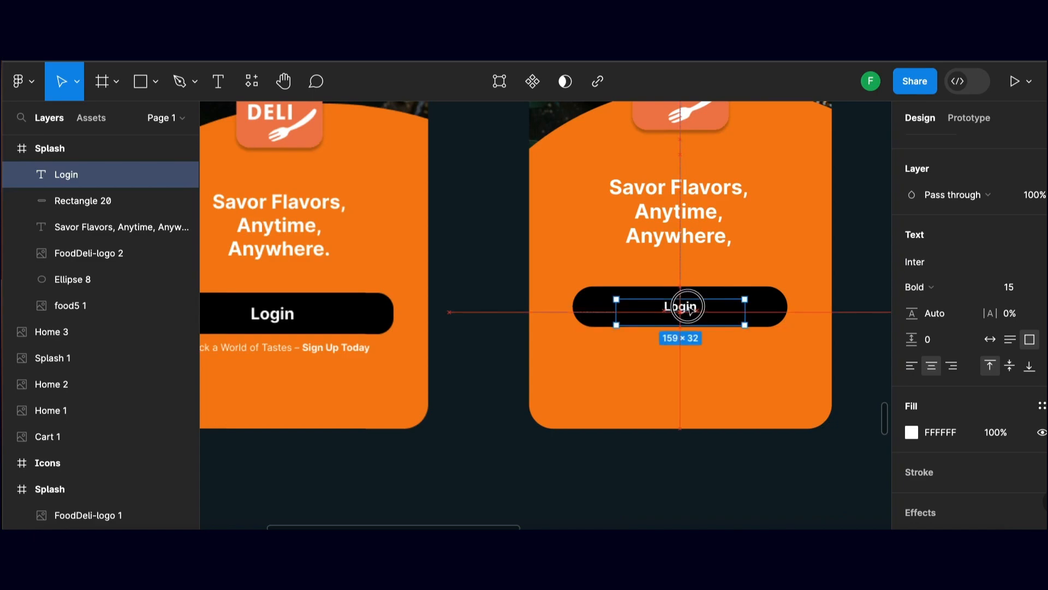
{"action": "left_click", "coordinate": [491, 305]}
{"action": "scroll", "coordinate": [584, 306], "scroll_direction": "up", "scroll_amount": 2}
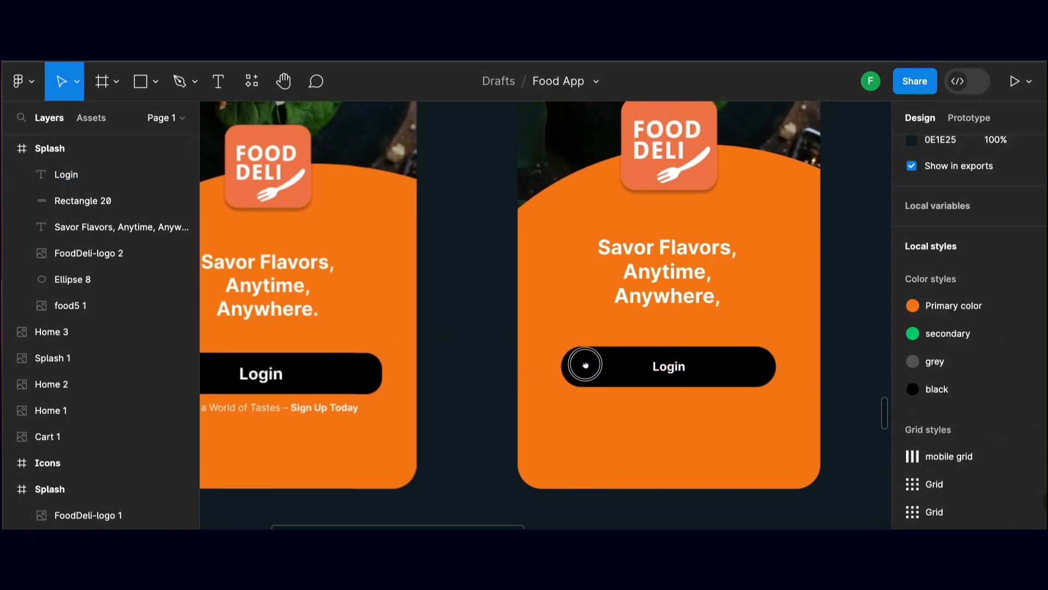
Add a text box below the black Login button in the new Splash frame reading "Unlock a World of Tastes - Sign Up Today"
{"action": "scroll", "coordinate": [482, 335], "scroll_direction": "left", "scroll_amount": 3}
{"action": "left_click", "coordinate": [359, 373]}
{"action": "scroll", "coordinate": [618, 365], "scroll_direction": "right", "scroll_amount": 3}
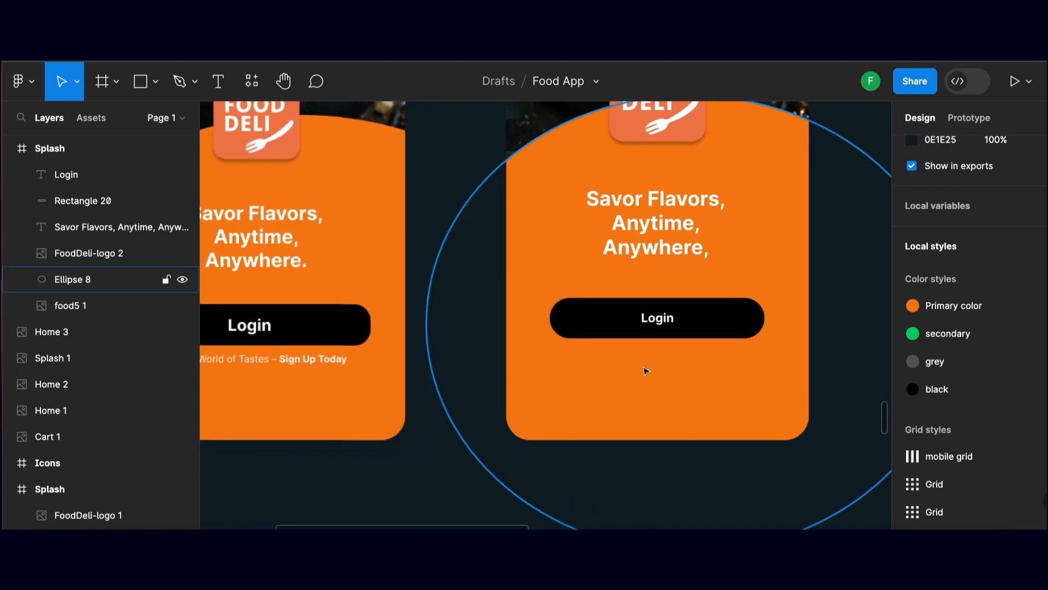
{"action": "key", "text": "t"}
{"action": "left_click_drag", "start_coordinate": [561, 346], "coordinate": [772, 375]}
{"action": "scroll", "coordinate": [749, 370], "scroll_direction": "left", "scroll_amount": 3}
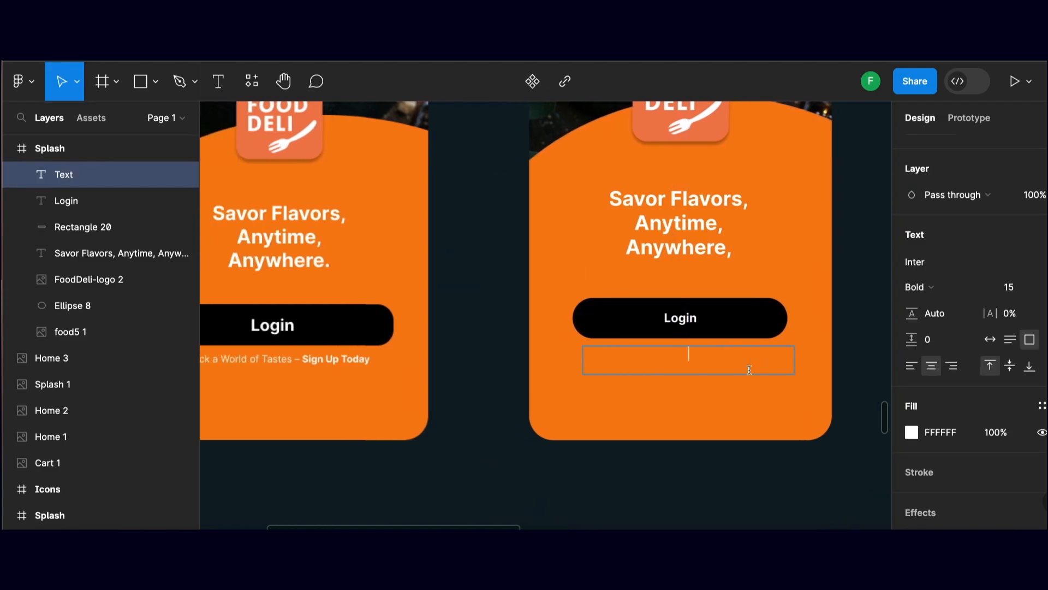
{"action": "type", "text": "U"}
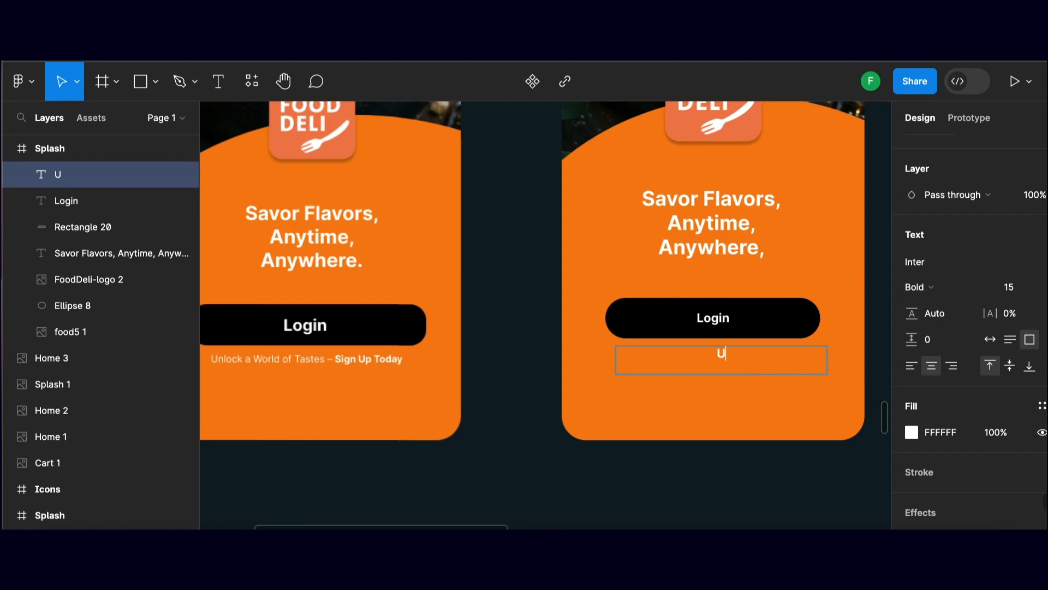
{"action": "type", "text": "nlock a World"}
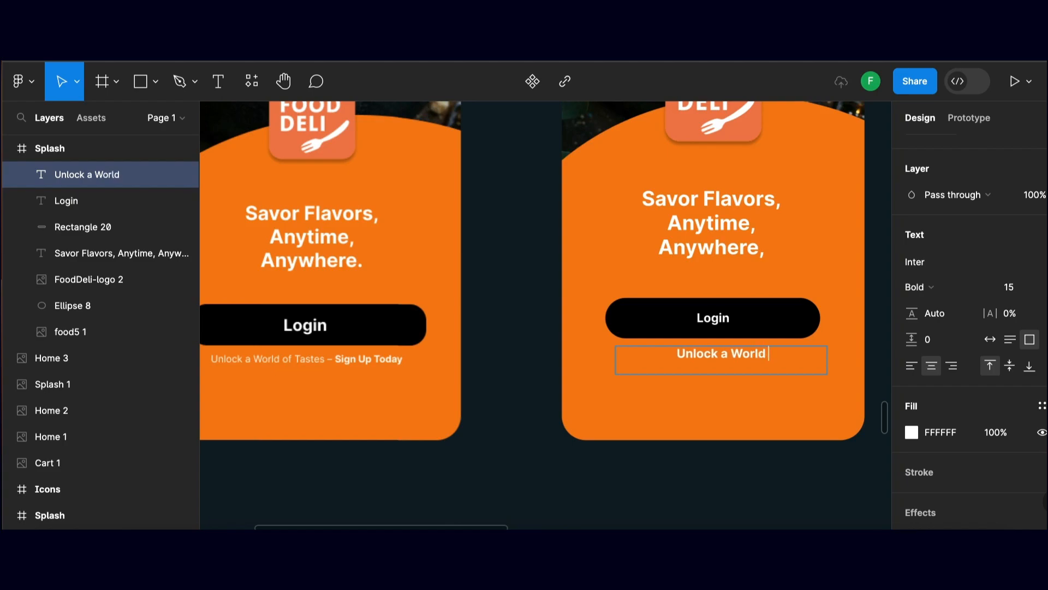
{"action": "type", "text": " of"}
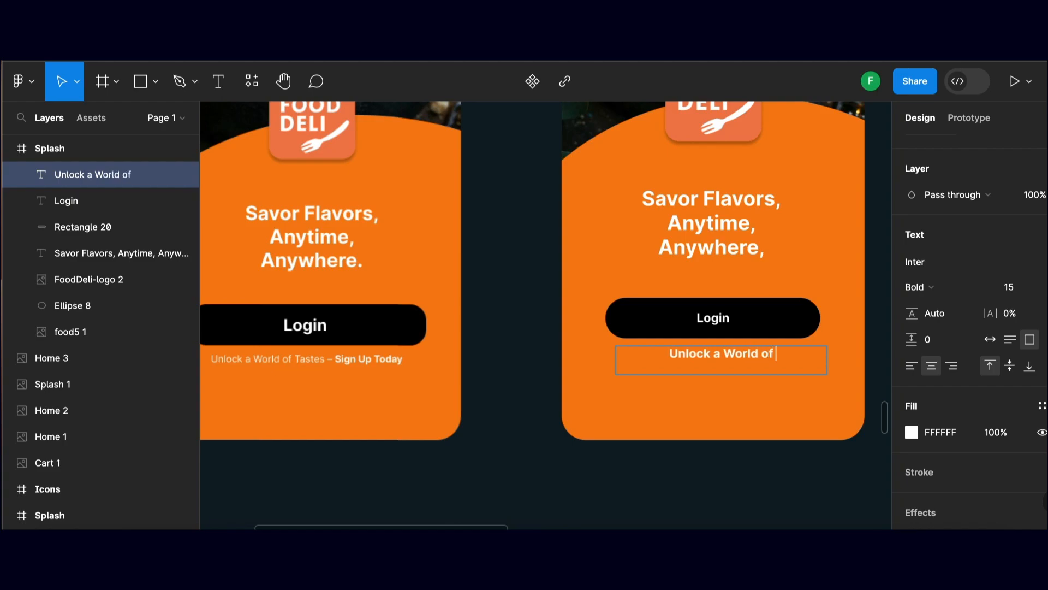
{"action": "type", "text": " Taste"}
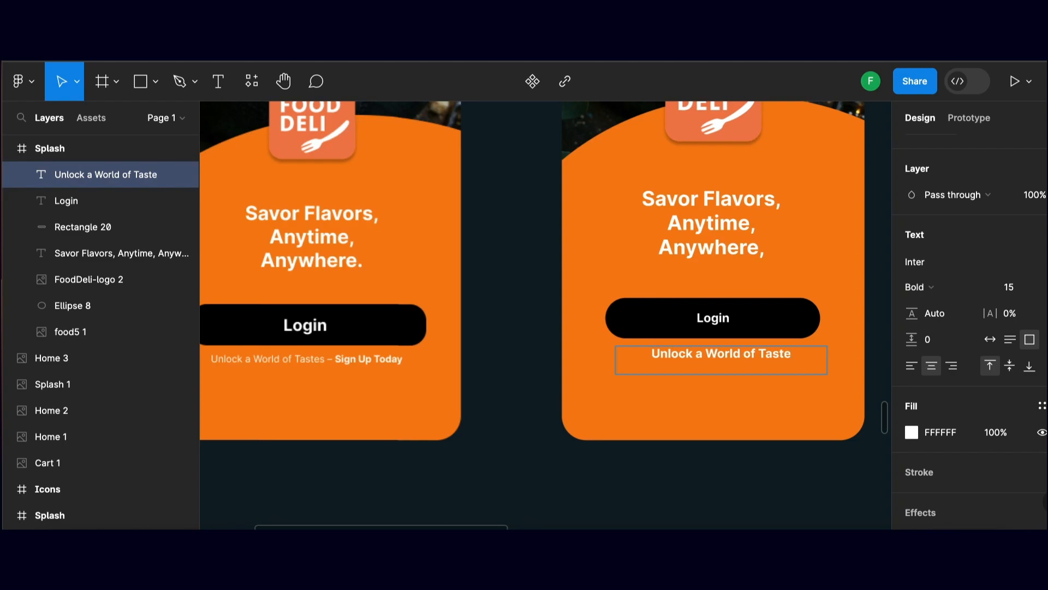
{"action": "type", "text": "s -"}
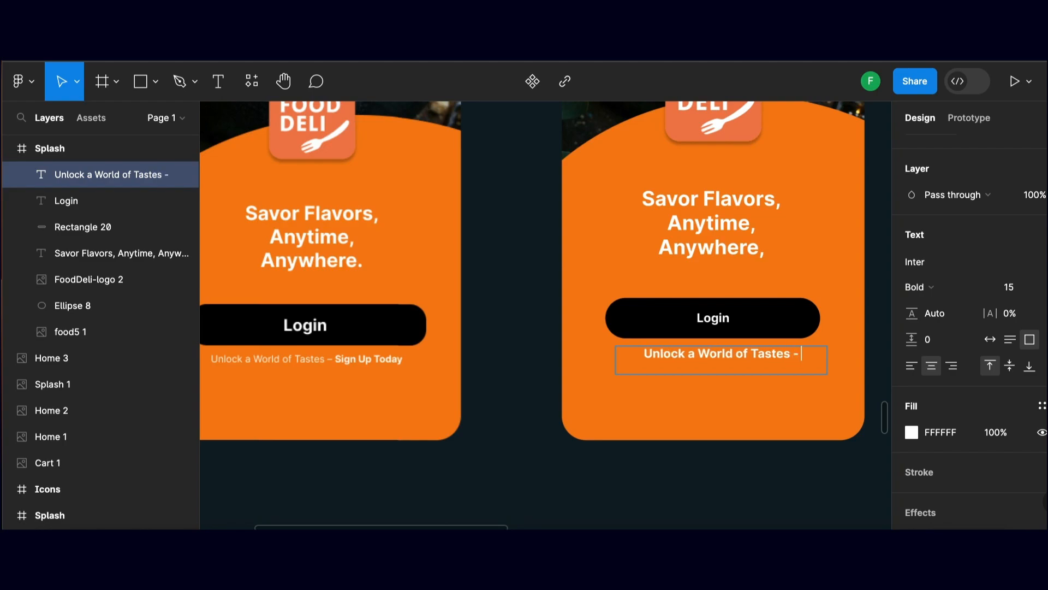
{"action": "type", "text": " S"}
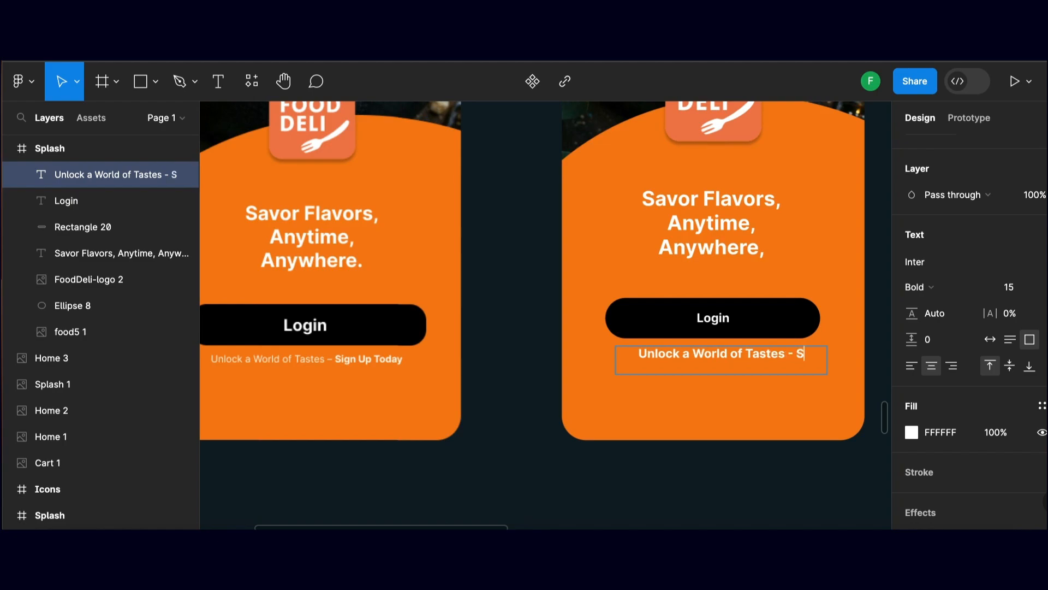
{"action": "type", "text": "ign "}
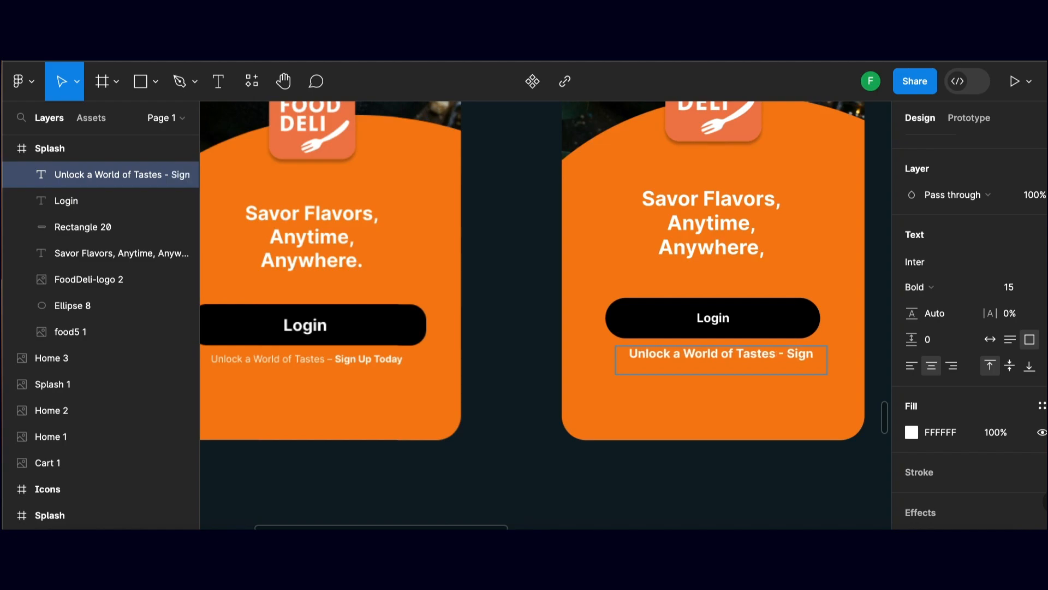
{"action": "type", "text": "Up Today"}
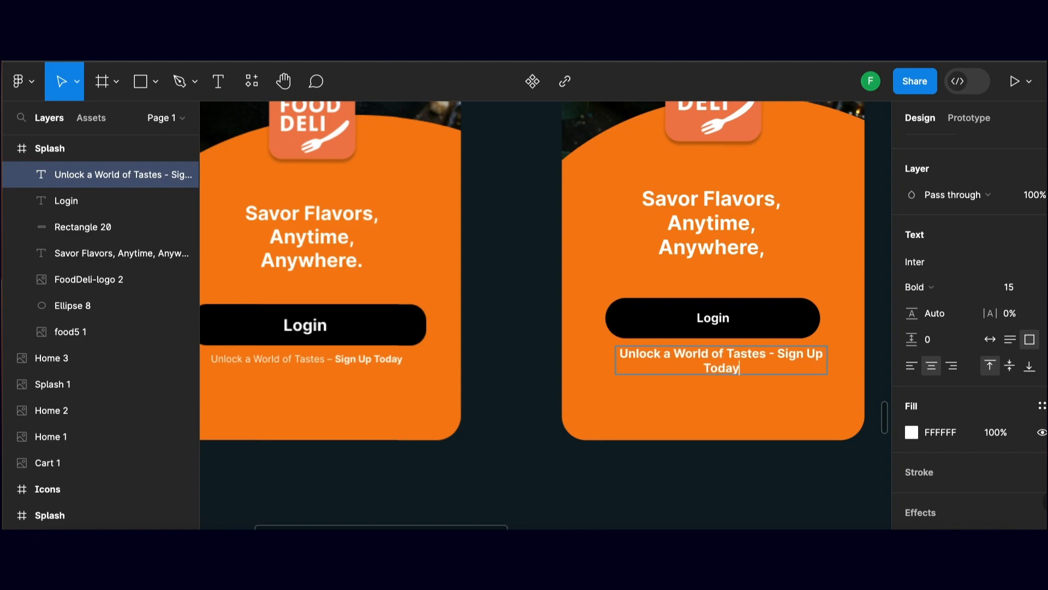
Set the font size of the whole sign-up line to 12
{"action": "left_click_drag", "start_coordinate": [747, 366], "coordinate": [623, 345]}
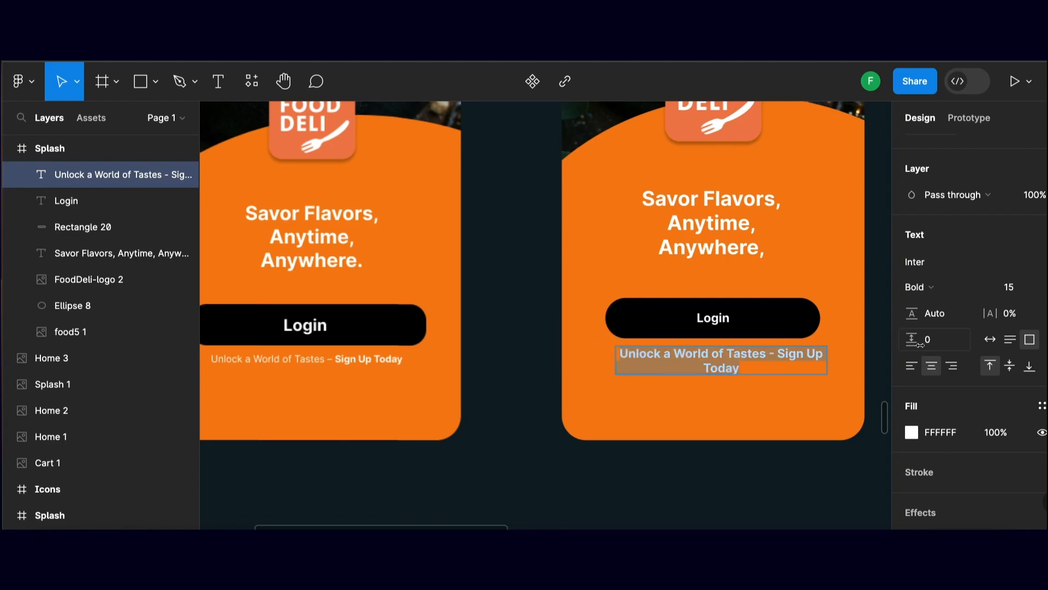
{"action": "left_click", "coordinate": [1034, 294]}
{"action": "type", "text": "12"}
{"action": "key", "text": "Return"}
Change the "Unlock a World of Tastes -" part of the sign-up line to Medium weight, keeping "Sign Up Today" bold
{"action": "left_click", "coordinate": [770, 351]}
{"action": "left_click_drag", "start_coordinate": [749, 351], "coordinate": [573, 341]}
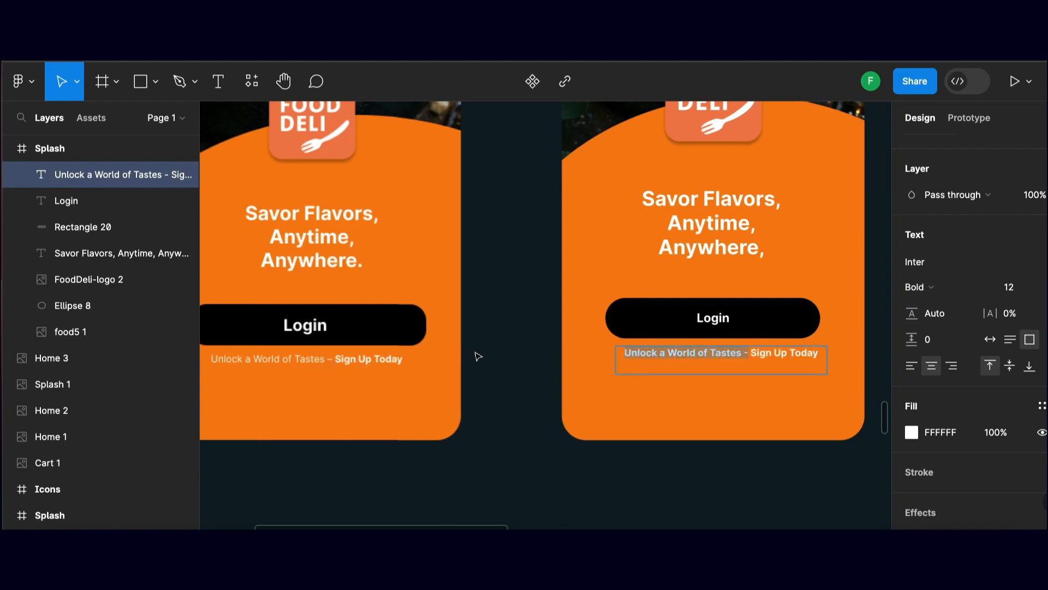
{"action": "left_click", "coordinate": [987, 289]}
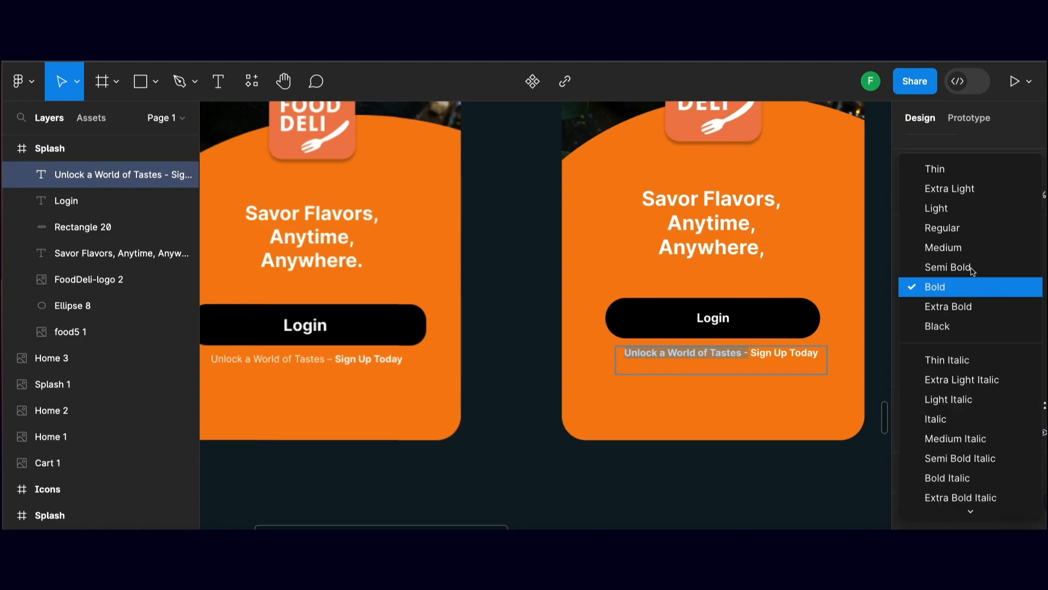
{"action": "left_click", "coordinate": [965, 244]}
{"action": "scroll", "coordinate": [805, 367], "scroll_direction": "up", "scroll_amount": 1}
{"action": "left_click", "coordinate": [799, 362]}
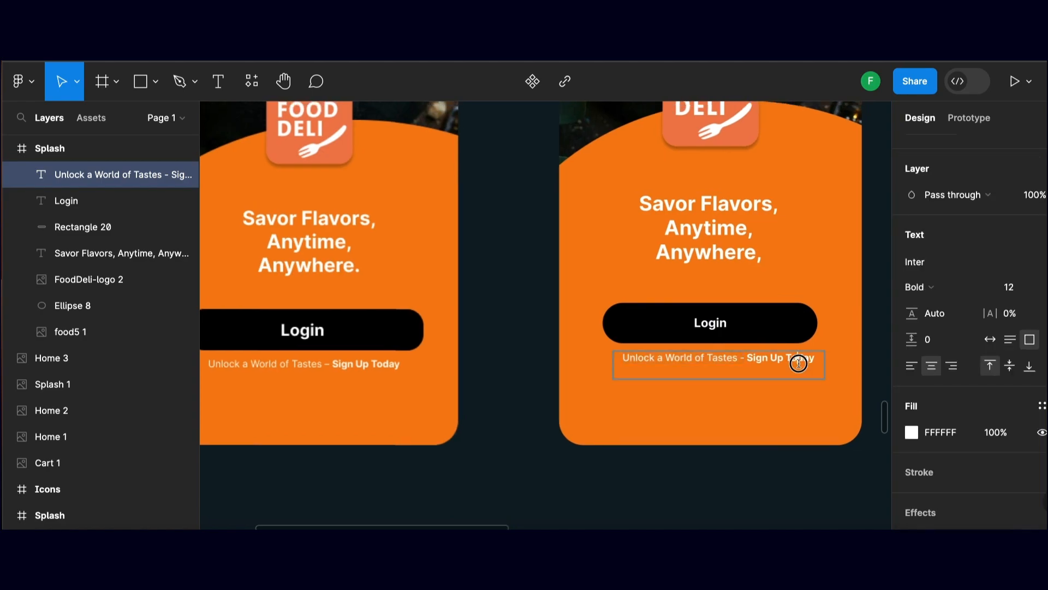
{"action": "scroll", "coordinate": [562, 360], "scroll_direction": "up", "scroll_amount": 1}
{"action": "left_click", "coordinate": [498, 351]}
Align the sign-up line with the frame's horizontal centre just below the Login button and deselect it
{"action": "scroll", "coordinate": [647, 368], "scroll_direction": "up", "scroll_amount": 1}
{"action": "left_click_drag", "start_coordinate": [644, 368], "coordinate": [639, 369]}
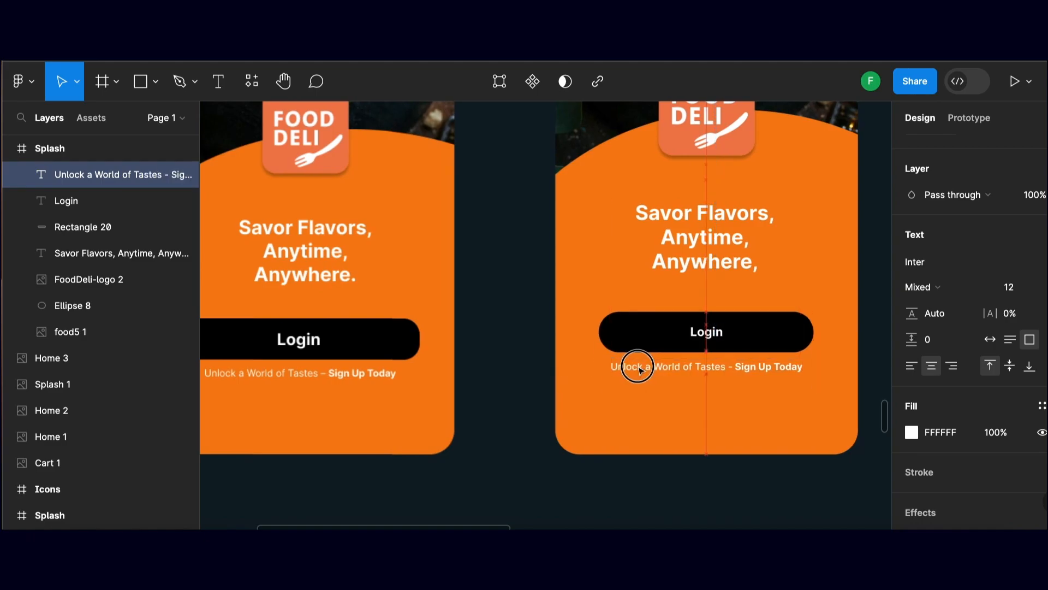
{"action": "scroll", "coordinate": [600, 350], "scroll_direction": "up", "scroll_amount": 1}
{"action": "left_click", "coordinate": [522, 329]}
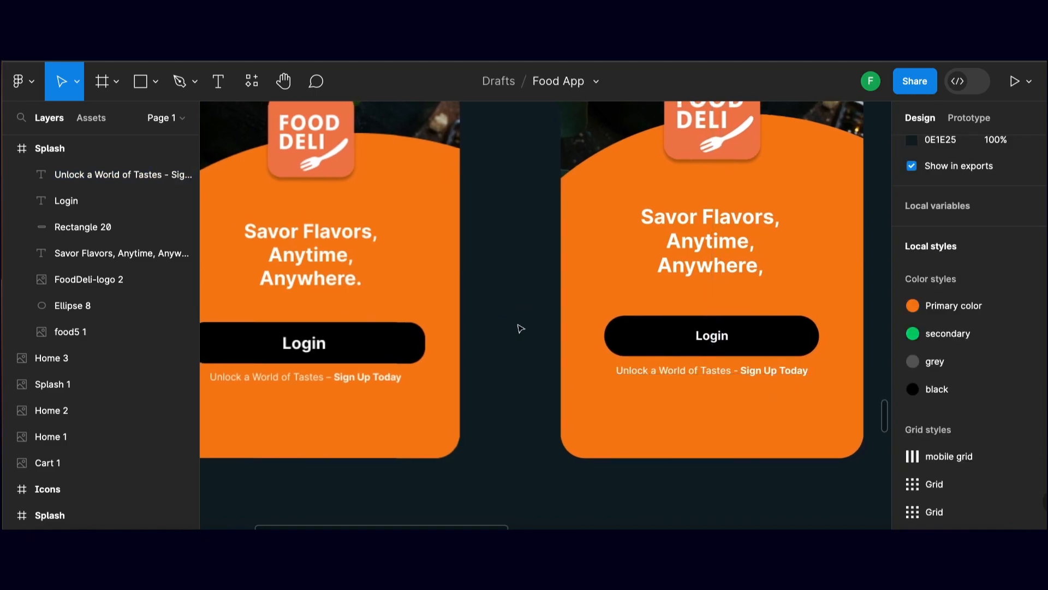
Compare the rebuilt Splash frame with the reference splash screen beside it
{"action": "scroll", "coordinate": [522, 329], "scroll_direction": "down", "scroll_amount": 3}
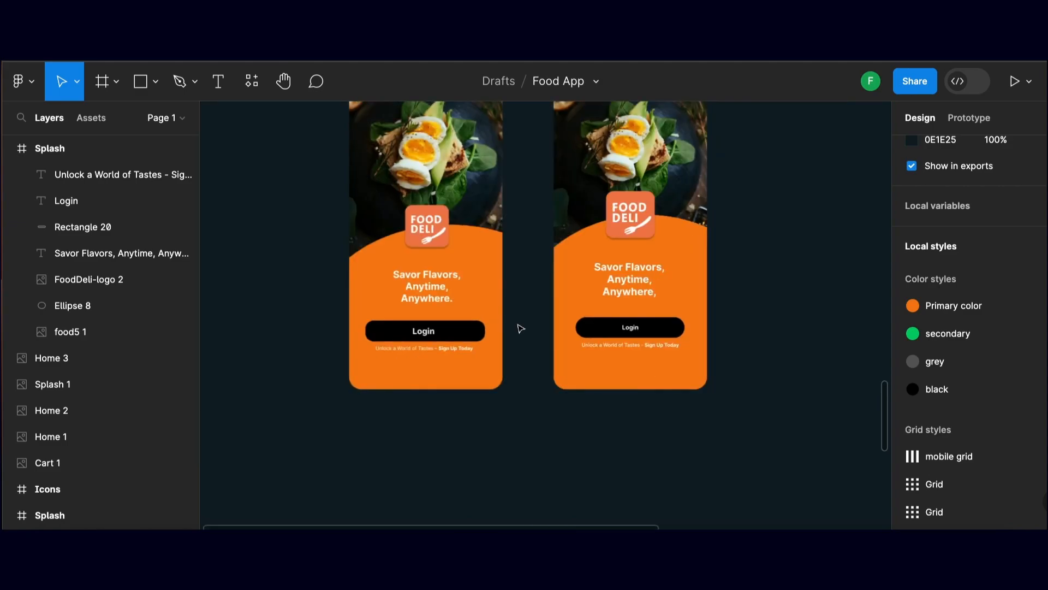
{"action": "left_click_drag", "start_coordinate": [522, 322], "coordinate": [498, 399]}
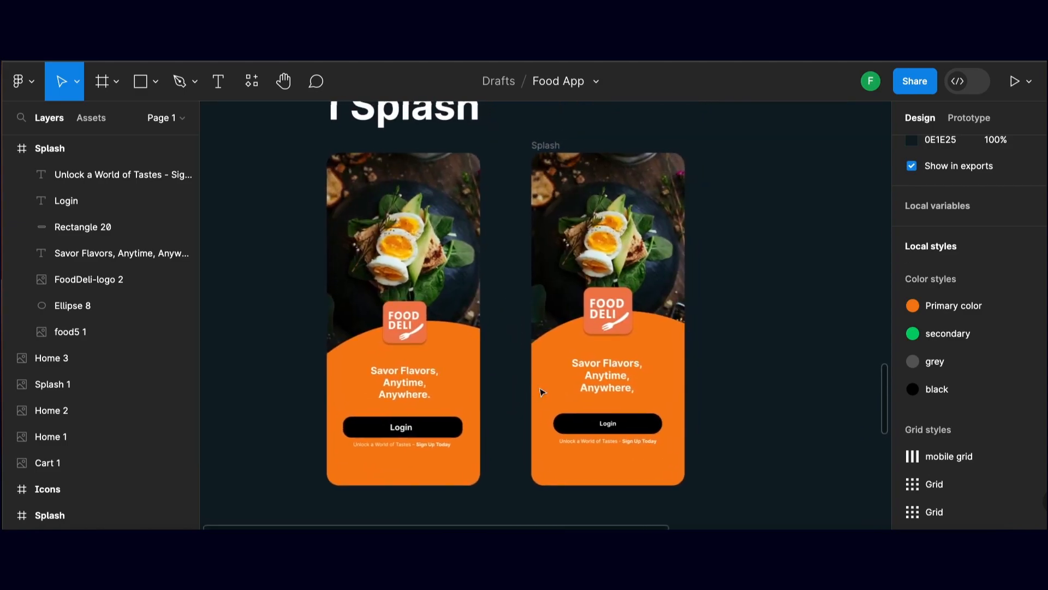
{"action": "left_click_drag", "start_coordinate": [758, 356], "coordinate": [761, 364]}
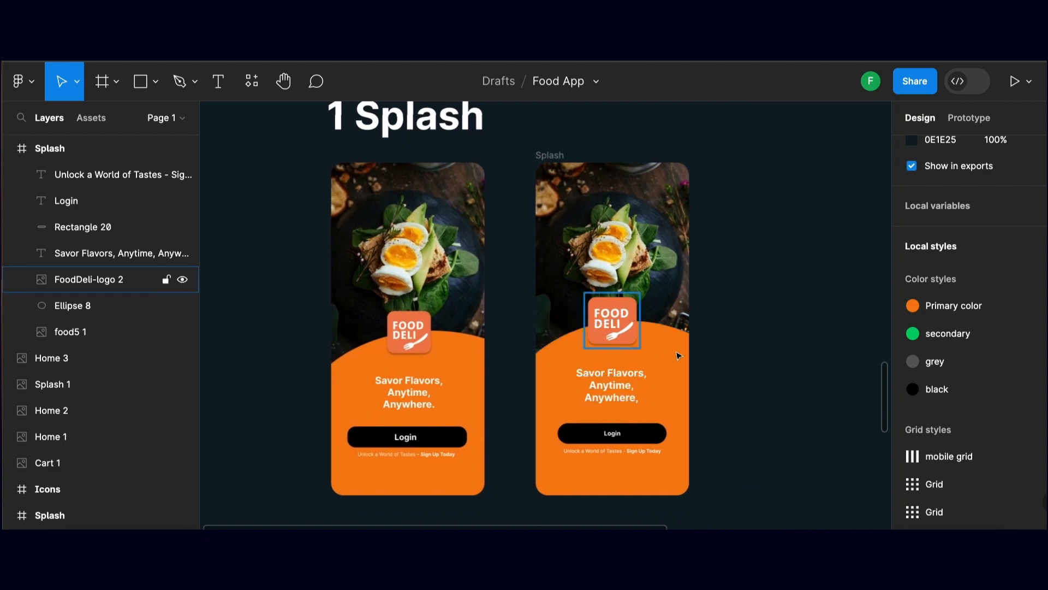
{"action": "left_click_drag", "start_coordinate": [718, 354], "coordinate": [724, 359]}
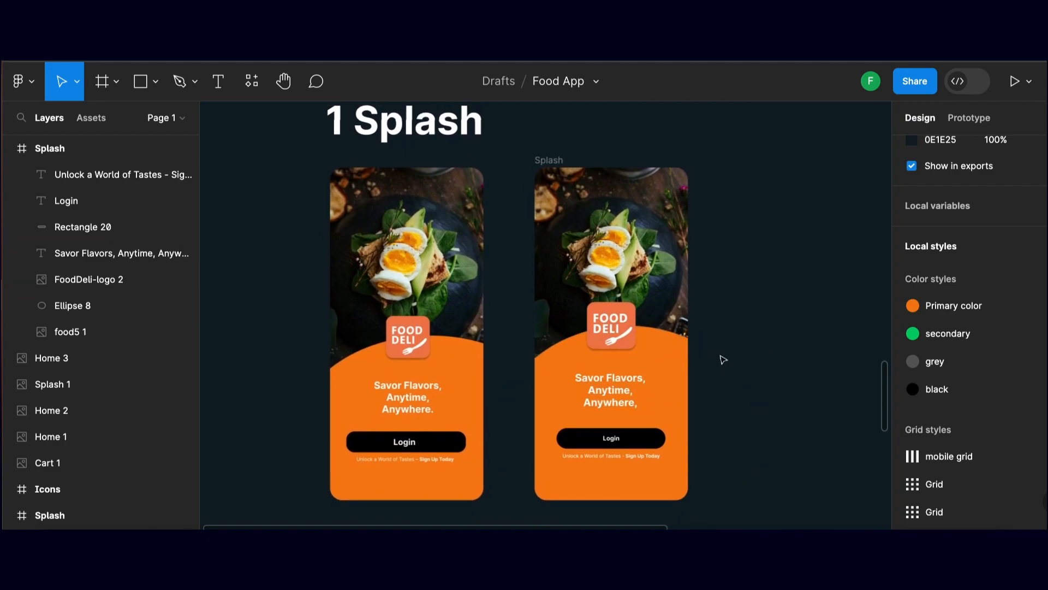
{"action": "left_click_drag", "start_coordinate": [735, 395], "coordinate": [666, 310]}
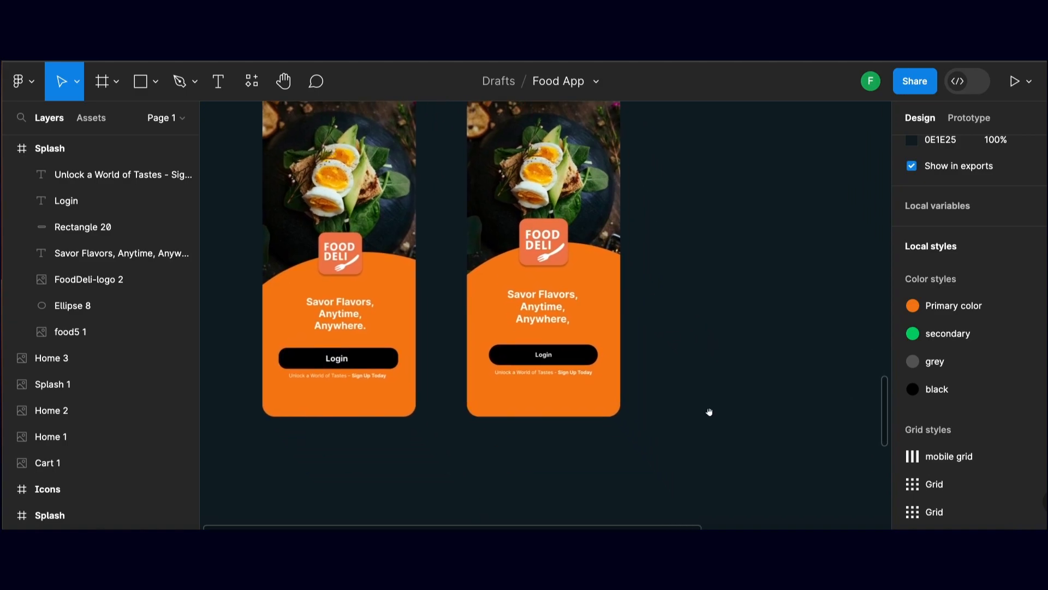
{"action": "left_click_drag", "start_coordinate": [701, 405], "coordinate": [638, 289]}
{"action": "left_click_drag", "start_coordinate": [740, 414], "coordinate": [575, 206]}
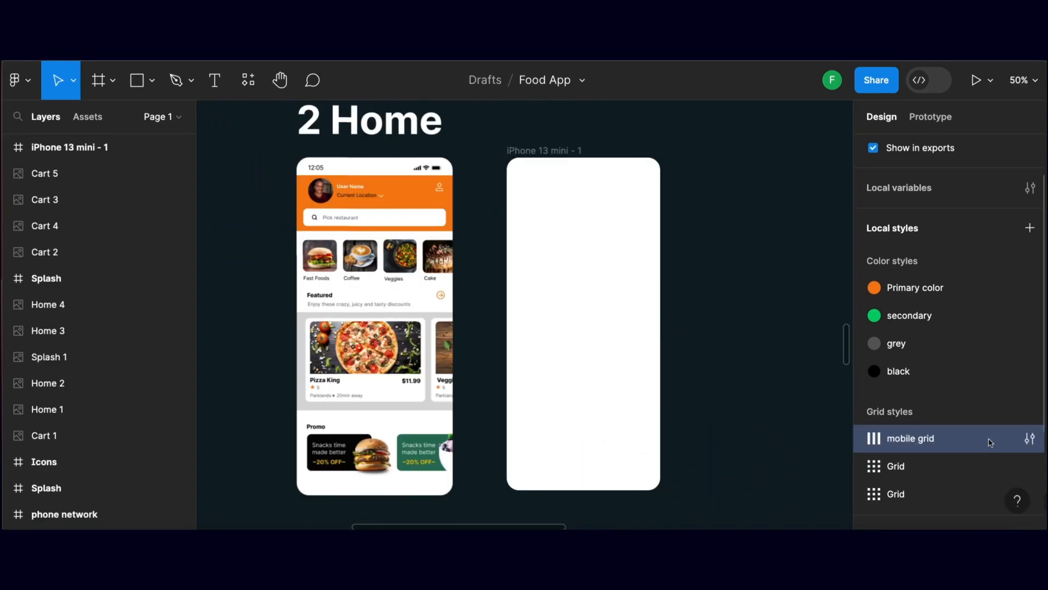
Rename the empty iPhone 13 mini frame in the 2 Home section as "Home"
{"action": "left_click", "coordinate": [563, 150]}
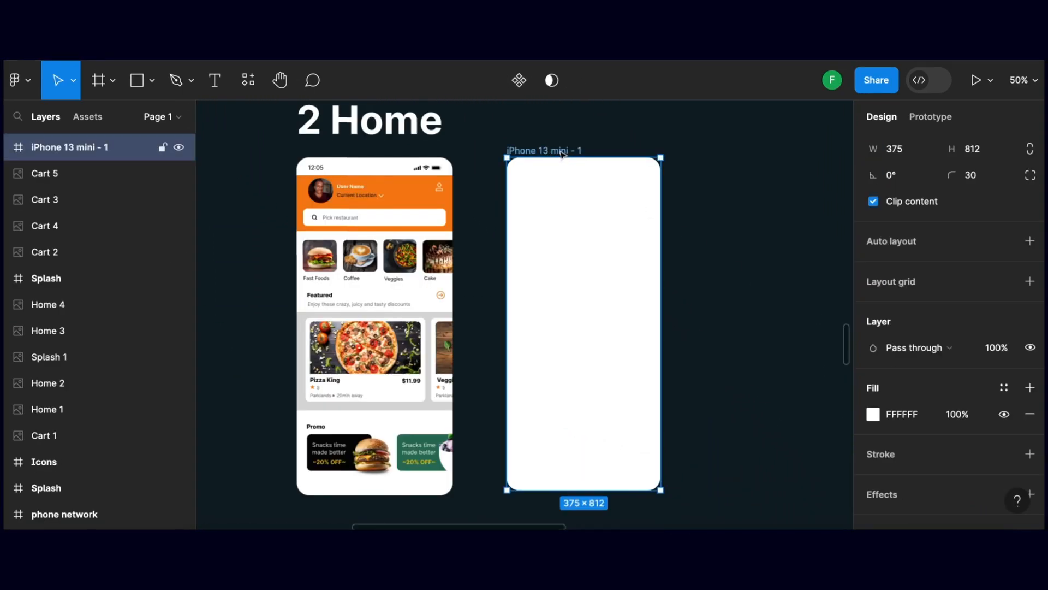
{"action": "double_click", "coordinate": [560, 151]}
{"action": "type", "text": "Home"}
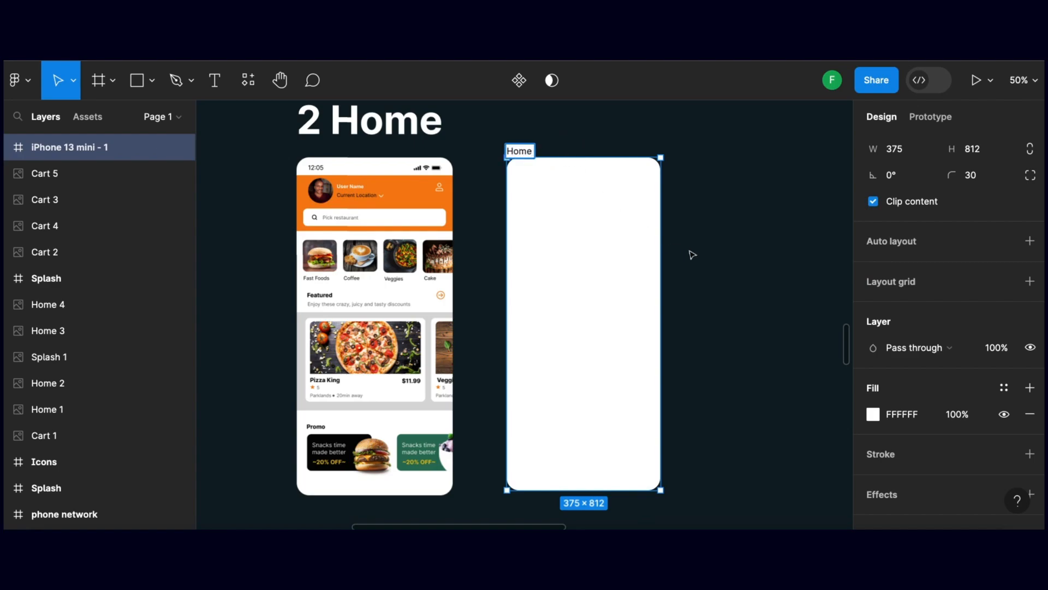
{"action": "left_click", "coordinate": [705, 272]}
Add a layout grid to the Home frame using the "mobile grid" style and deselect the frame
{"action": "left_click", "coordinate": [527, 152]}
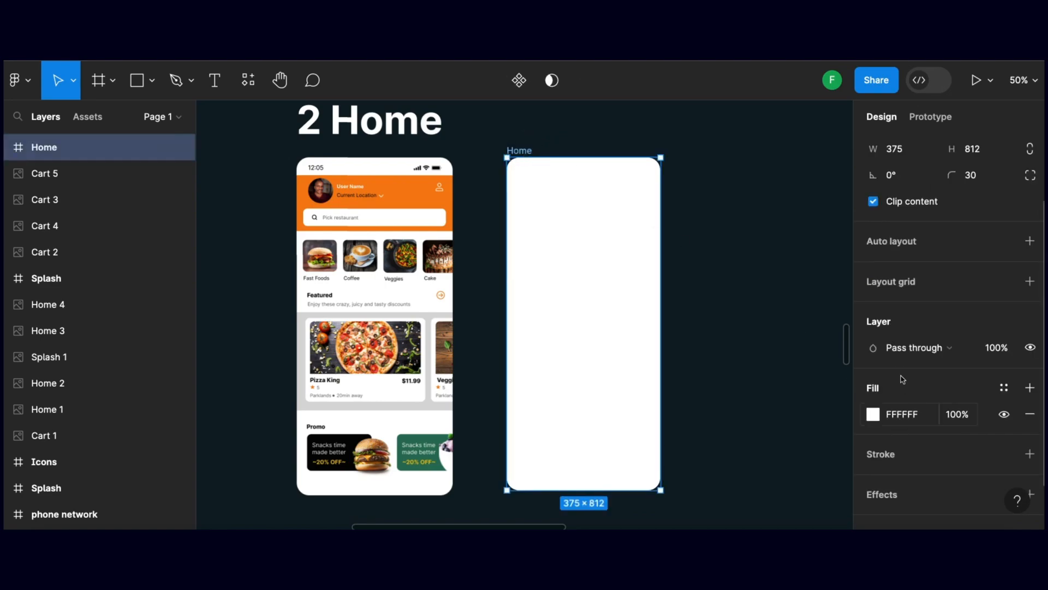
{"action": "left_click", "coordinate": [890, 283]}
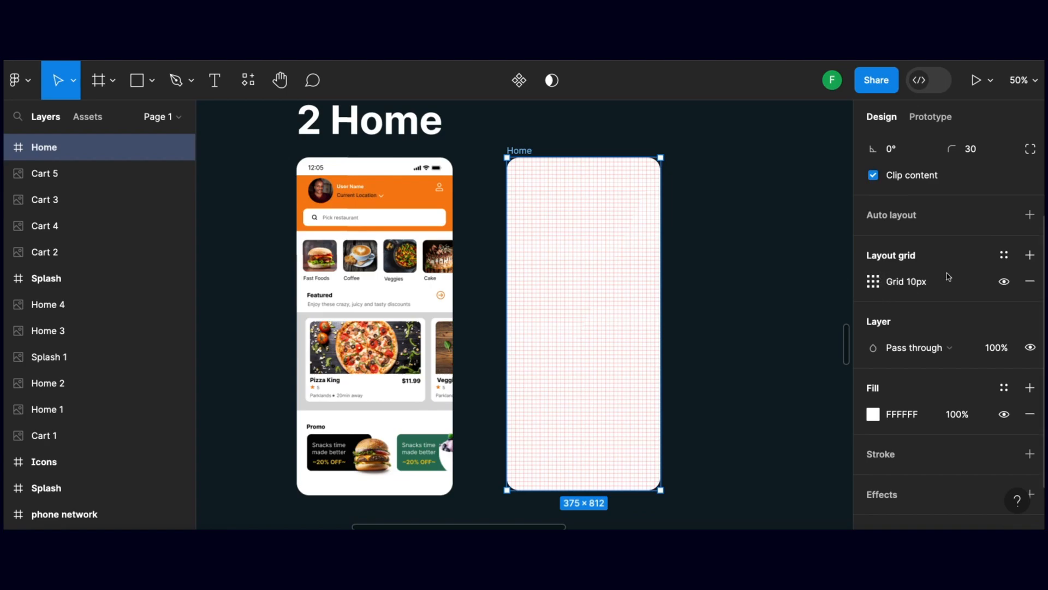
{"action": "left_click", "coordinate": [1004, 260]}
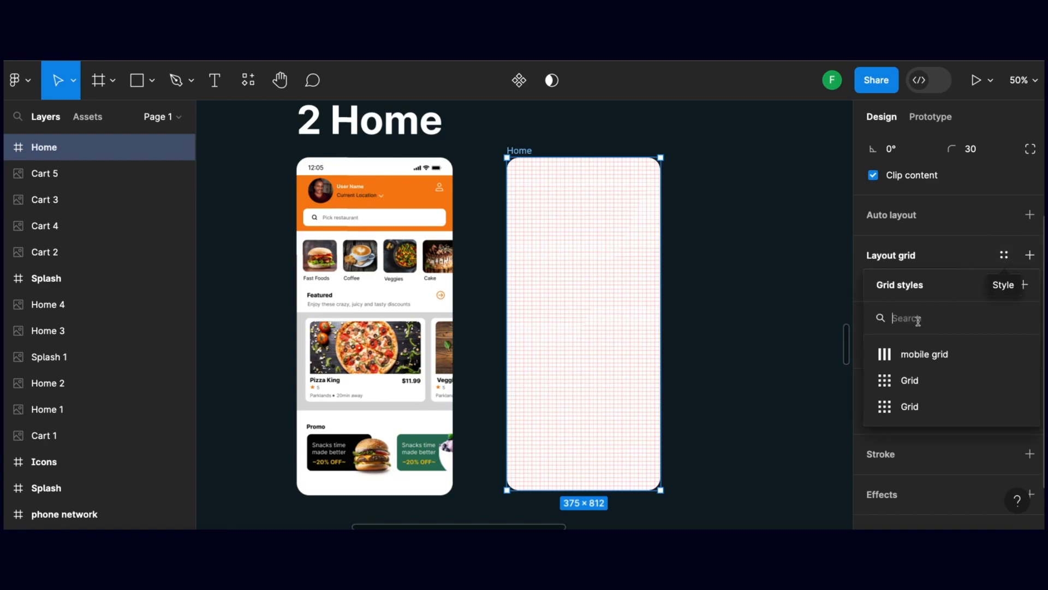
{"action": "left_click", "coordinate": [910, 358]}
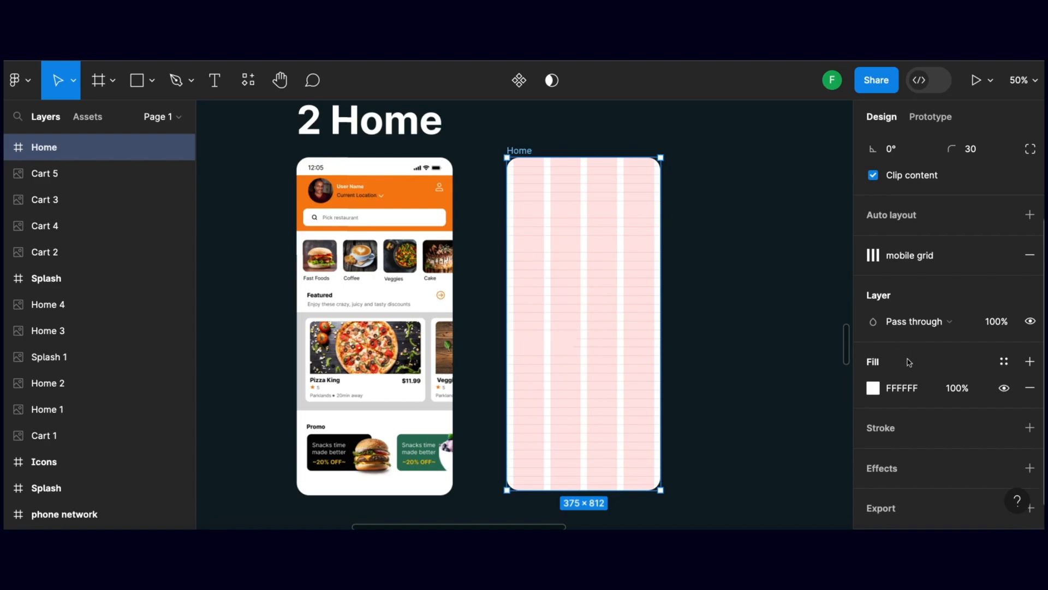
{"action": "left_click", "coordinate": [722, 271]}
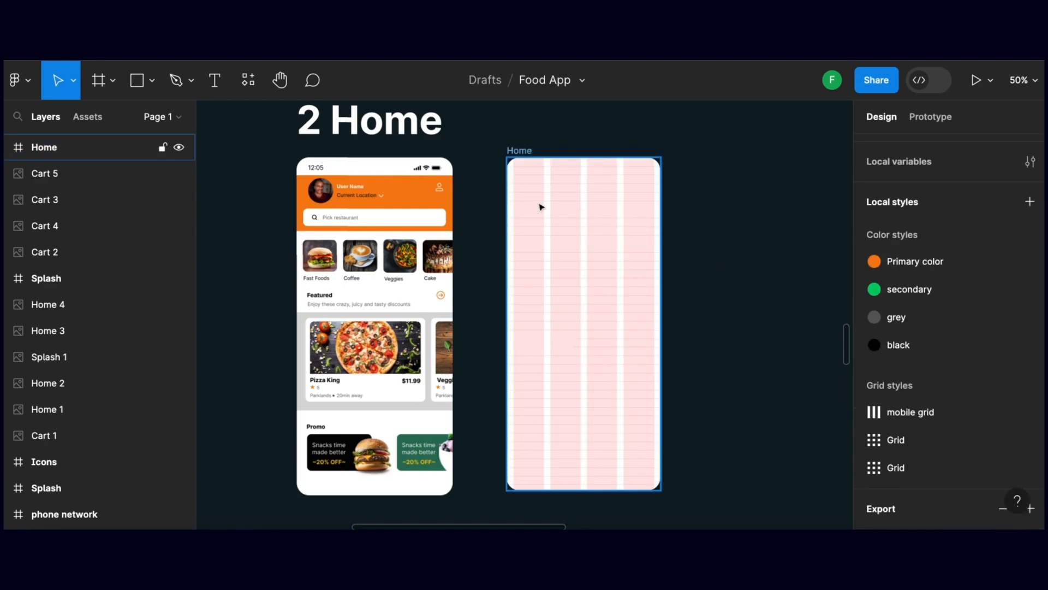
Draw a 375 × 154 rectangle across the full width of the Home frame, just below the status bar area
{"action": "scroll", "coordinate": [722, 252], "scroll_direction": "right", "scroll_amount": 1}
{"action": "left_click", "coordinate": [723, 251]}
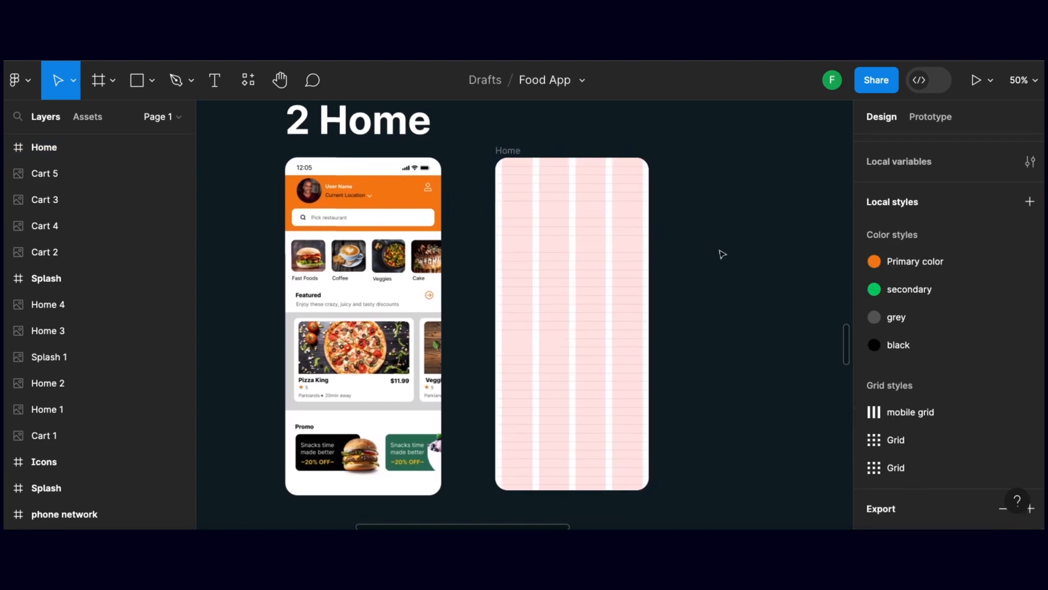
{"action": "scroll", "coordinate": [723, 255], "scroll_direction": "left", "scroll_amount": 1}
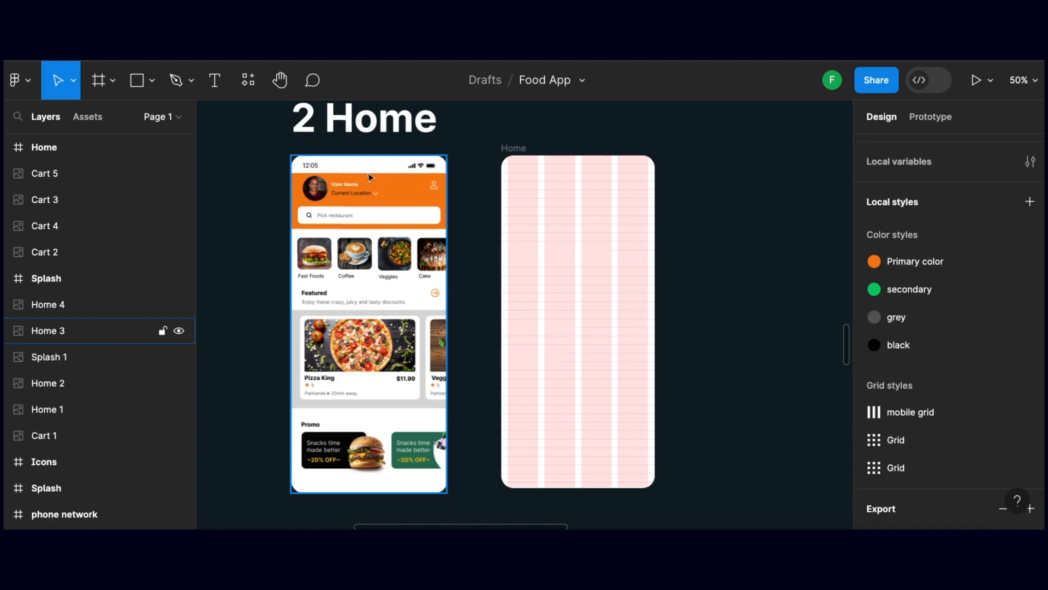
{"action": "left_click", "coordinate": [139, 80]}
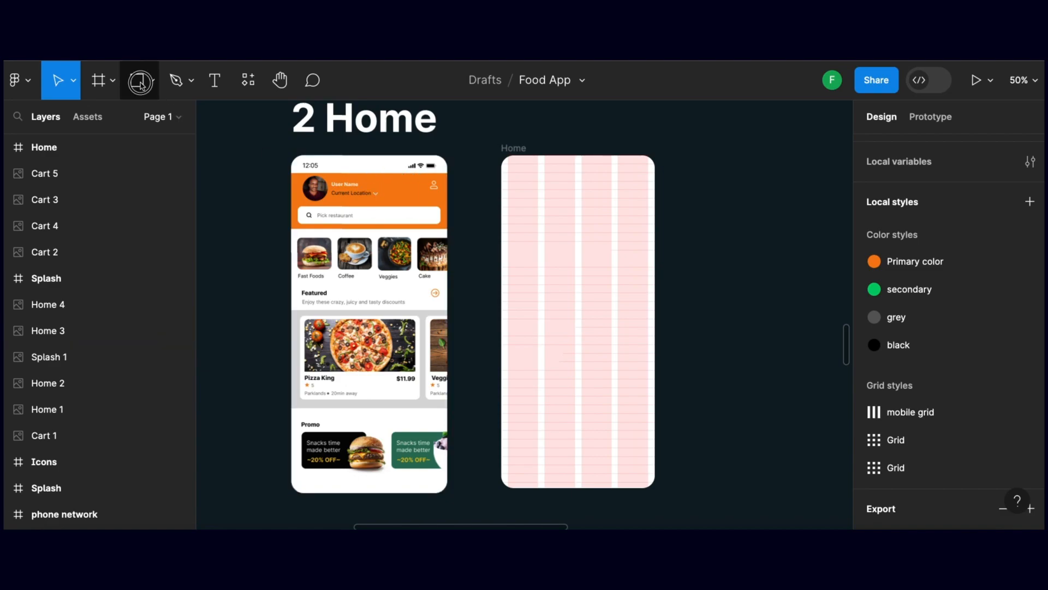
{"action": "left_click", "coordinate": [154, 84]}
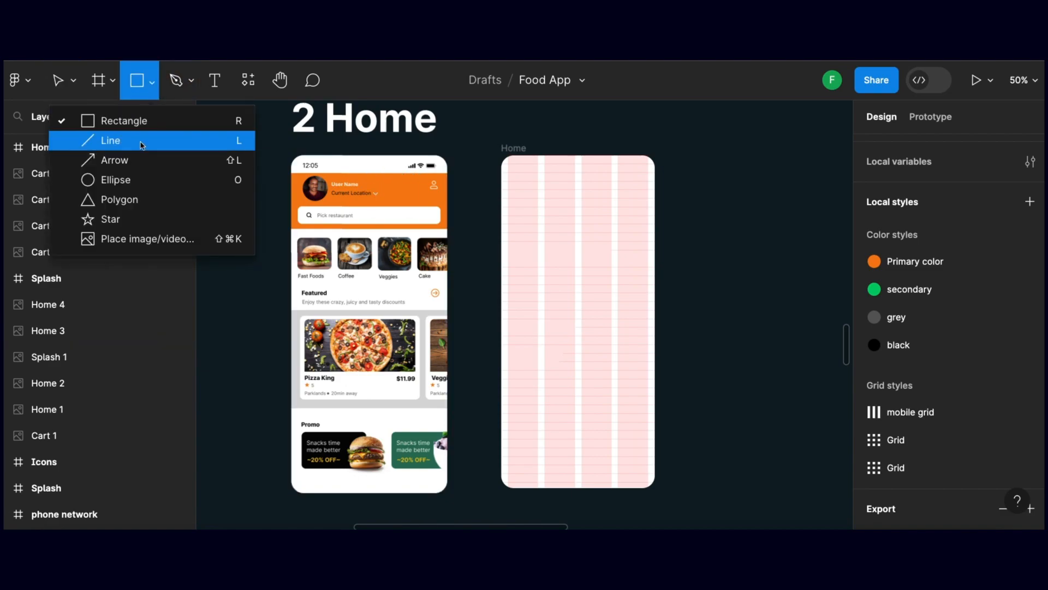
{"action": "left_click", "coordinate": [142, 117]}
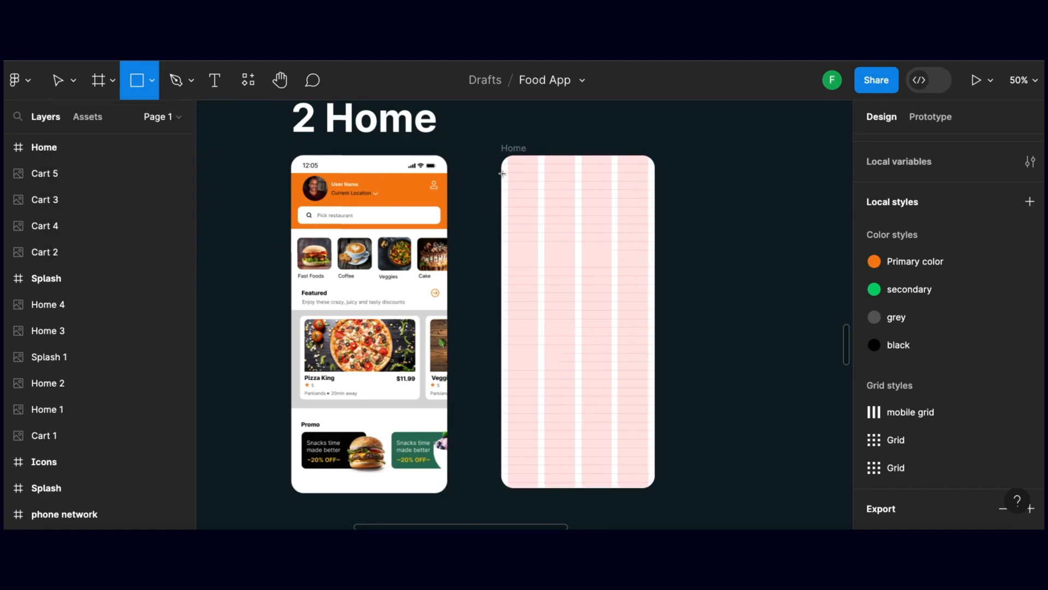
{"action": "left_click_drag", "start_coordinate": [502, 172], "coordinate": [654, 235]}
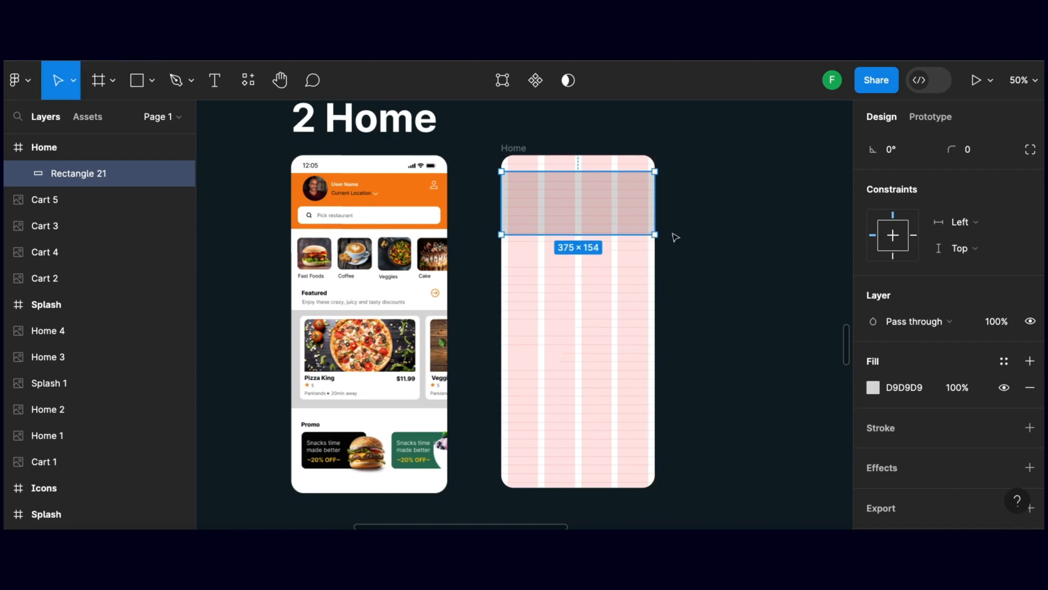
Fill the header rectangle with the document's orange F57F11 and deselect it
{"action": "left_click", "coordinate": [874, 388]}
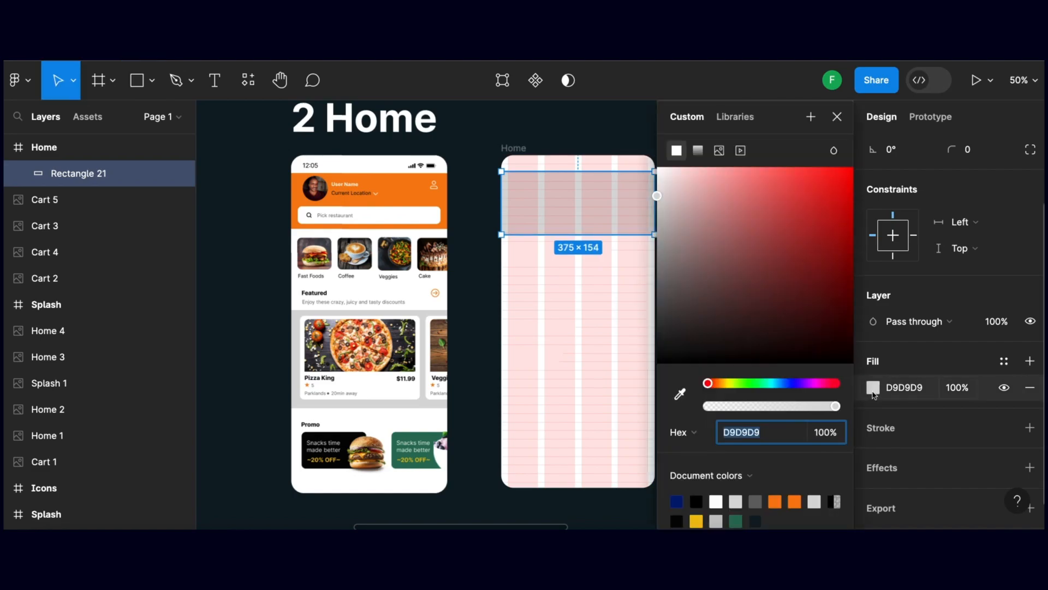
{"action": "left_click", "coordinate": [776, 501]}
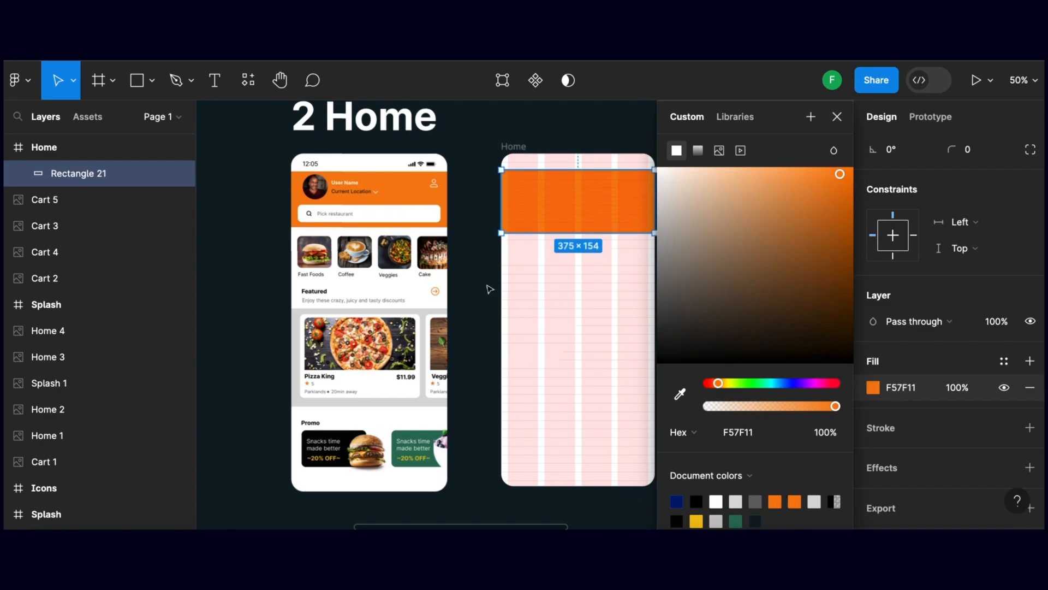
{"action": "left_click", "coordinate": [491, 289]}
Toggle the layout grid's visibility off and on to check the Home frame's orange header
{"action": "scroll", "coordinate": [510, 289], "scroll_direction": "left", "scroll_amount": 1}
{"action": "scroll", "coordinate": [532, 274], "scroll_direction": "down", "scroll_amount": 1}
{"action": "scroll", "coordinate": [537, 237], "scroll_direction": "up", "scroll_amount": 1}
{"action": "scroll", "coordinate": [595, 226], "scroll_direction": "down", "scroll_amount": 1}
{"action": "scroll", "coordinate": [644, 222], "scroll_direction": "right", "scroll_amount": 1}
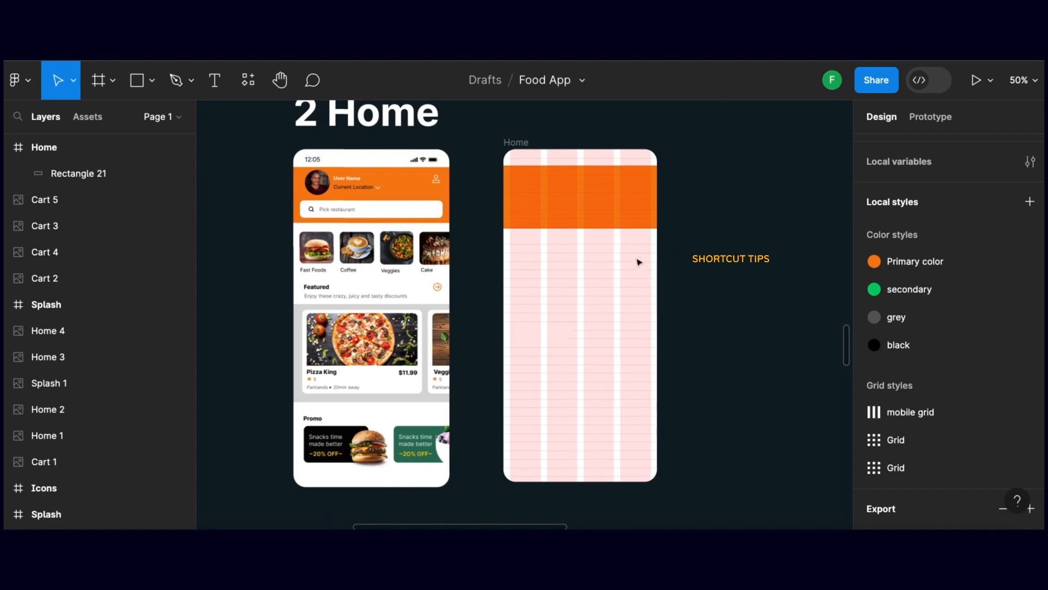
{"action": "key", "text": "ctrl+g"}
{"action": "key", "text": "ctrl+g"}
{"action": "key", "text": "ctrl+g"}
{"action": "key", "text": "ctrl+g"}
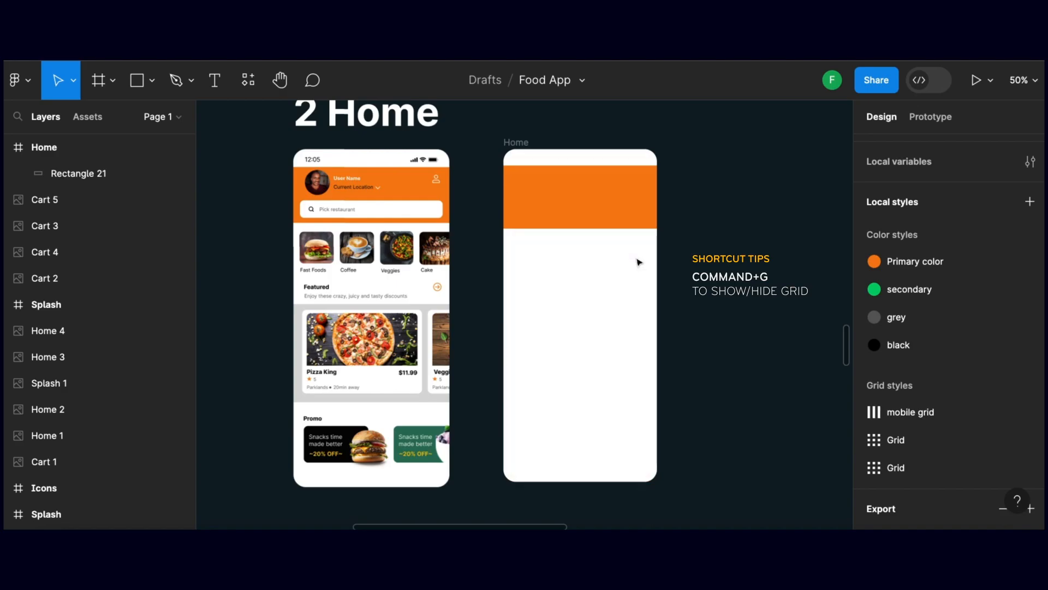
Copy the status bar contents from the phone network frame into the Home frame above the orange header
{"action": "left_click", "coordinate": [714, 226]}
{"action": "left_click_drag", "start_coordinate": [637, 220], "coordinate": [549, 224]}
{"action": "left_click_drag", "start_coordinate": [690, 193], "coordinate": [637, 251]}
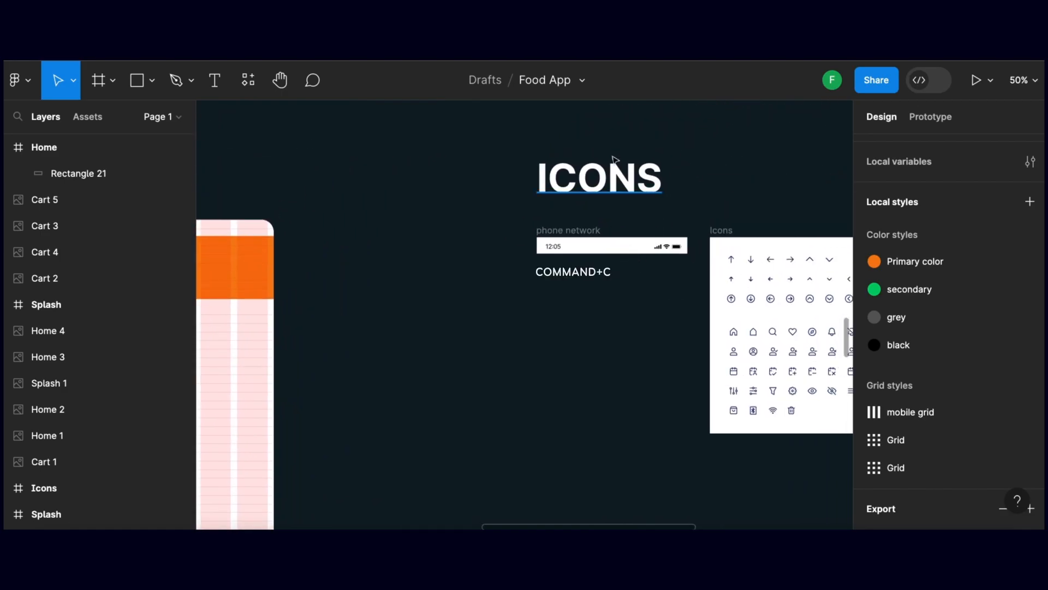
{"action": "left_click", "coordinate": [673, 247]}
{"action": "key", "text": "super+v"}
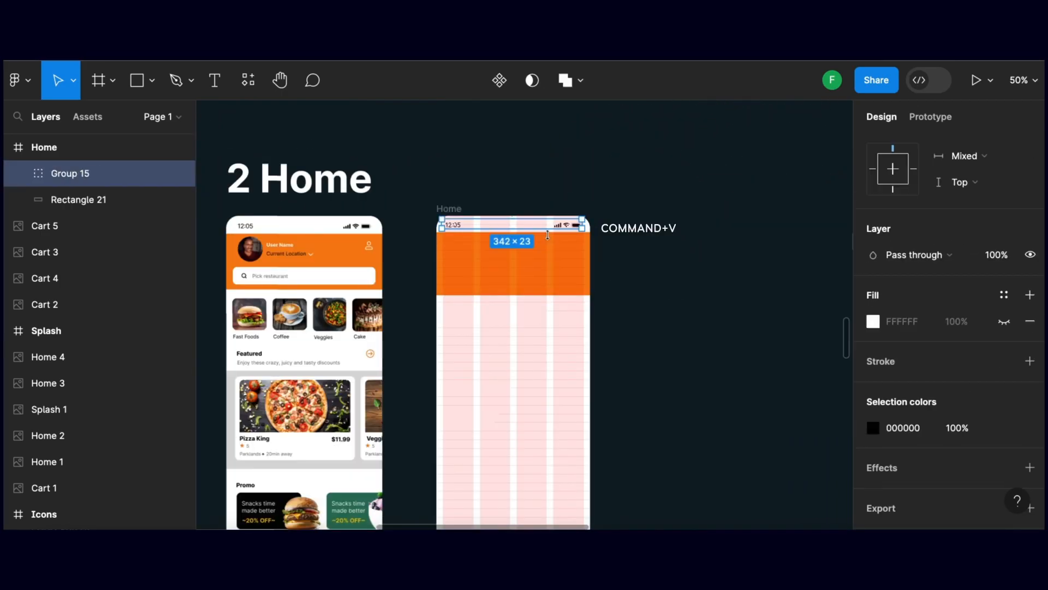
{"action": "left_click", "coordinate": [625, 236]}
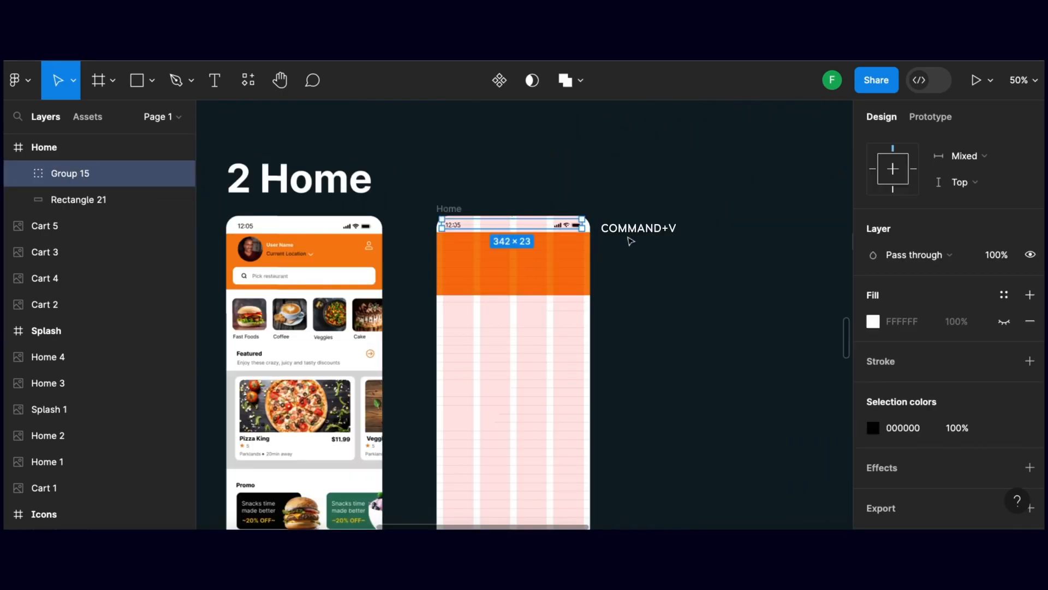
Draw a 74 × 74 circle for the profile photo in the header's upper-left part, aligned to the first grid column
{"action": "scroll", "coordinate": [625, 236], "scroll_direction": "left", "scroll_amount": 3}
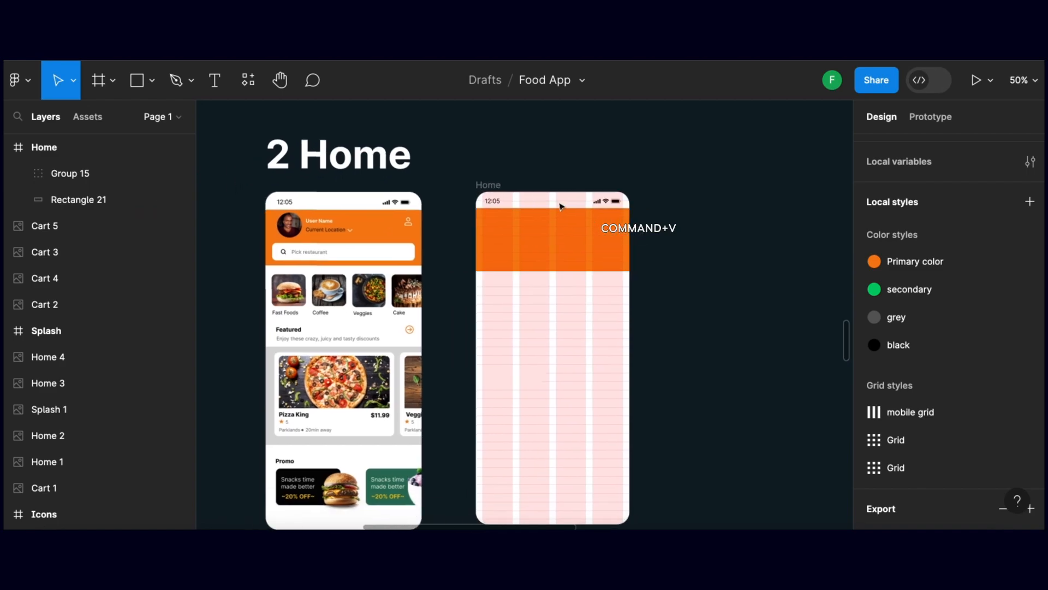
{"action": "scroll", "coordinate": [568, 205], "scroll_direction": "left", "scroll_amount": 1}
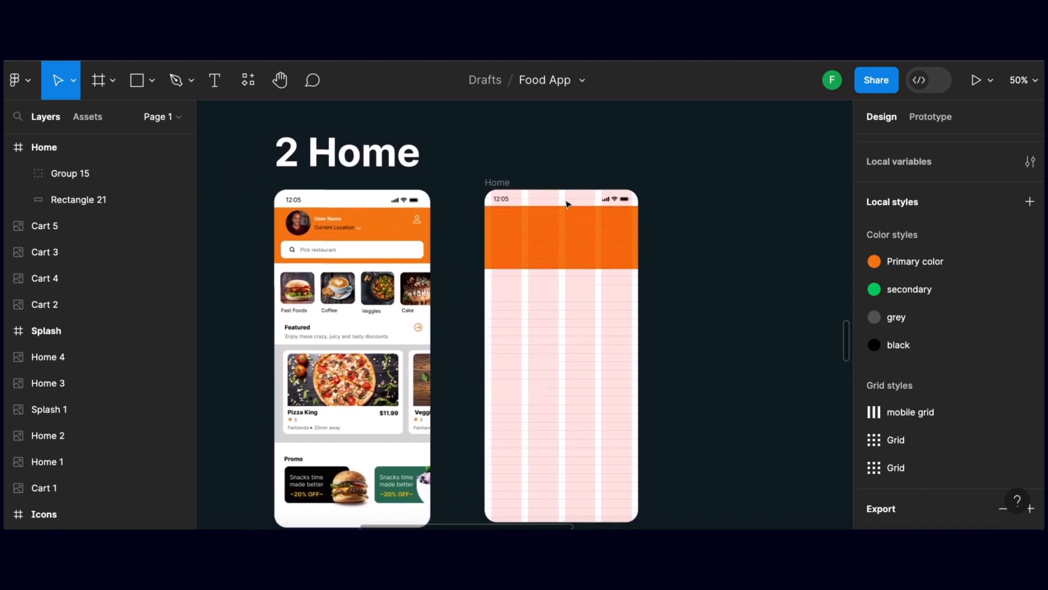
{"action": "scroll", "coordinate": [571, 202], "scroll_direction": "down", "scroll_amount": 2}
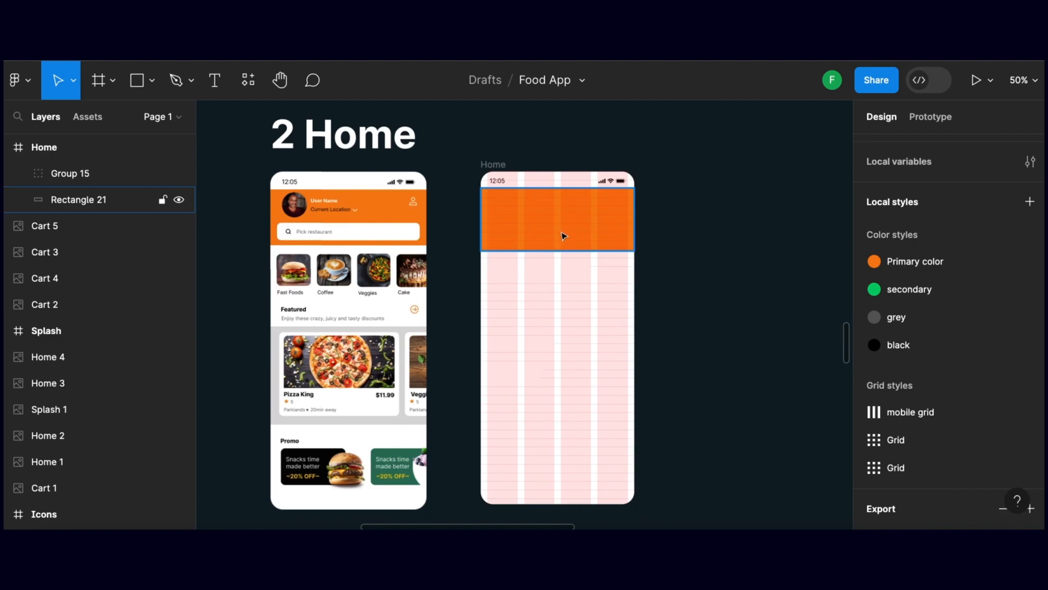
{"action": "left_click", "coordinate": [311, 215]}
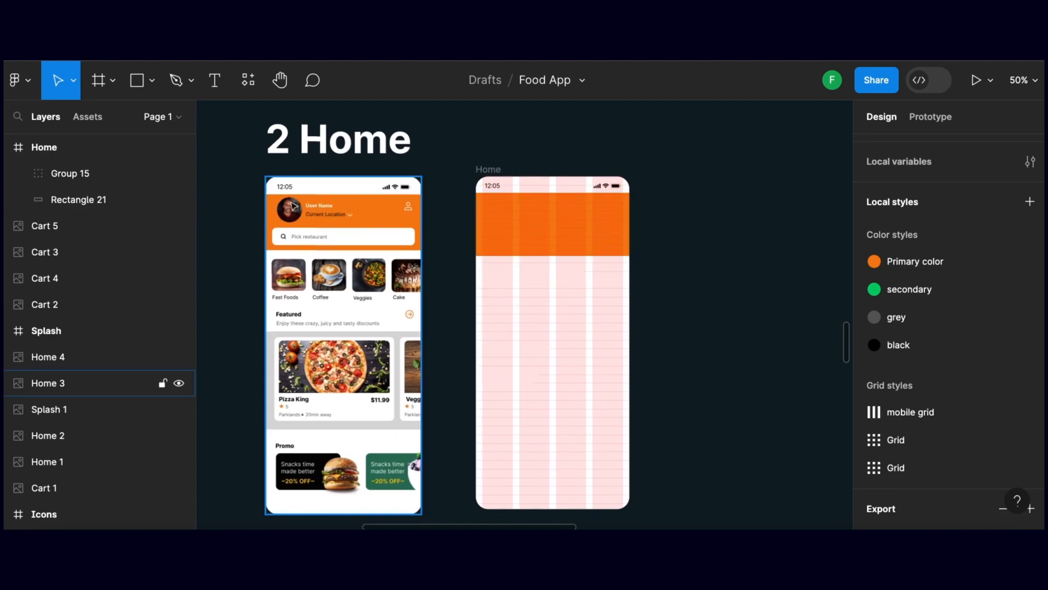
{"action": "scroll", "coordinate": [303, 224], "scroll_direction": "down", "scroll_amount": 1}
{"action": "scroll", "coordinate": [303, 224], "scroll_direction": "left", "scroll_amount": 1}
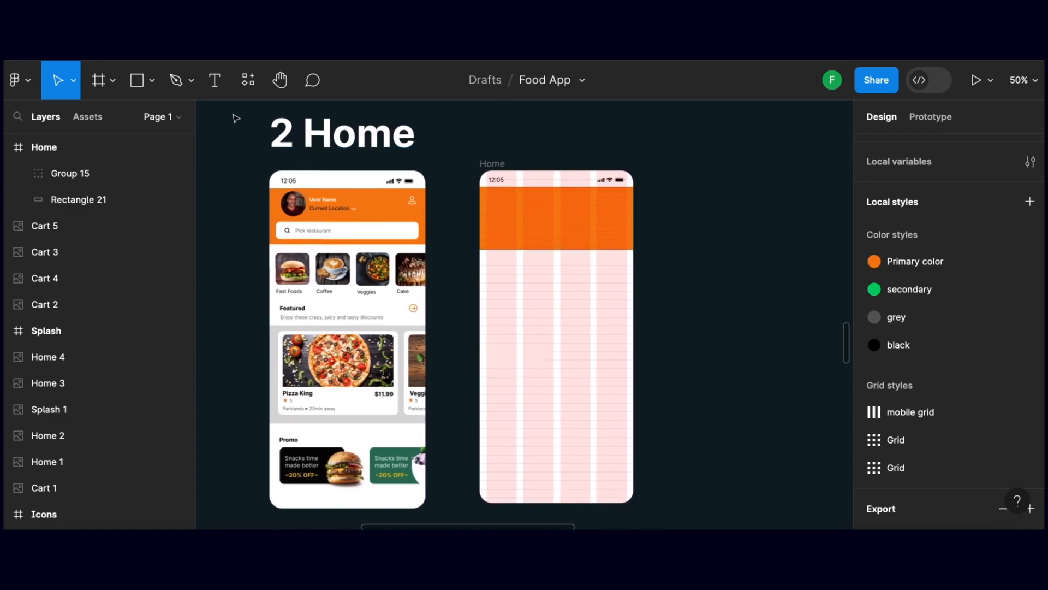
{"action": "scroll", "coordinate": [236, 118], "scroll_direction": "left", "scroll_amount": 1}
{"action": "left_click", "coordinate": [137, 80]}
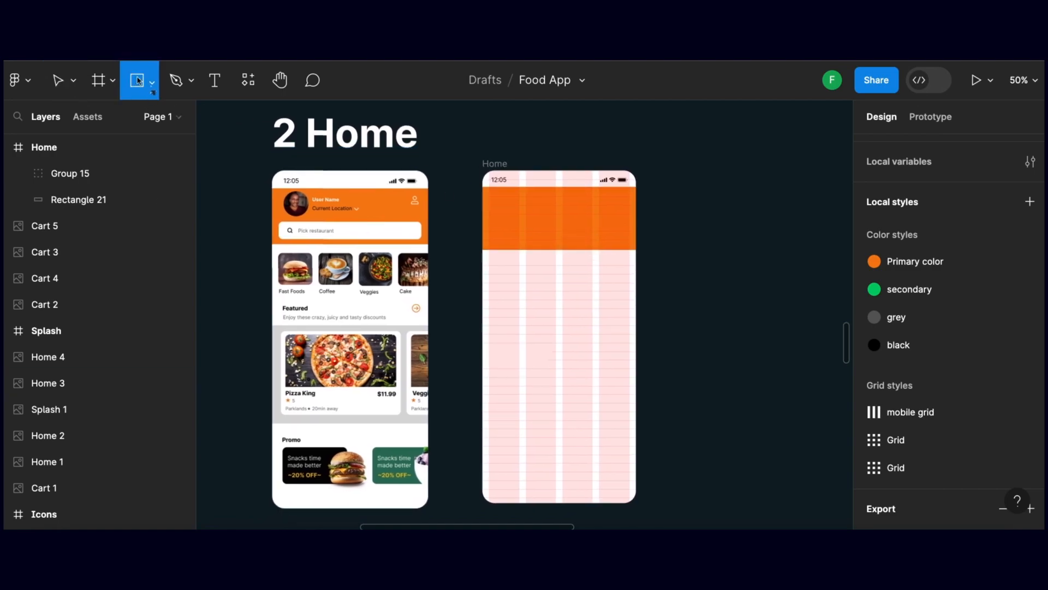
{"action": "left_click", "coordinate": [153, 82]}
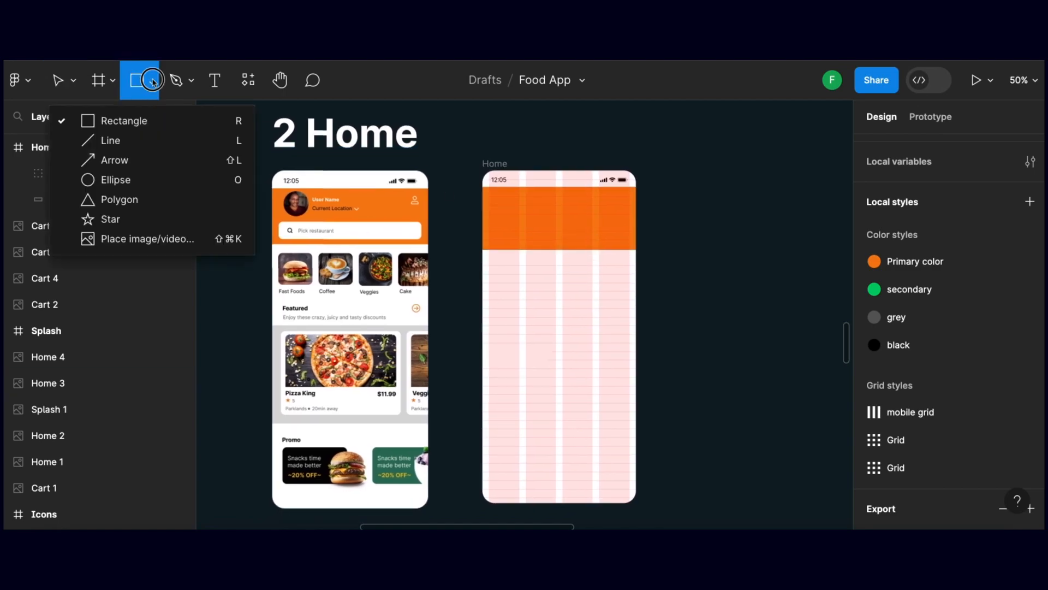
{"action": "left_click", "coordinate": [122, 184]}
{"action": "left_click_drag", "start_coordinate": [490, 198], "coordinate": [508, 213]}
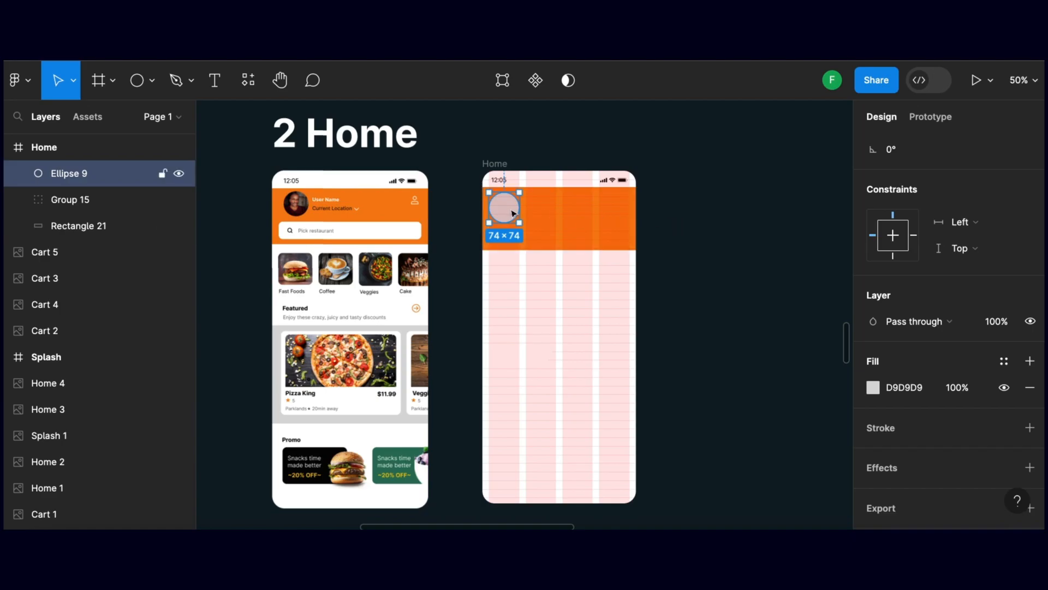
Fill the profile circle with the image profile.png and deselect it
{"action": "key", "text": "super+shift+k"}
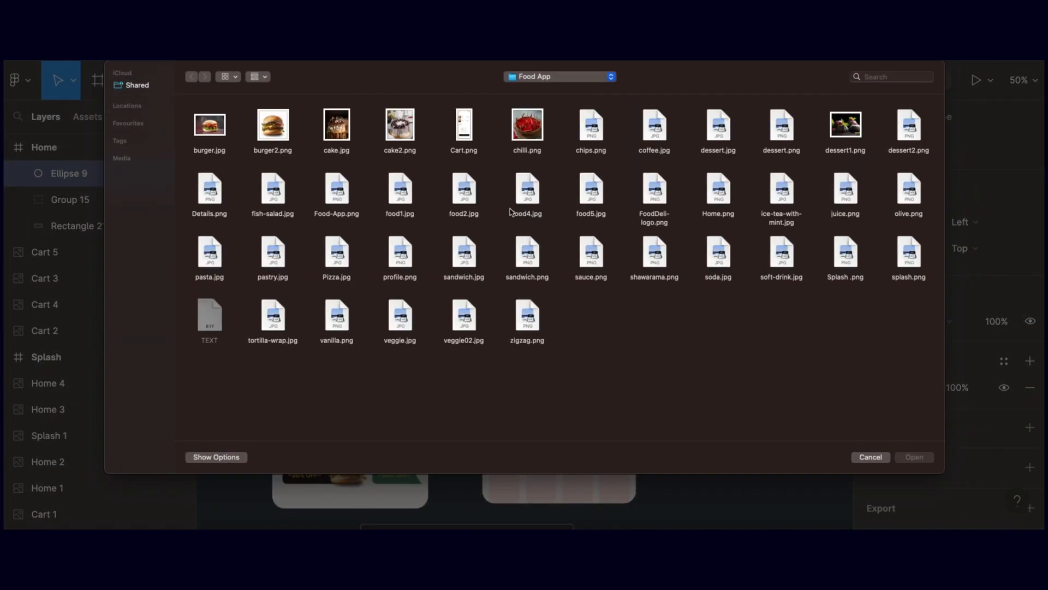
{"action": "left_click", "coordinate": [412, 243]}
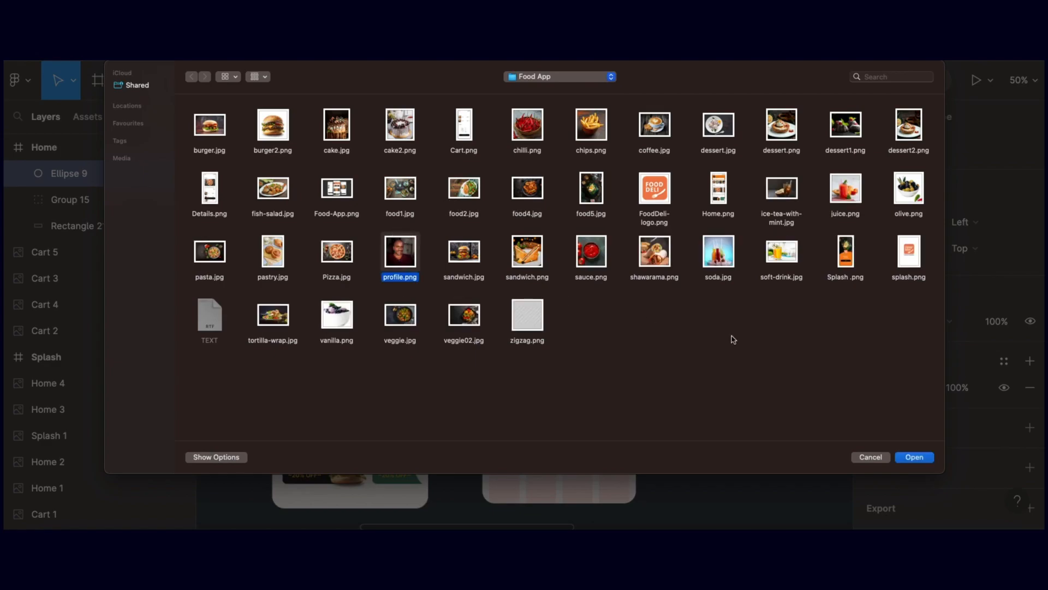
{"action": "left_click", "coordinate": [914, 458]}
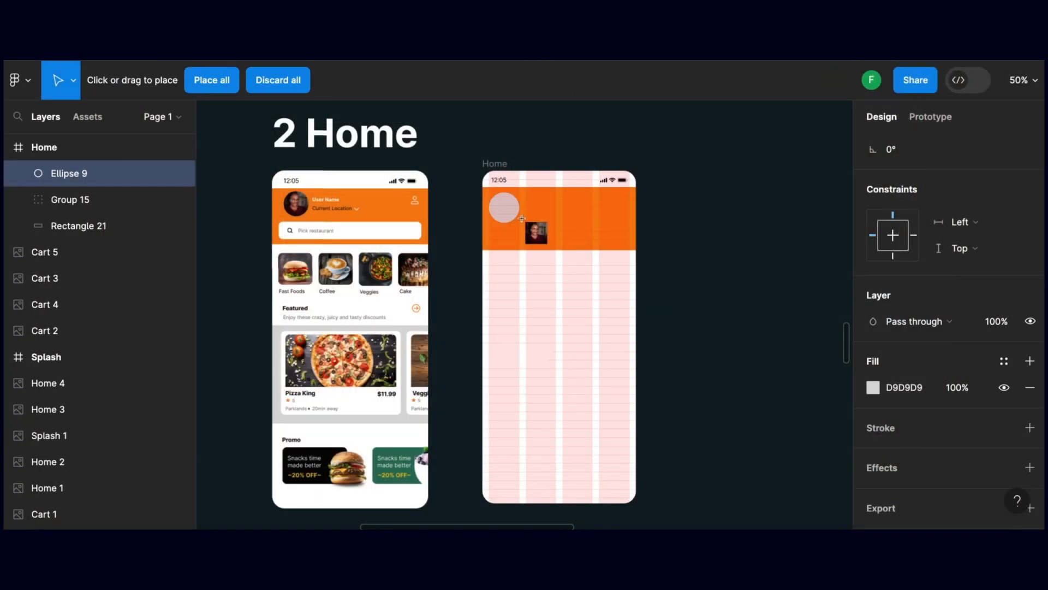
{"action": "left_click", "coordinate": [503, 204]}
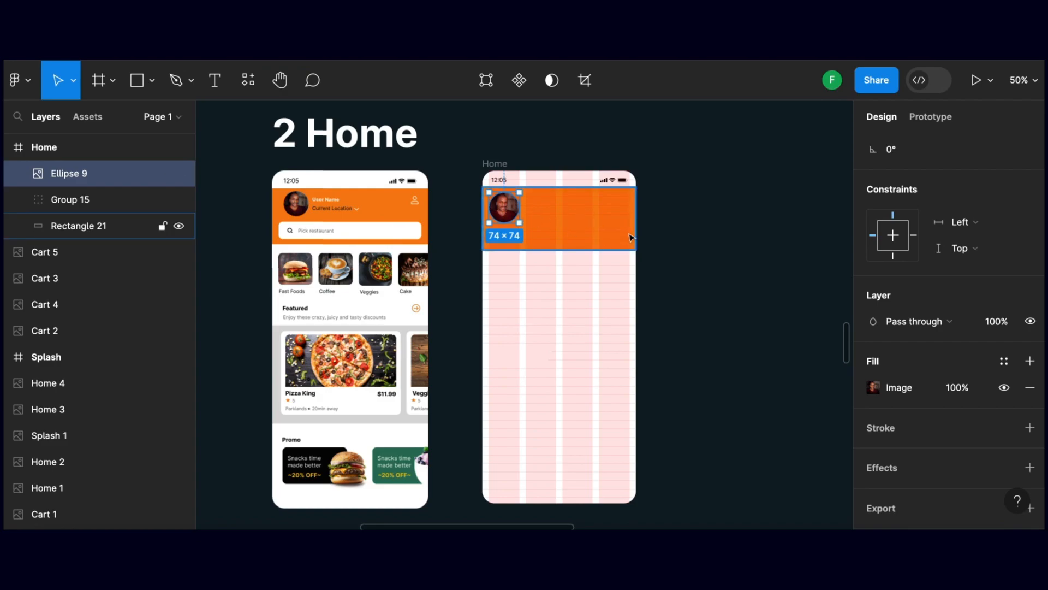
{"action": "left_click", "coordinate": [653, 239]}
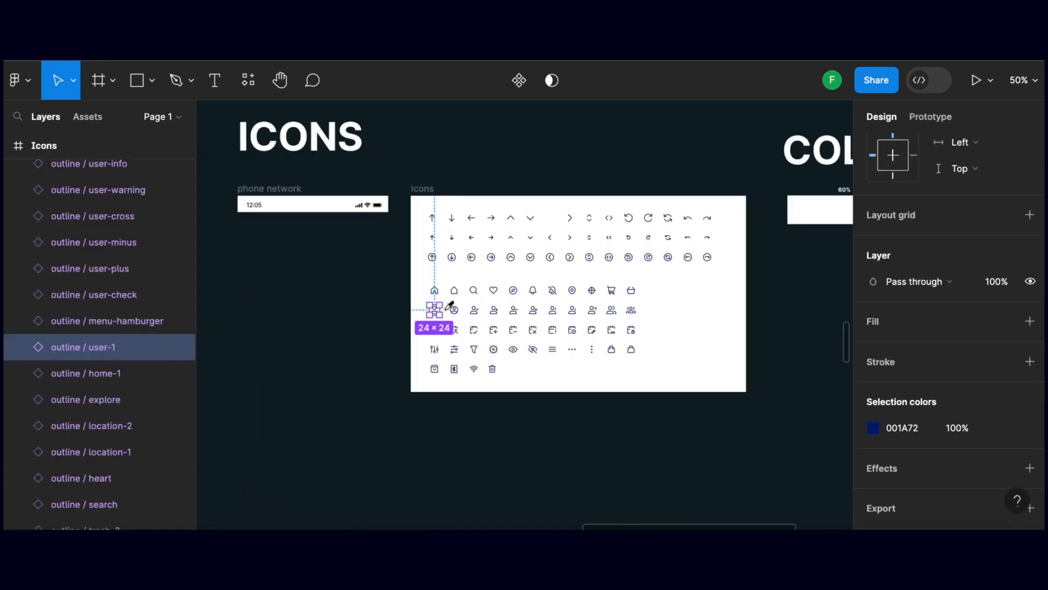
Place the 24 × 24 outline / user-1 icon at the header's right end and recolour it white, FFFFFF
{"action": "key", "text": "i"}
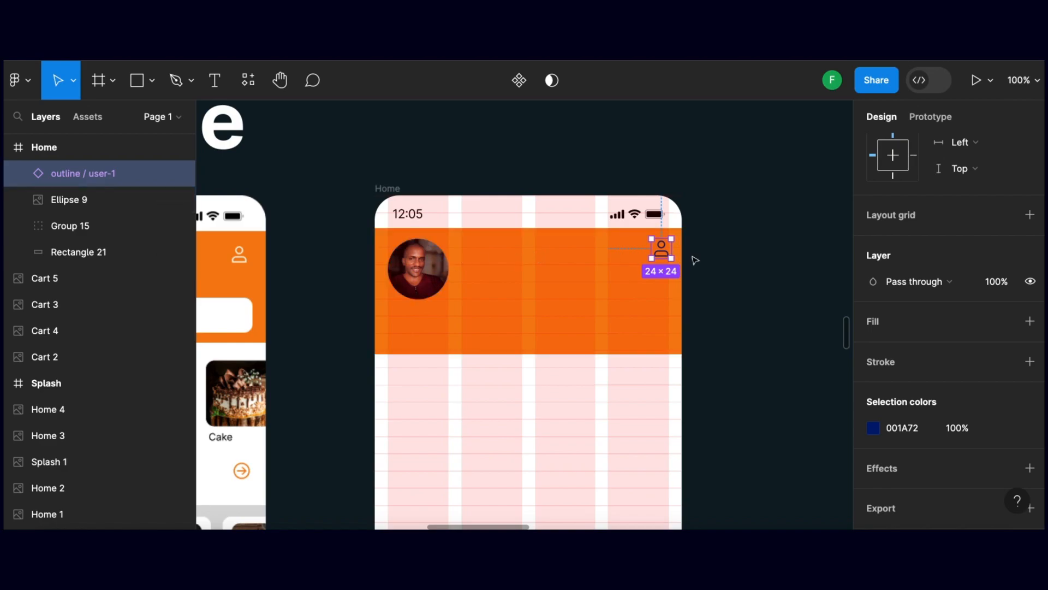
{"action": "left_click", "coordinate": [876, 428]}
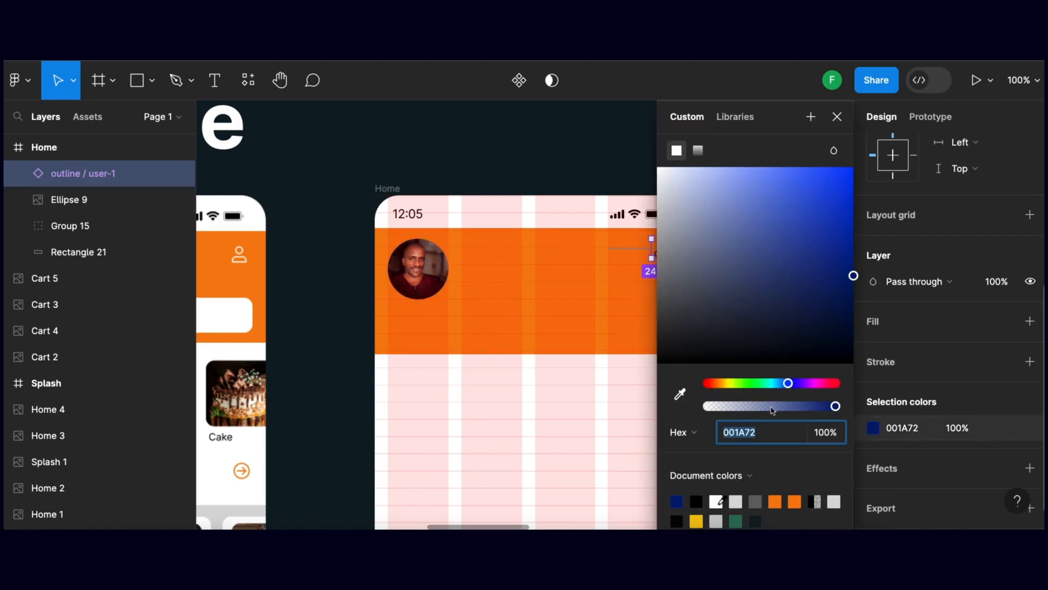
{"action": "left_click", "coordinate": [715, 501]}
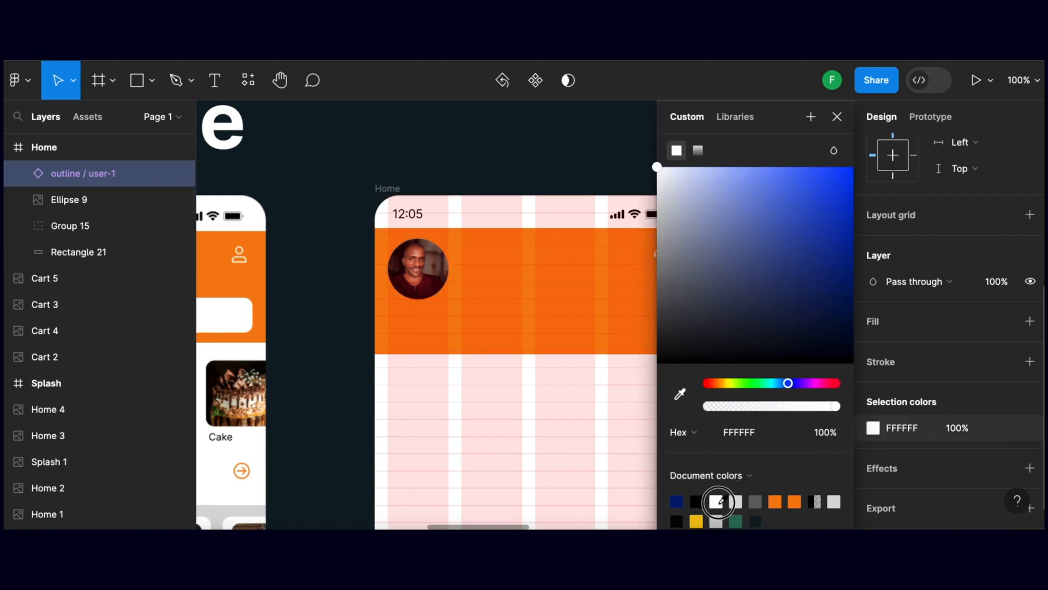
{"action": "left_click", "coordinate": [566, 133]}
Add a text box beside the profile photo in the header and enter a first name as the user name
{"action": "left_click_drag", "start_coordinate": [654, 205], "coordinate": [681, 153]}
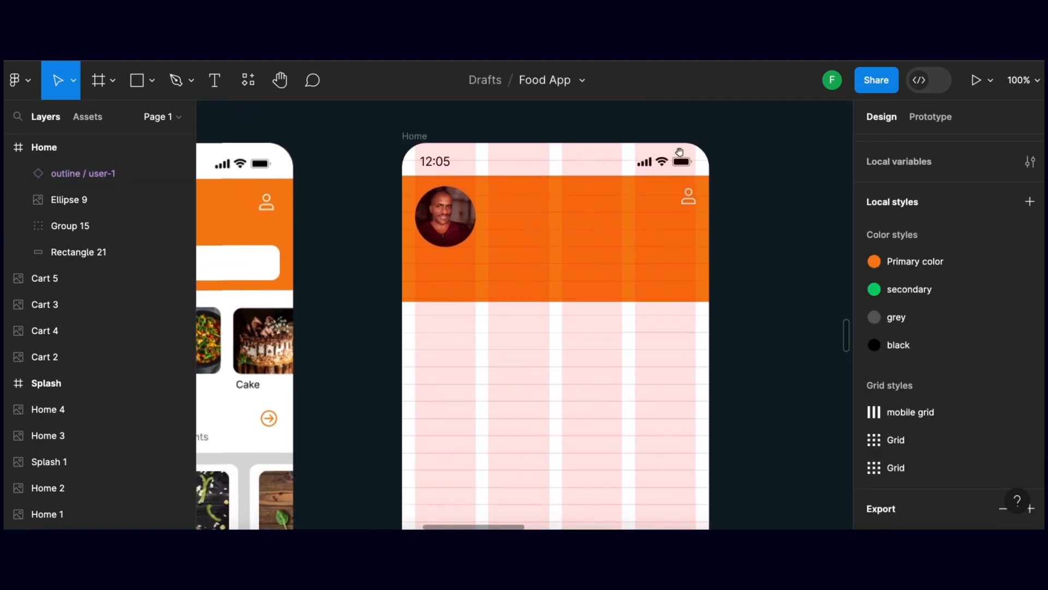
{"action": "left_click_drag", "start_coordinate": [592, 203], "coordinate": [638, 208]}
{"action": "left_click_drag", "start_coordinate": [544, 216], "coordinate": [594, 219]}
{"action": "scroll", "coordinate": [574, 213], "scroll_direction": "left", "scroll_amount": 5}
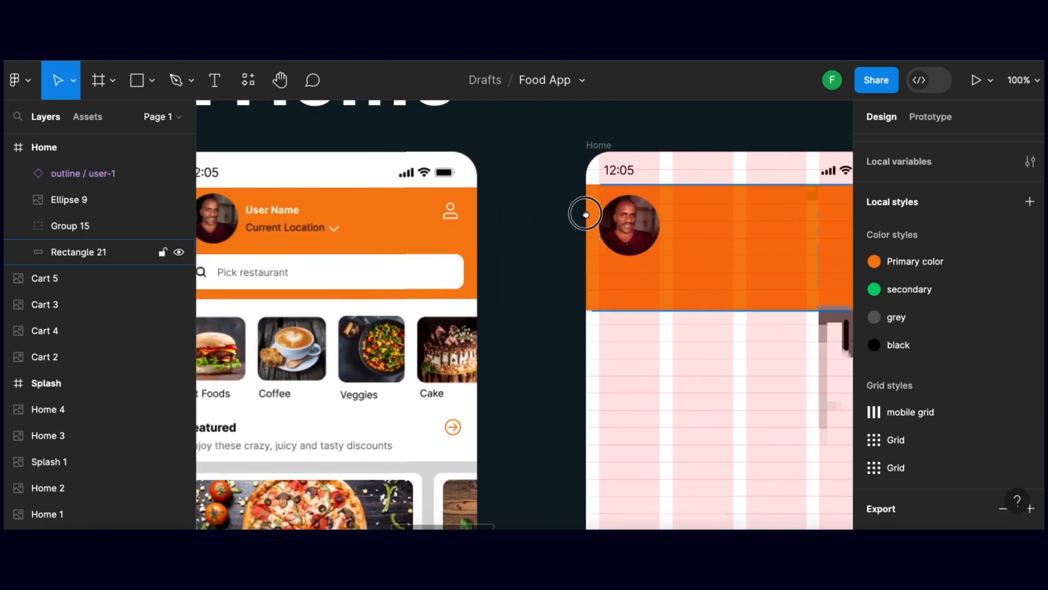
{"action": "left_click", "coordinate": [337, 234]}
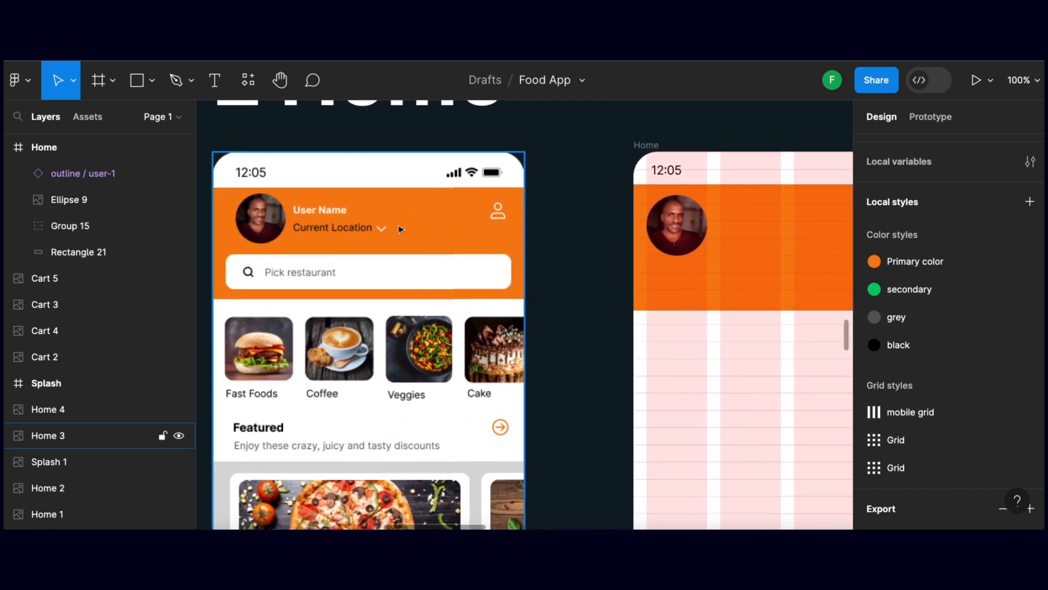
{"action": "scroll", "coordinate": [595, 232], "scroll_direction": "right", "scroll_amount": 3}
{"action": "left_click_drag", "start_coordinate": [566, 234], "coordinate": [471, 234]}
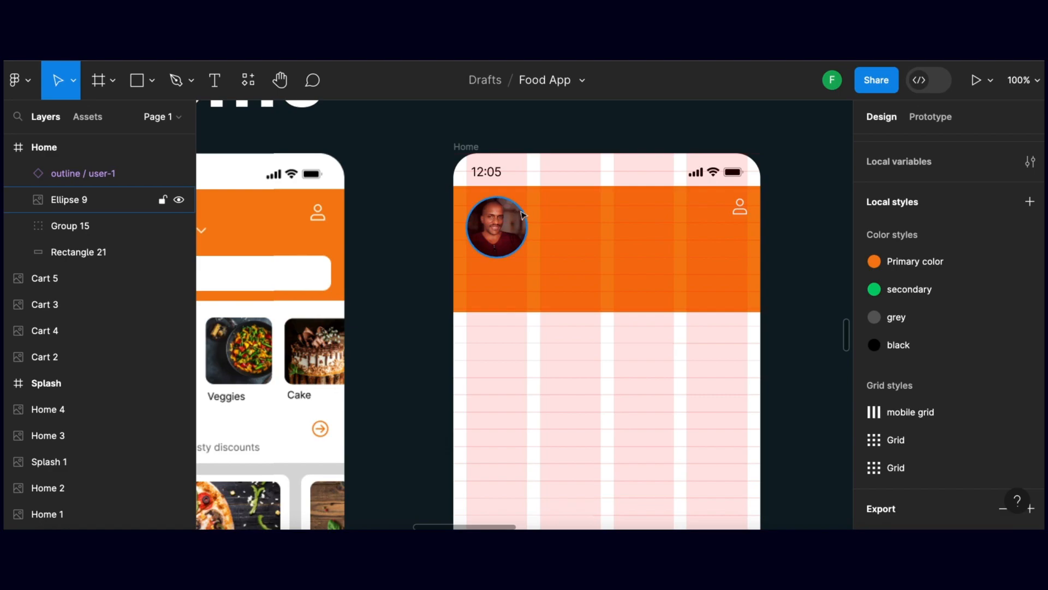
{"action": "key", "text": "t"}
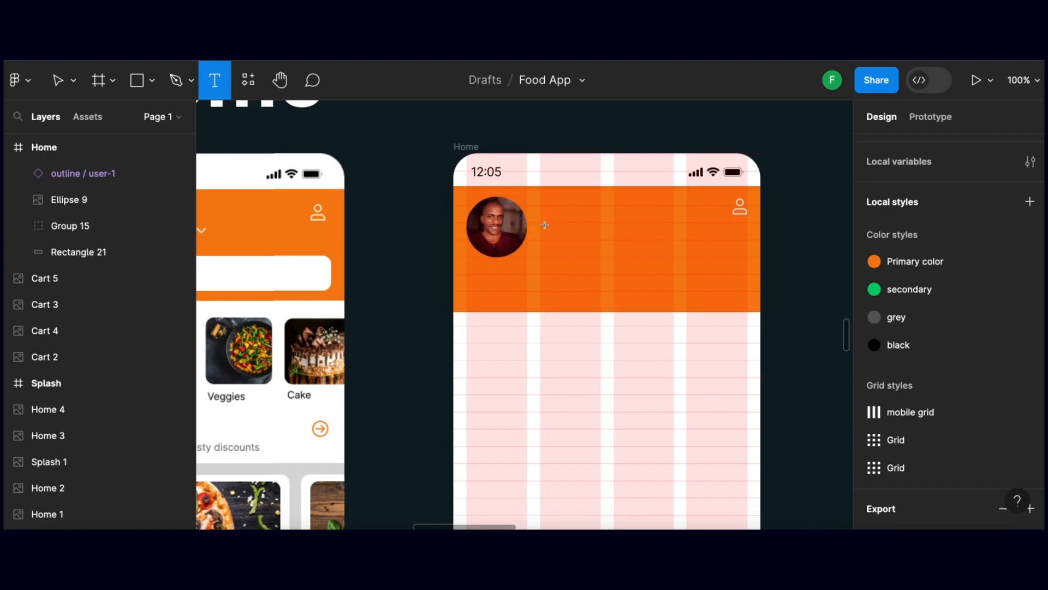
{"action": "left_click_drag", "start_coordinate": [540, 206], "coordinate": [624, 224]}
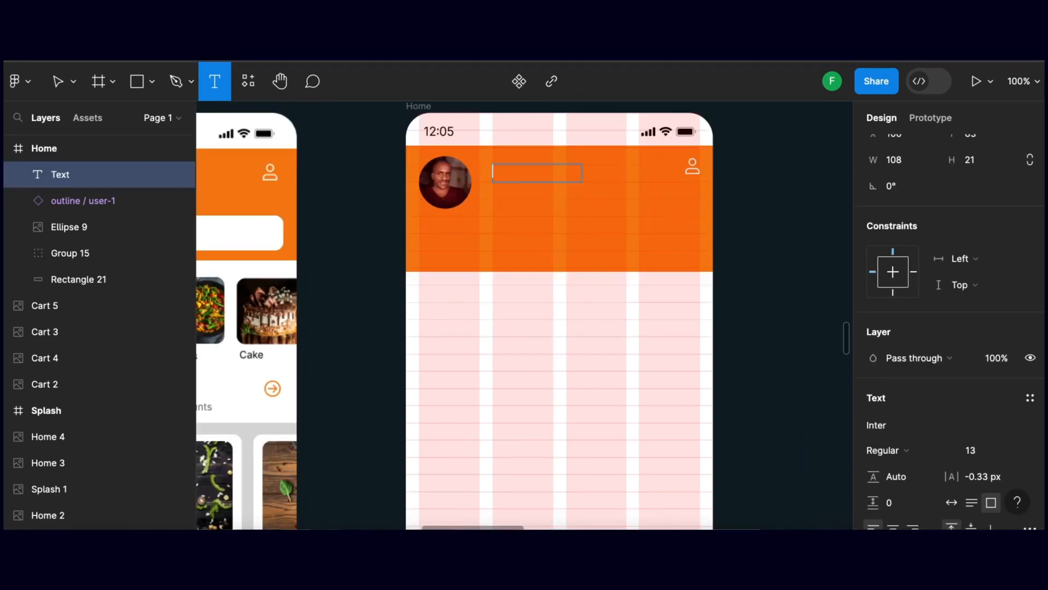
{"action": "type", "text": "Felix"}
Move the user name text closer to the profile photo and shrink the photo circle to 58 × 58
{"action": "left_click", "coordinate": [392, 172]}
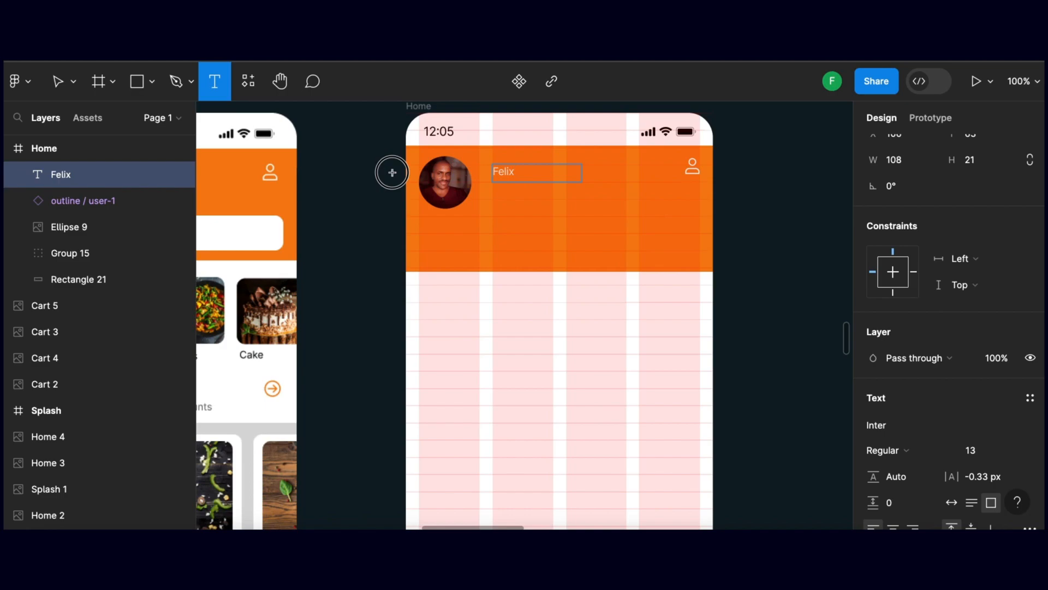
{"action": "key", "text": "Escape"}
{"action": "left_click_drag", "start_coordinate": [512, 173], "coordinate": [502, 175]}
{"action": "left_click", "coordinate": [464, 197]}
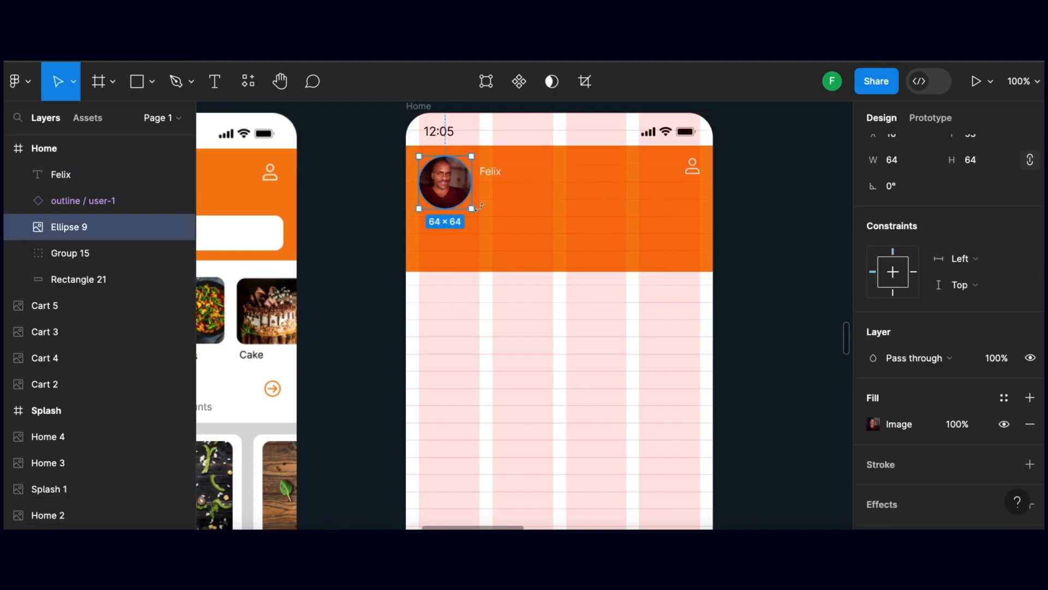
{"action": "left_click_drag", "start_coordinate": [473, 209], "coordinate": [467, 196]}
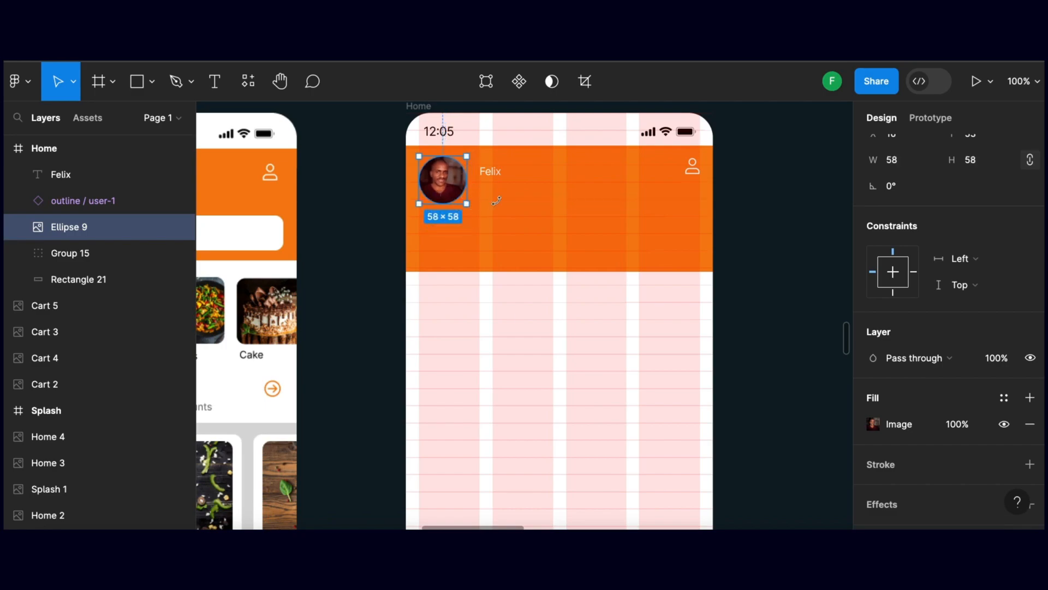
{"action": "left_click", "coordinate": [375, 194]}
Shrink the user name text box to 78 × 14, duplicate it directly below, and change the copy's text to Nairobi
{"action": "left_click", "coordinate": [499, 180]}
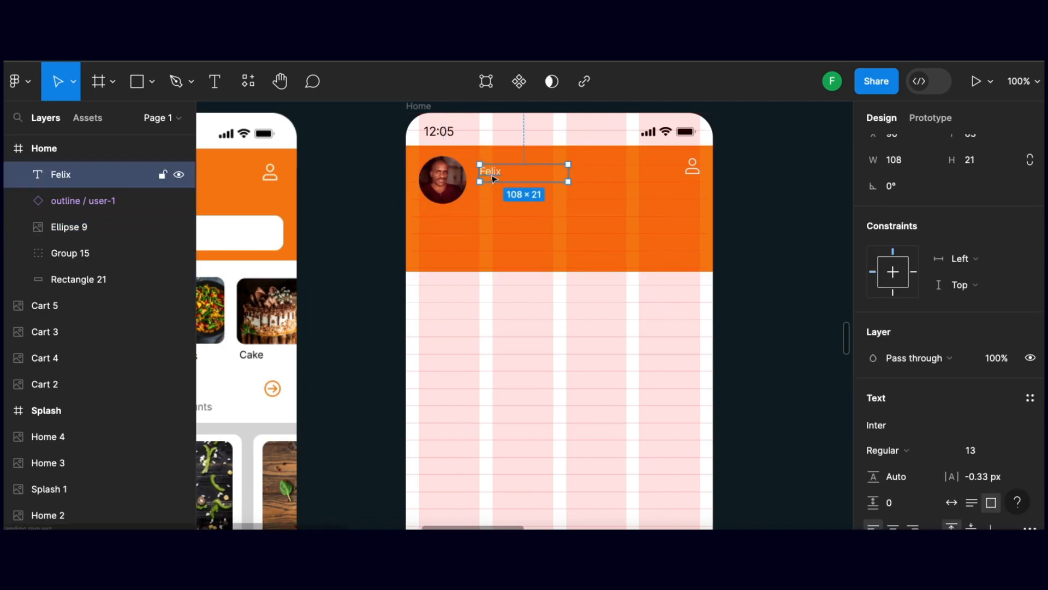
{"action": "mouse_move", "coordinate": [568, 182]}
{"action": "left_mouse_down"}
{"action": "mouse_move", "coordinate": [495, 177]}
{"action": "mouse_move", "coordinate": [496, 193]}
{"action": "left_mouse_up"}
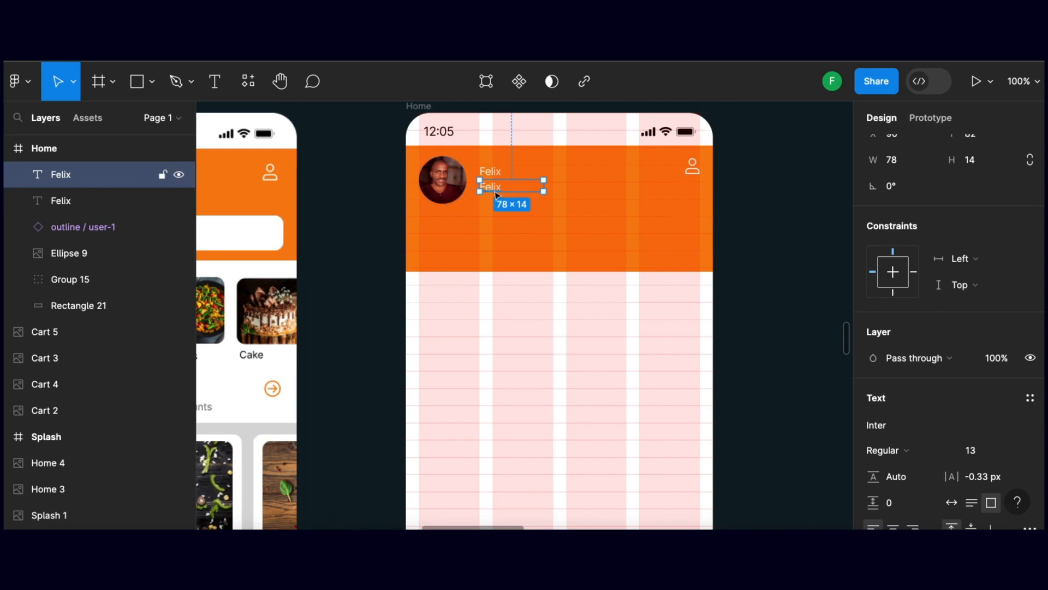
{"action": "double_click", "coordinate": [494, 189]}
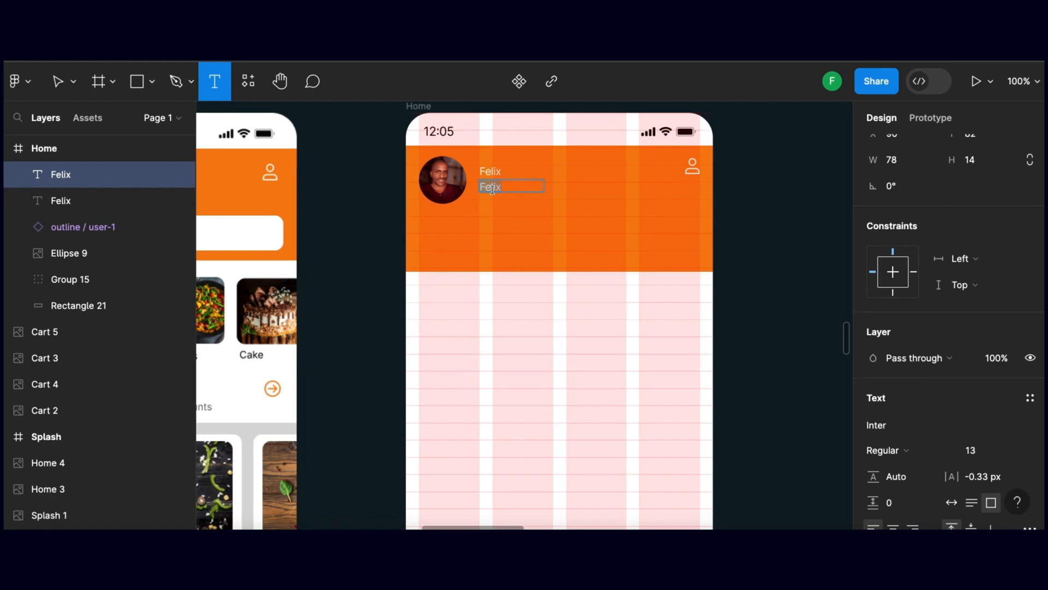
{"action": "type", "text": "Parklands"}
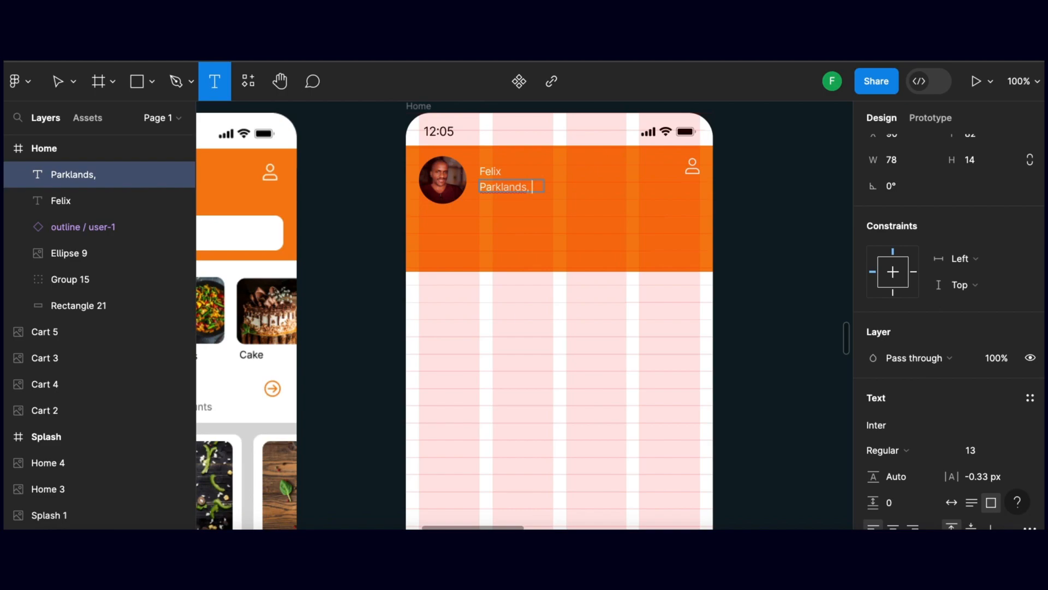
{"action": "key", "text": "BackSpace"}
{"action": "key", "text": "BackSpace"}
{"action": "key", "text": "BackSpace"}
{"action": "key", "text": "BackSpace"}
{"action": "key", "text": "BackSpace"}
{"action": "key", "text": "BackSpace"}
{"action": "key", "text": "BackSpace"}
{"action": "key", "text": "BackSpace"}
{"action": "key", "text": "BackSpace"}
{"action": "key", "text": "BackSpace"}
{"action": "type", "text": "Nairobi"}
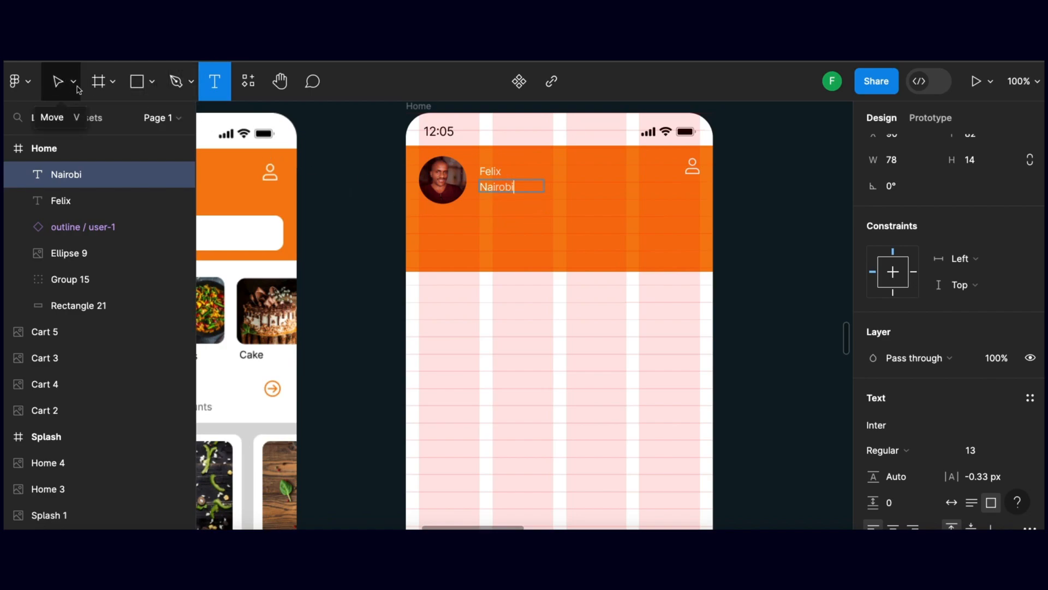
{"action": "left_click", "coordinate": [59, 82]}
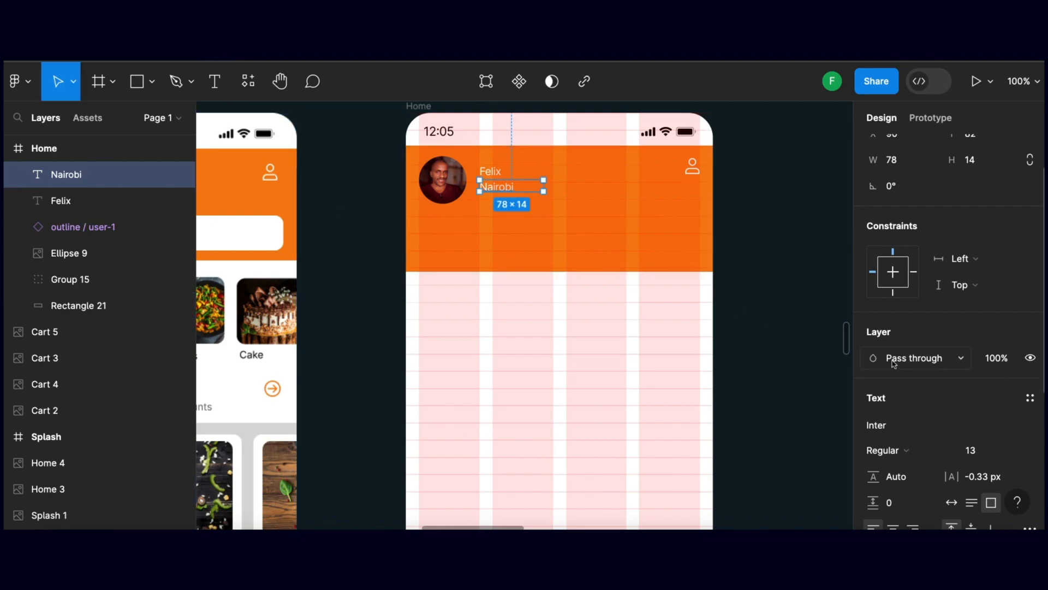
Recolour the Nairobi text black, 000000, and deselect it
{"action": "scroll", "coordinate": [903, 323], "scroll_direction": "down", "scroll_amount": 5}
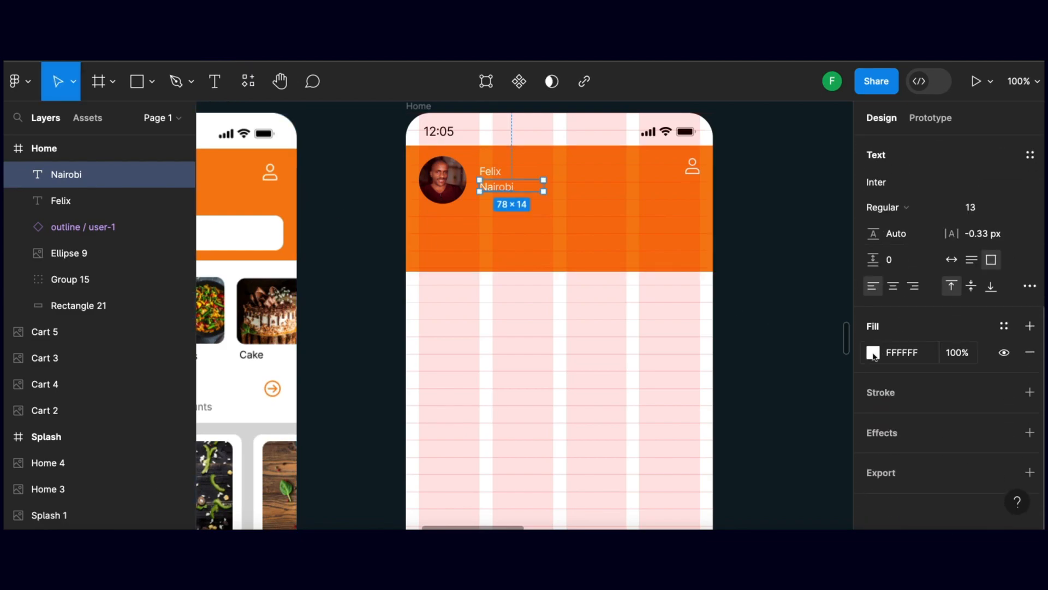
{"action": "left_click", "coordinate": [872, 354]}
{"action": "left_click", "coordinate": [715, 502]}
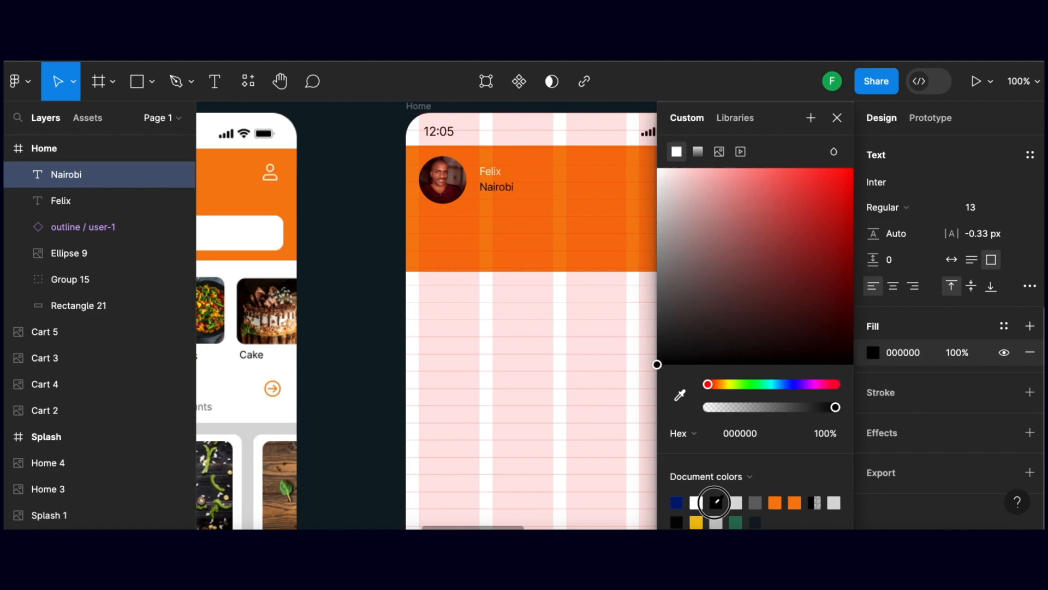
{"action": "left_click", "coordinate": [381, 241]}
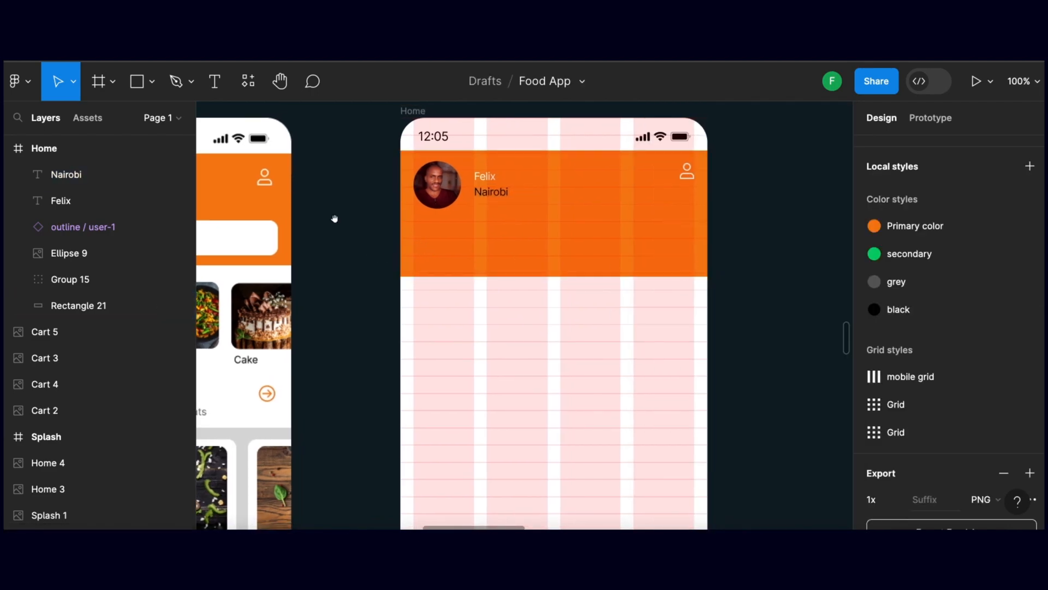
Check the reference header's location line and copy the outline / chevron-small-down icon from the Icons frame
{"action": "left_click_drag", "start_coordinate": [335, 218], "coordinate": [512, 223]}
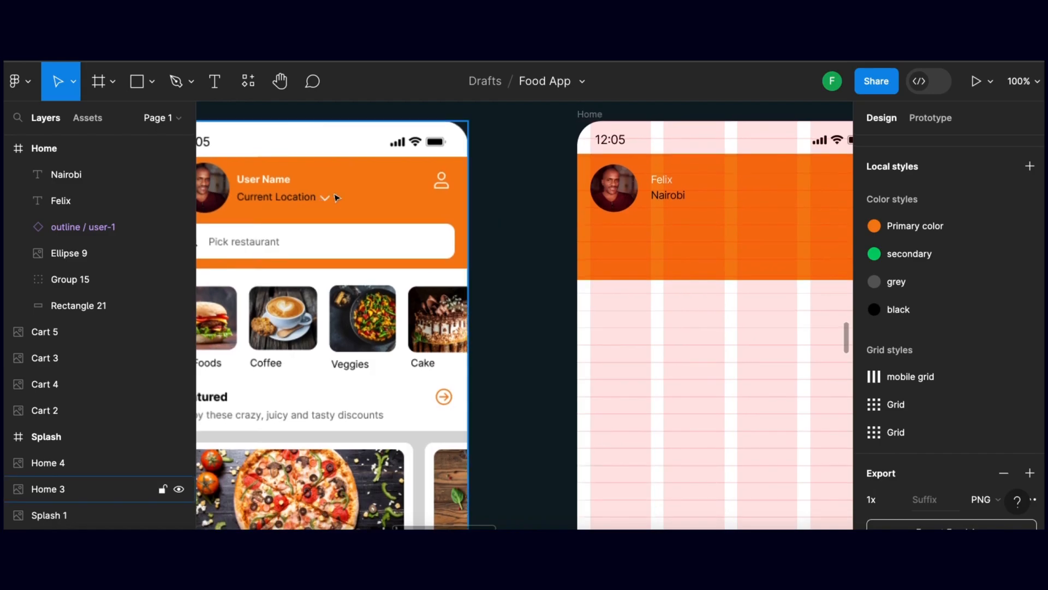
{"action": "left_click_drag", "start_coordinate": [610, 263], "coordinate": [353, 253]}
{"action": "left_click_drag", "start_coordinate": [743, 255], "coordinate": [514, 287]}
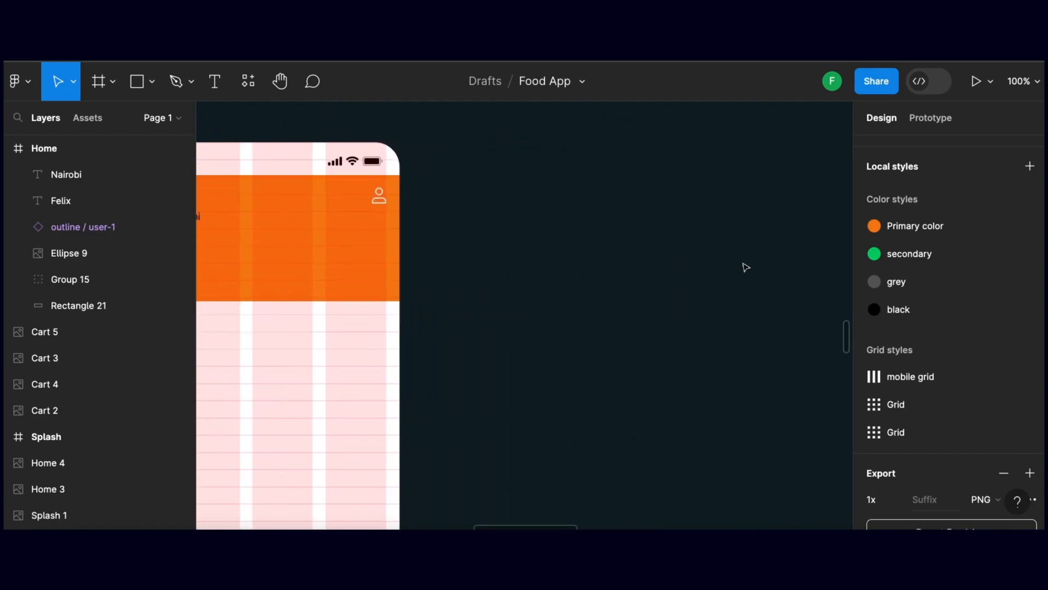
{"action": "left_click_drag", "start_coordinate": [751, 263], "coordinate": [448, 273]}
{"action": "left_click_drag", "start_coordinate": [716, 261], "coordinate": [467, 238]}
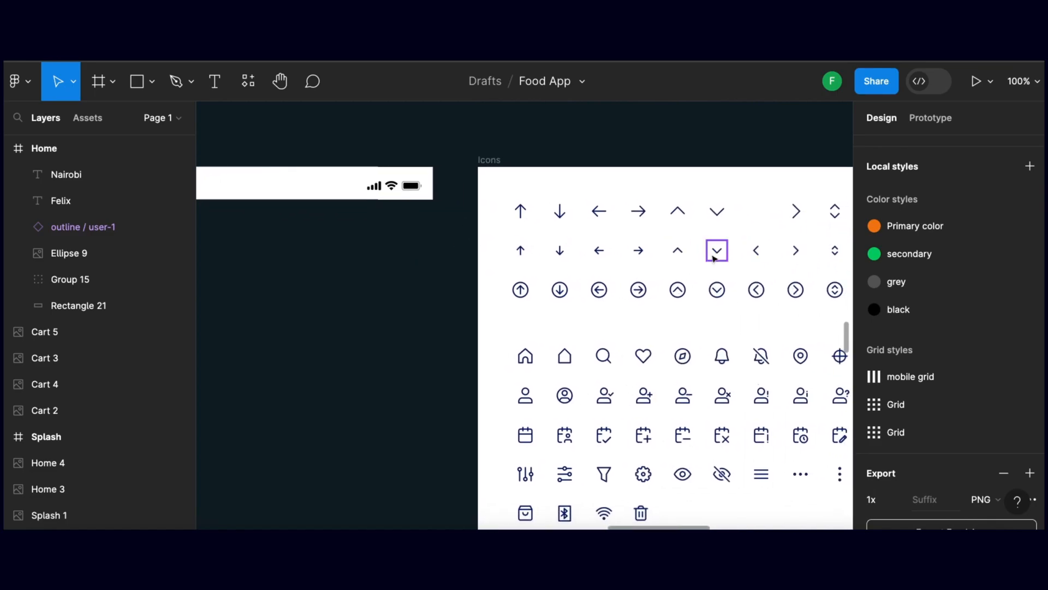
{"action": "left_click", "coordinate": [715, 255]}
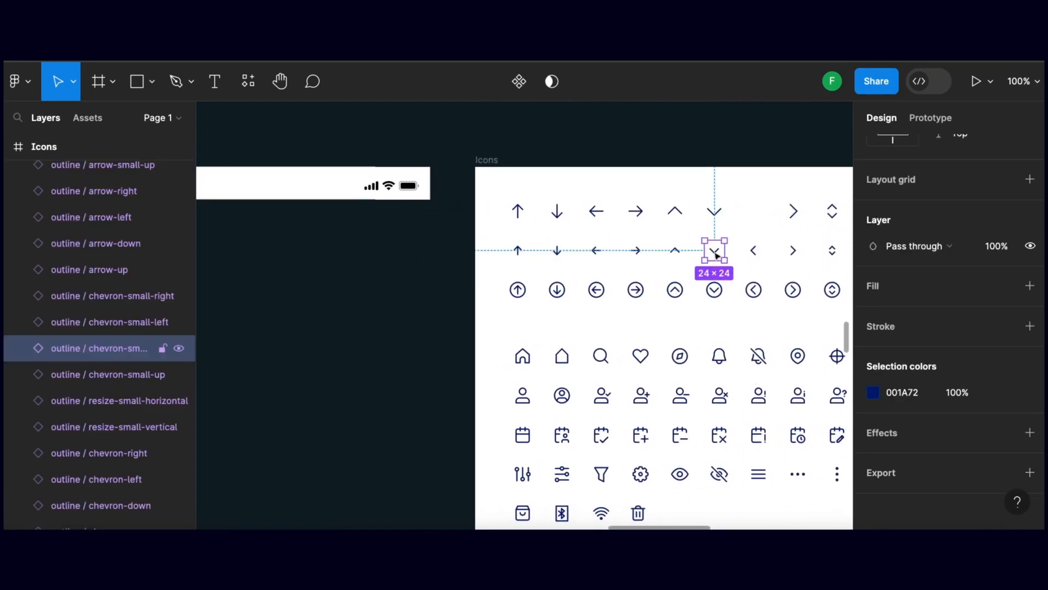
{"action": "scroll", "coordinate": [714, 251], "scroll_direction": "left", "scroll_amount": 1}
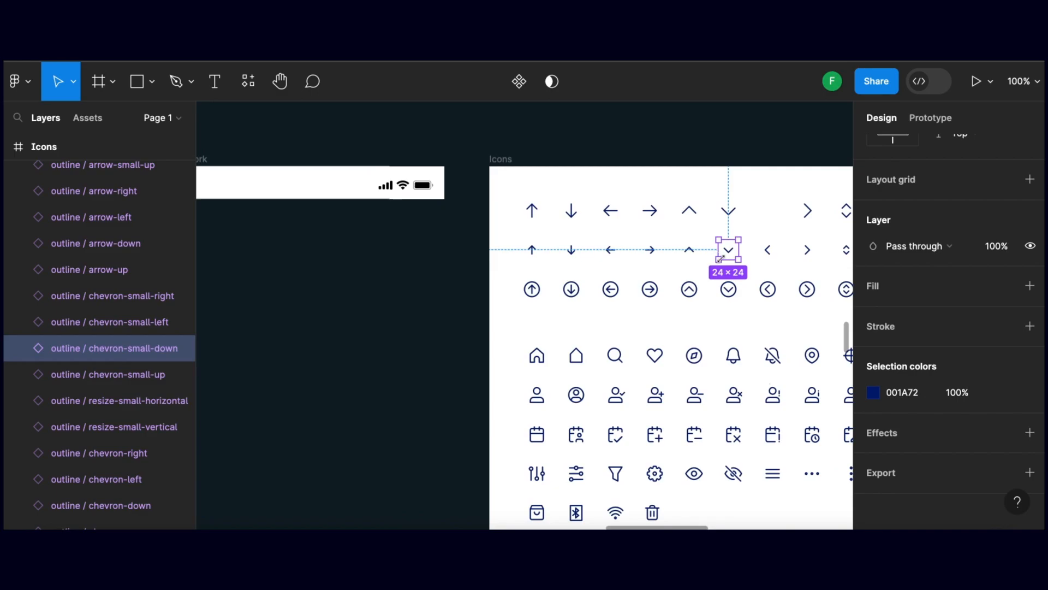
{"action": "scroll", "coordinate": [720, 257], "scroll_direction": "down", "scroll_amount": 1}
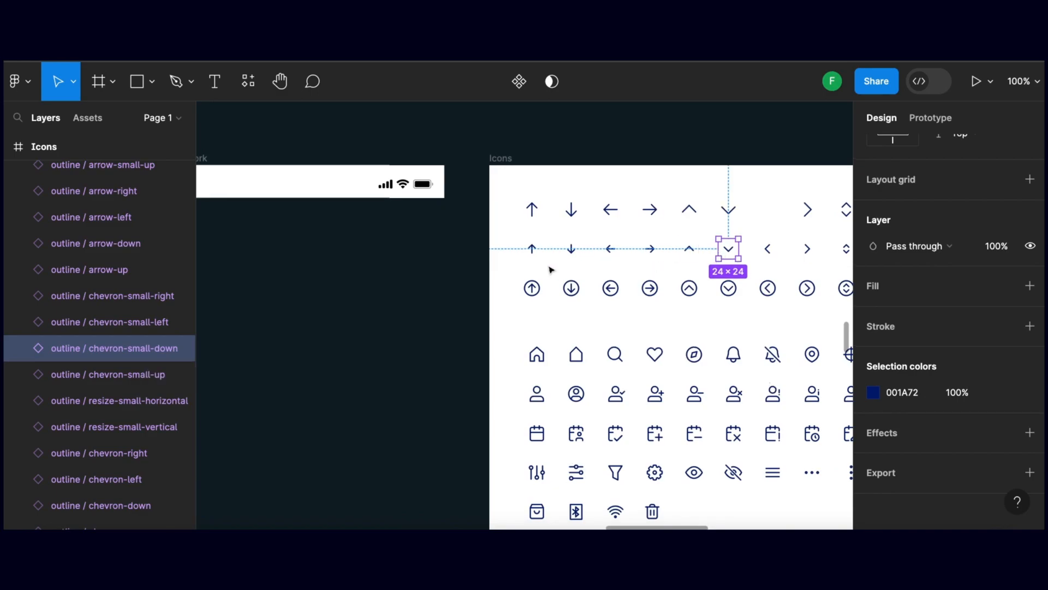
Paste the chevron-small-down icon into the Home frame and place it directly after the Nairobi text
{"action": "scroll", "coordinate": [375, 244], "scroll_direction": "left", "scroll_amount": 10}
{"action": "scroll", "coordinate": [471, 238], "scroll_direction": "left", "scroll_amount": 10}
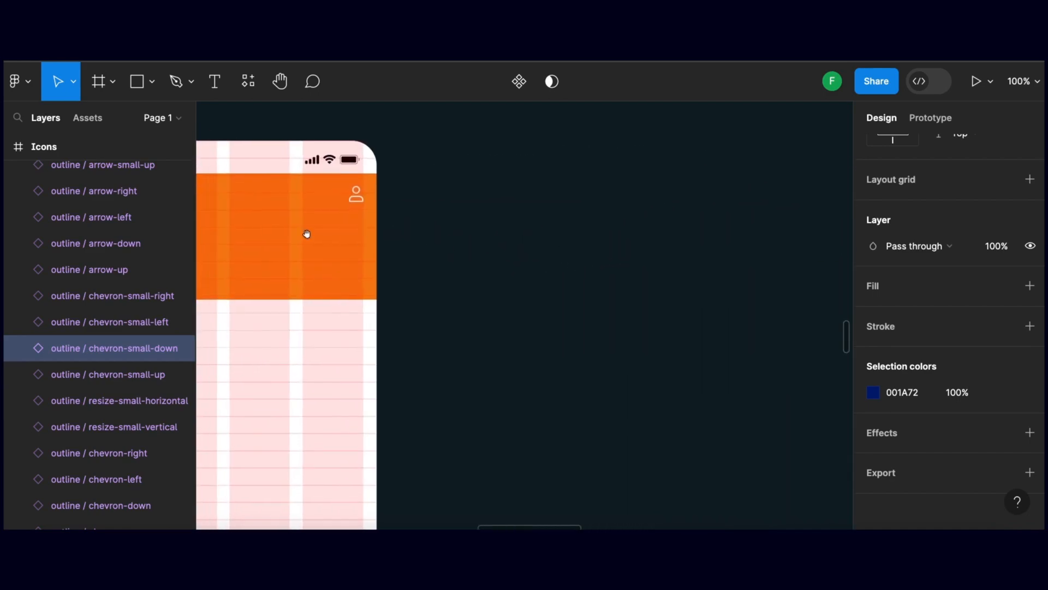
{"action": "scroll", "coordinate": [377, 231], "scroll_direction": "left", "scroll_amount": 1}
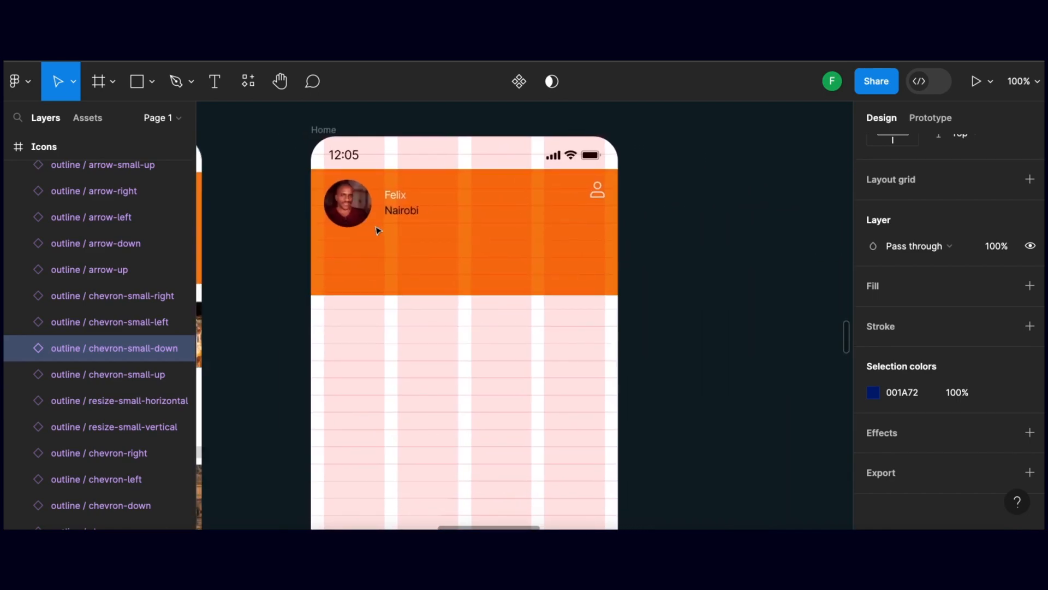
{"action": "key", "text": "ctrl+v"}
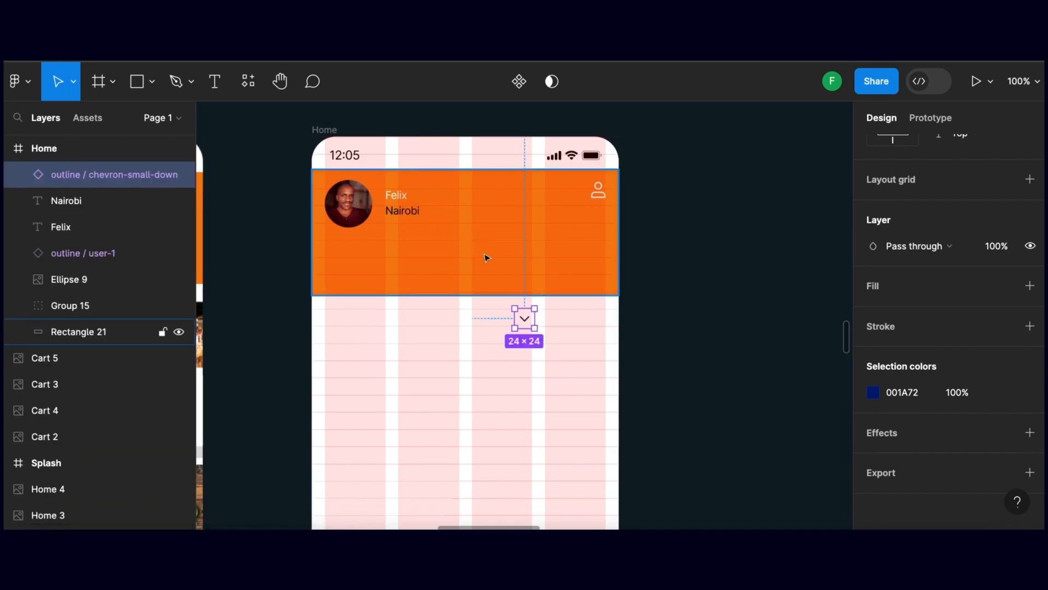
{"action": "scroll", "coordinate": [524, 315], "scroll_direction": "right", "scroll_amount": 1}
{"action": "left_click_drag", "start_coordinate": [524, 316], "coordinate": [433, 215]}
{"action": "scroll", "coordinate": [524, 252], "scroll_direction": "up", "scroll_amount": 1}
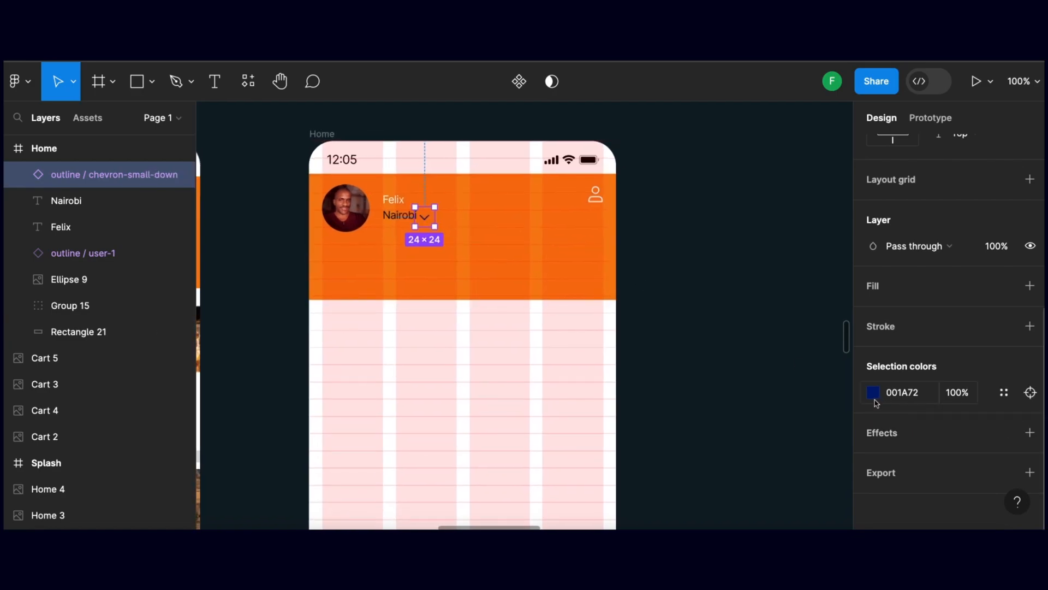
Recolour the chevron icon beside Nairobi white, FFFFFF, and deselect it
{"action": "left_click", "coordinate": [873, 392]}
{"action": "left_click", "coordinate": [716, 502]}
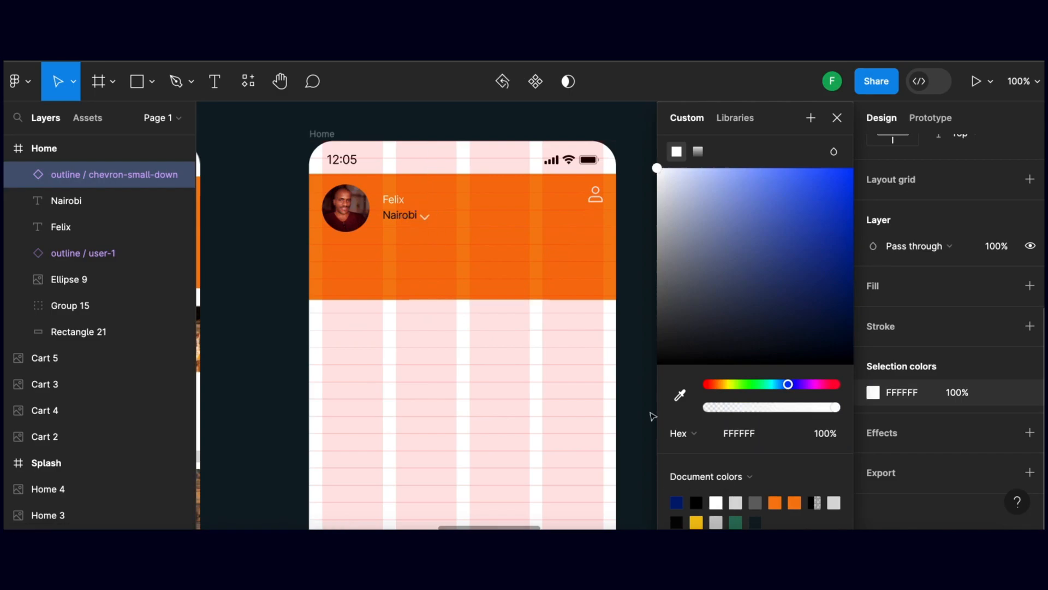
{"action": "scroll", "coordinate": [292, 277], "scroll_direction": "down", "scroll_amount": 1}
{"action": "left_click", "coordinate": [296, 273]}
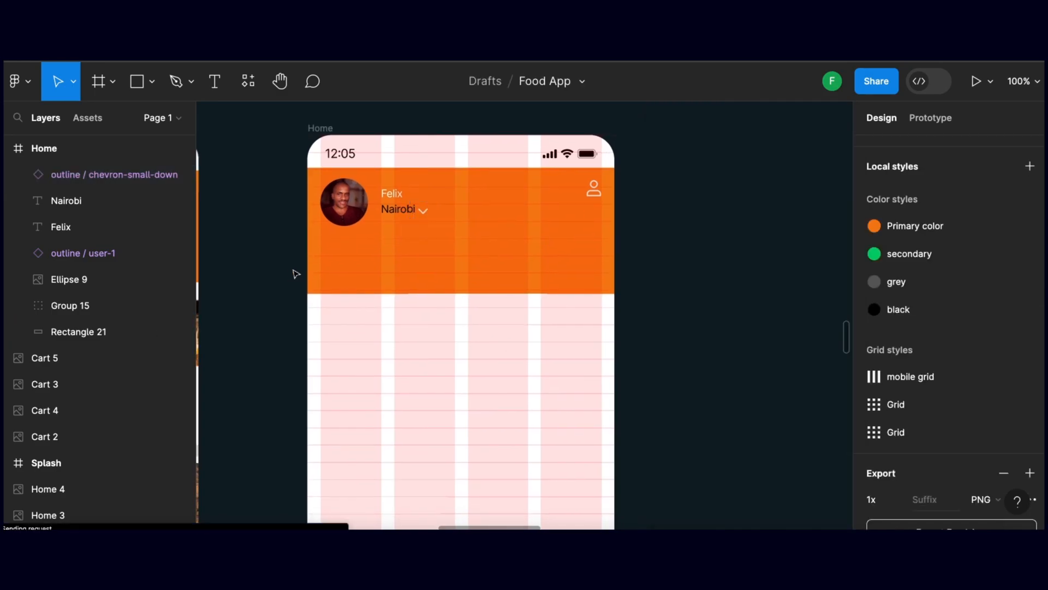
Nudge the chevron icon up slightly so it lines up with the Nairobi text
{"action": "scroll", "coordinate": [295, 273], "scroll_direction": "down", "scroll_amount": 1}
{"action": "left_click", "coordinate": [424, 200]}
{"action": "scroll", "coordinate": [423, 200], "scroll_direction": "left", "scroll_amount": 1}
{"action": "key", "text": "Up"}
{"action": "key", "text": "Up"}
{"action": "key", "text": "Up"}
{"action": "scroll", "coordinate": [424, 200], "scroll_direction": "down", "scroll_amount": 1}
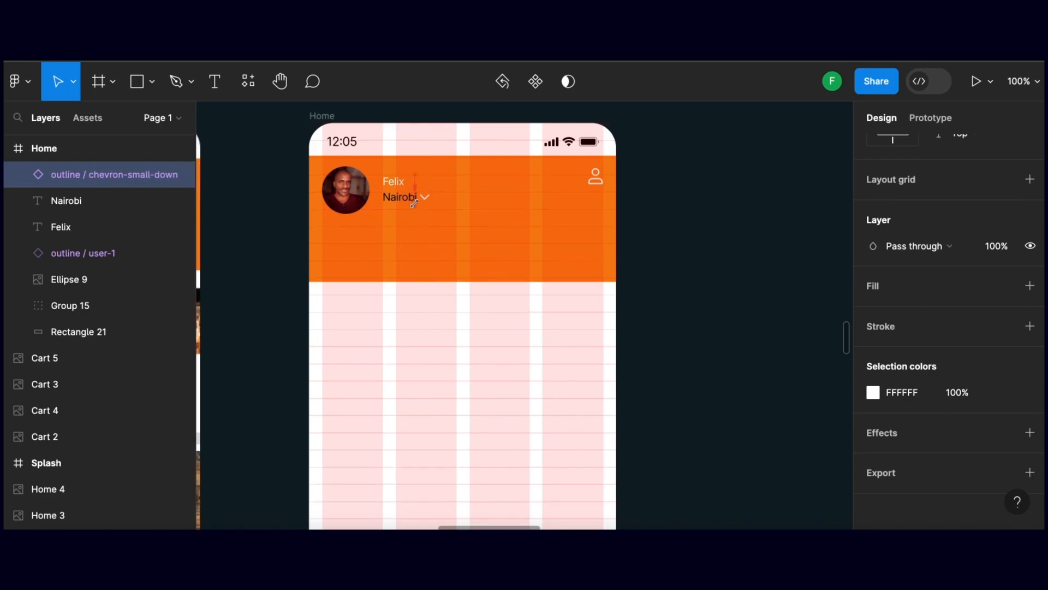
{"action": "left_click", "coordinate": [295, 238]}
Draw a 342 × 43 rectangle below the profile photo in the orange header, spanning all four grid columns
{"action": "scroll", "coordinate": [293, 229], "scroll_direction": "down", "scroll_amount": 1}
{"action": "scroll", "coordinate": [299, 234], "scroll_direction": "left", "scroll_amount": 1}
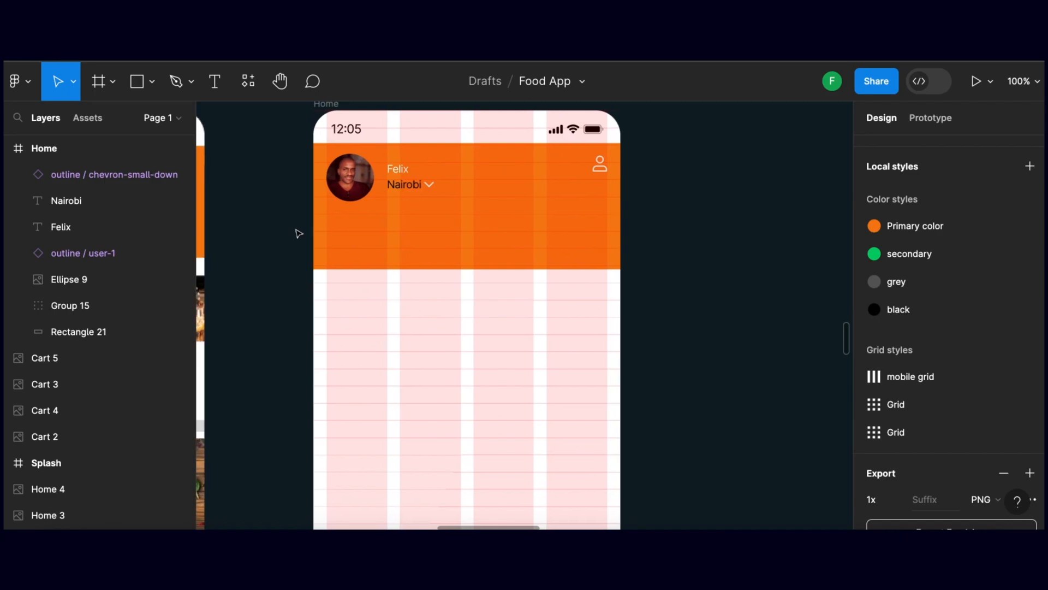
{"action": "scroll", "coordinate": [298, 232], "scroll_direction": "down", "scroll_amount": 1}
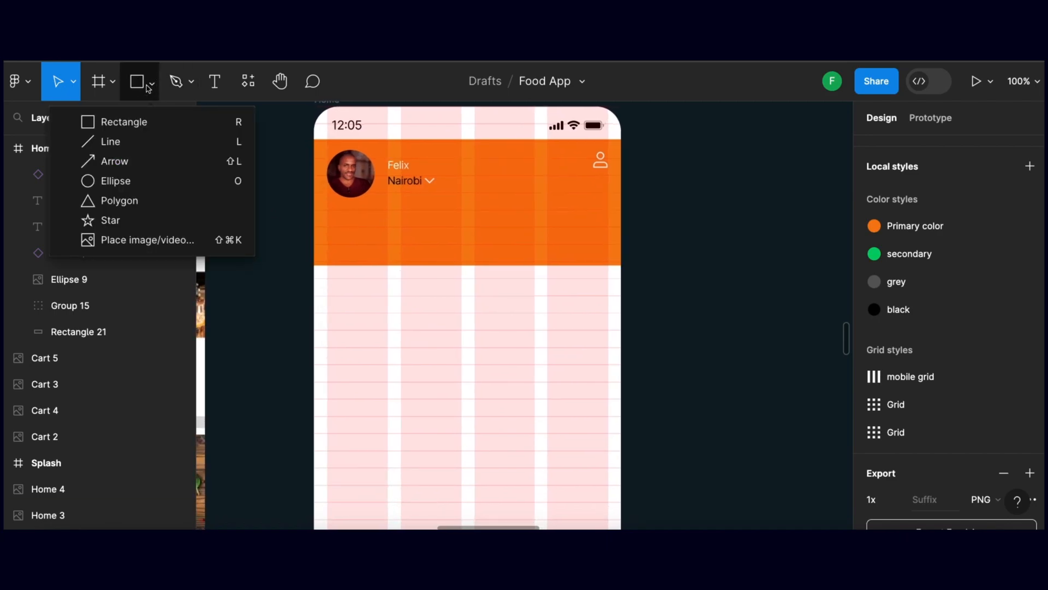
{"action": "left_click", "coordinate": [143, 122]}
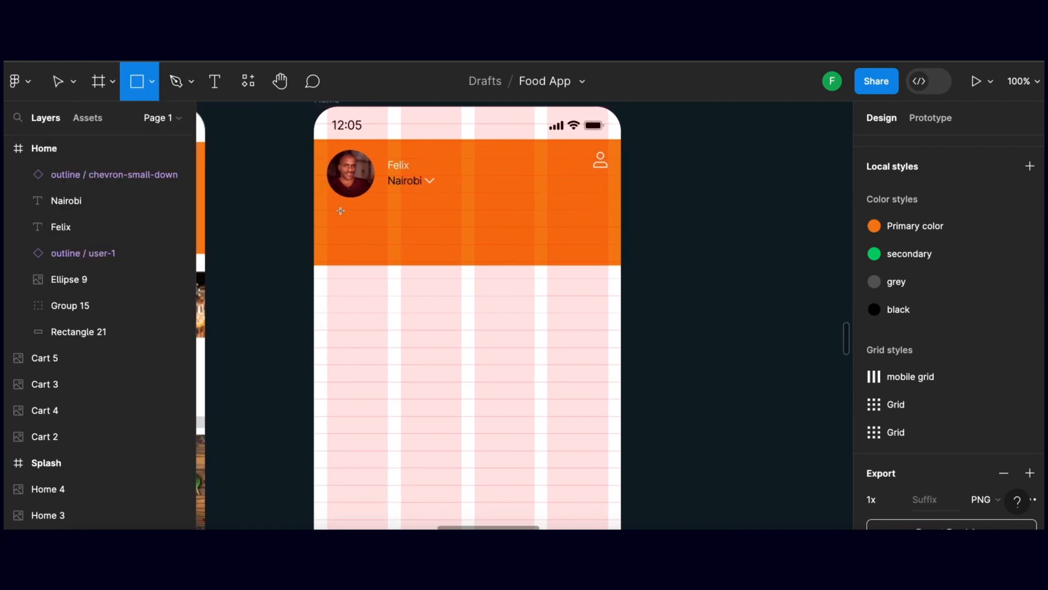
{"action": "left_click_drag", "start_coordinate": [327, 209], "coordinate": [608, 245]}
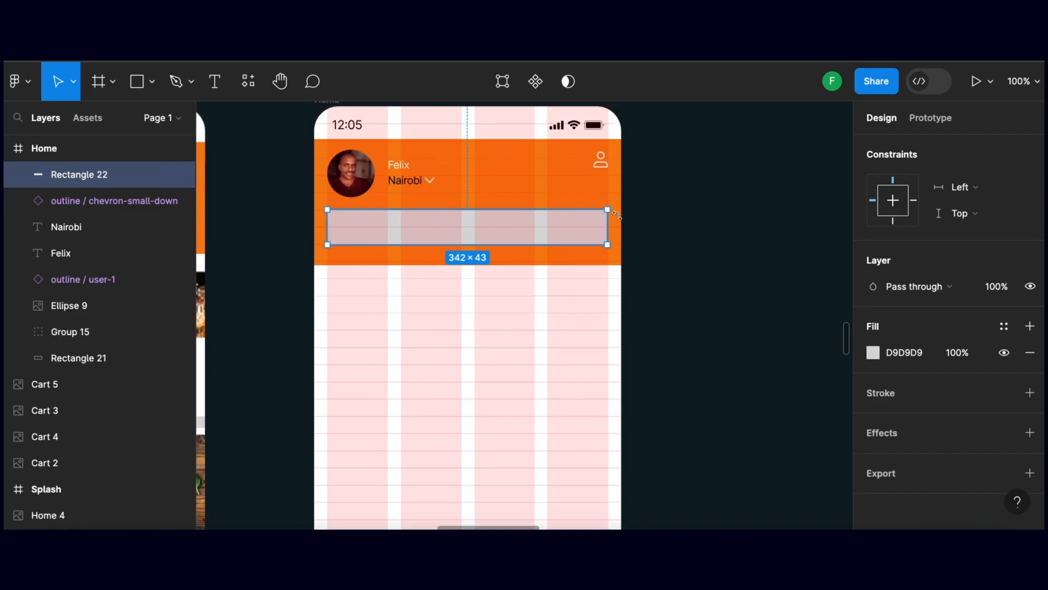
Set the search box rectangle's corner radius to 10 and deselect it
{"action": "scroll", "coordinate": [974, 269], "scroll_direction": "up", "scroll_amount": 3}
{"action": "left_click", "coordinate": [972, 243]}
{"action": "key", "text": "Return"}
{"action": "left_click", "coordinate": [720, 243]}
Fill the header's search box rectangle white while the layout grids are hidden, and turn the grids back on
{"action": "left_click_drag", "start_coordinate": [679, 244], "coordinate": [788, 261]}
{"action": "left_click_drag", "start_coordinate": [529, 246], "coordinate": [621, 260]}
{"action": "left_click_drag", "start_coordinate": [739, 259], "coordinate": [644, 254]}
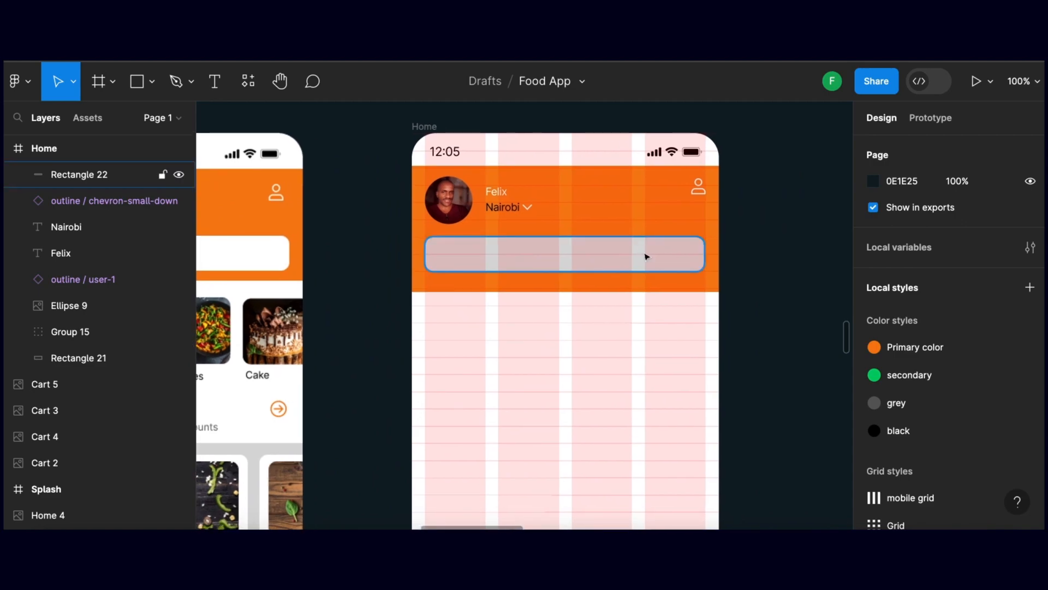
{"action": "key", "text": "shift+g"}
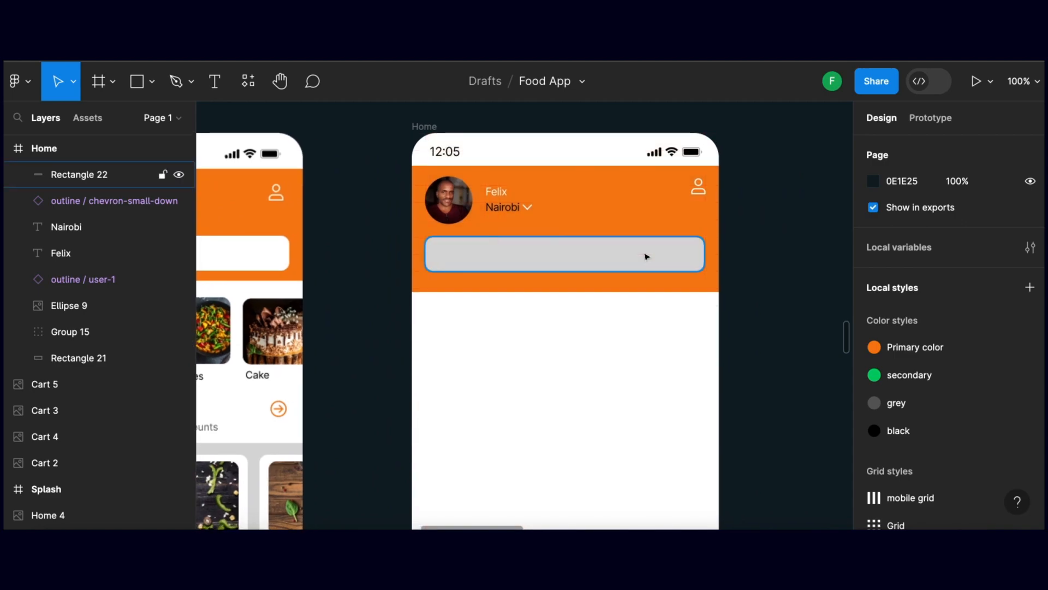
{"action": "left_click", "coordinate": [646, 256]}
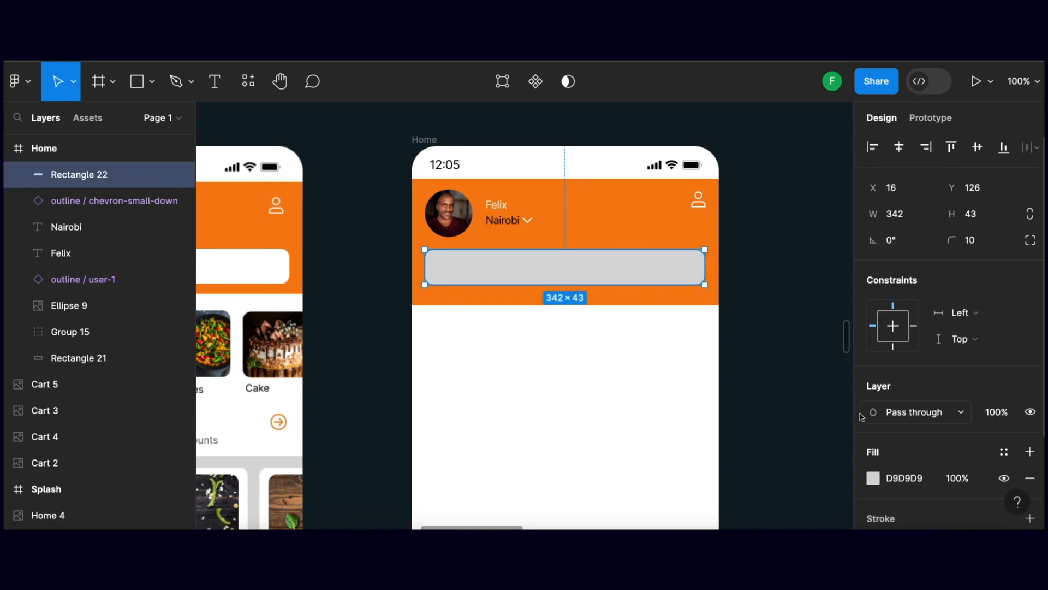
{"action": "left_click", "coordinate": [872, 478]}
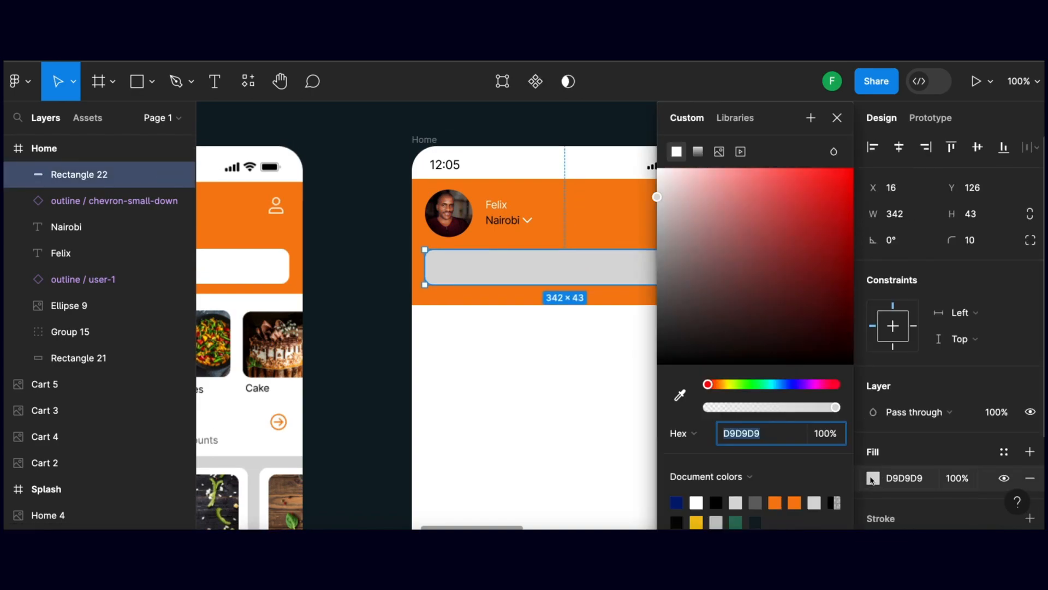
{"action": "left_click", "coordinate": [696, 502]}
{"action": "left_click", "coordinate": [375, 365]}
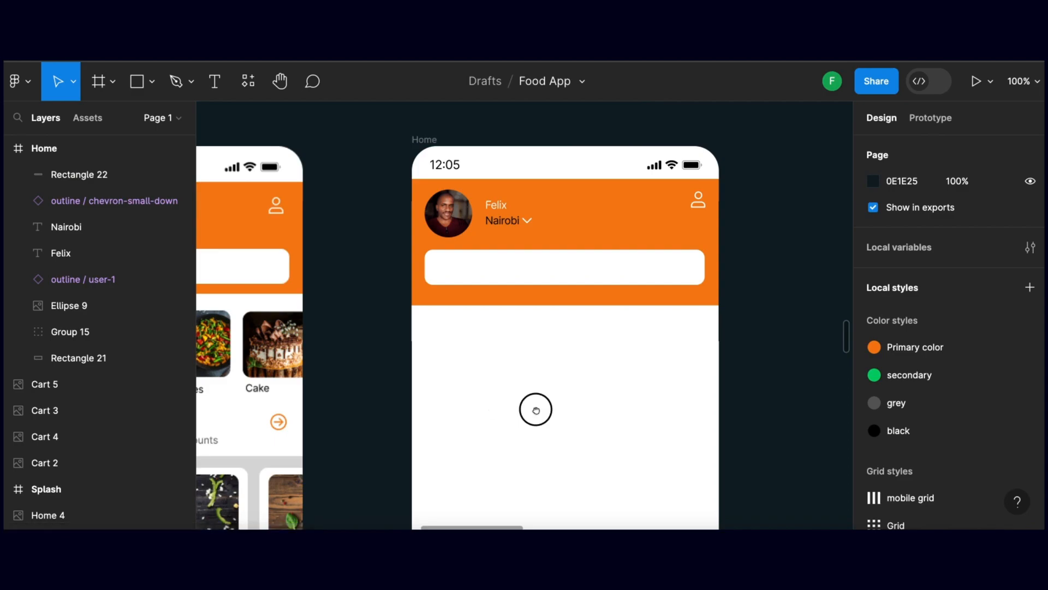
{"action": "left_click_drag", "start_coordinate": [536, 407], "coordinate": [479, 397]}
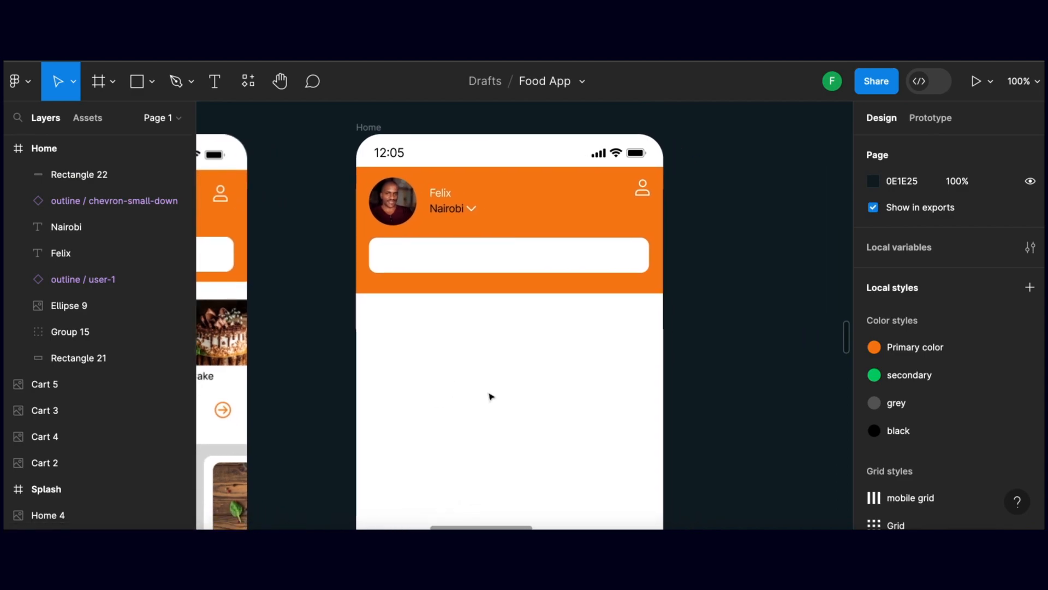
{"action": "key", "text": "shift+g"}
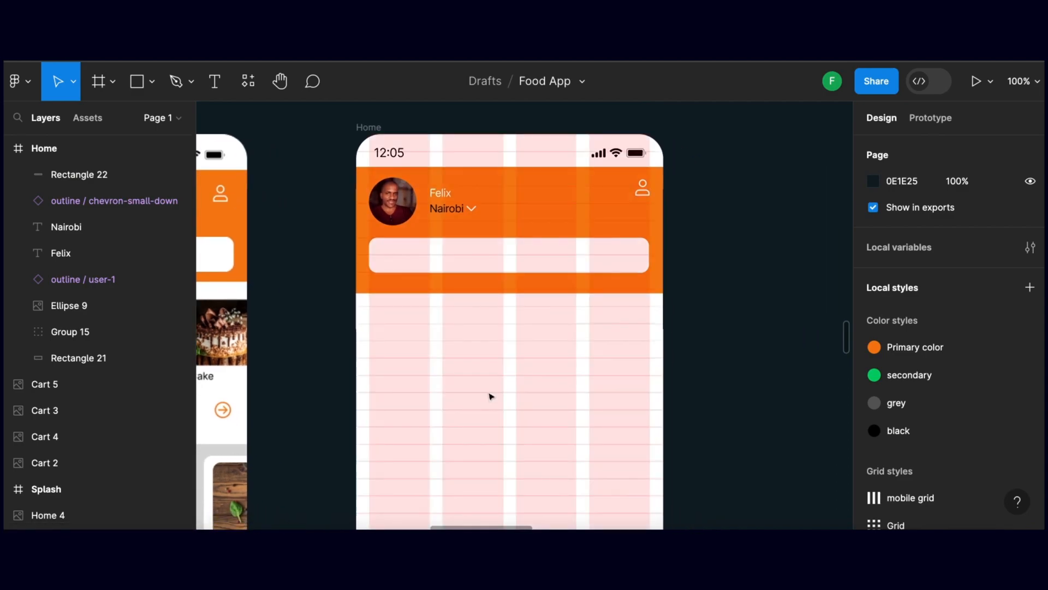
Copy the search icon from the Icons frame into the start of the Home header's search box at 16 × 17
{"action": "left_click_drag", "start_coordinate": [710, 346], "coordinate": [694, 326]}
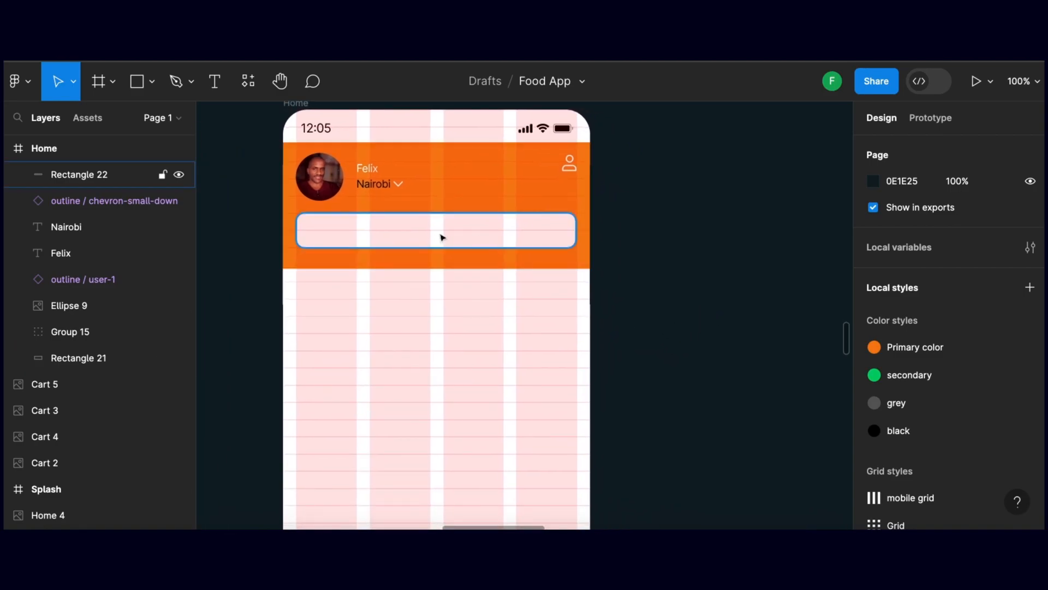
{"action": "left_click_drag", "start_coordinate": [344, 237], "coordinate": [463, 241]}
{"action": "scroll", "coordinate": [463, 240], "scroll_direction": "left", "scroll_amount": 5}
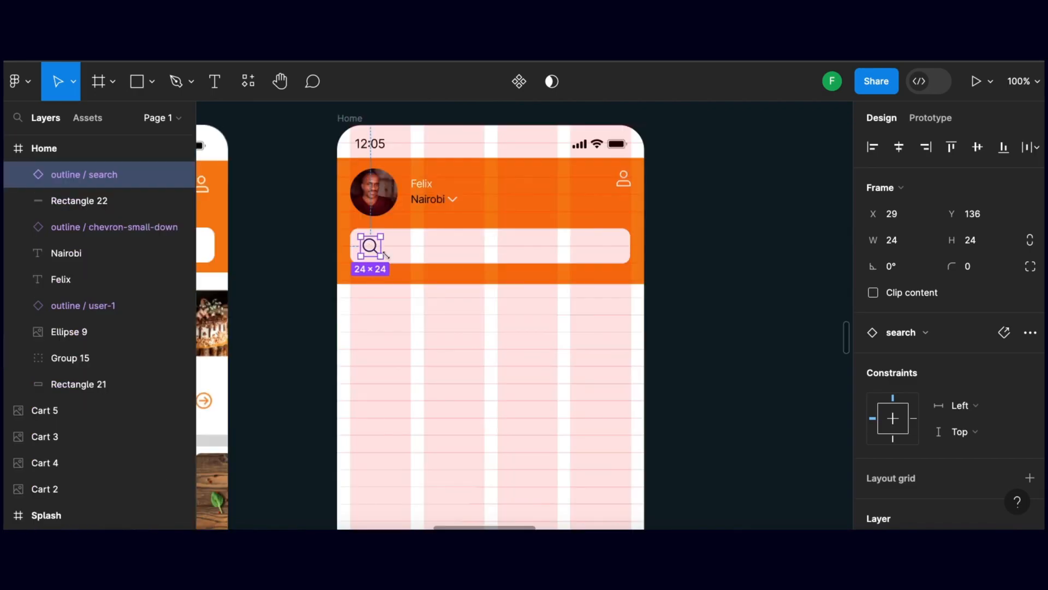
{"action": "left_click_drag", "start_coordinate": [382, 259], "coordinate": [374, 251]}
{"action": "left_click", "coordinate": [304, 257]}
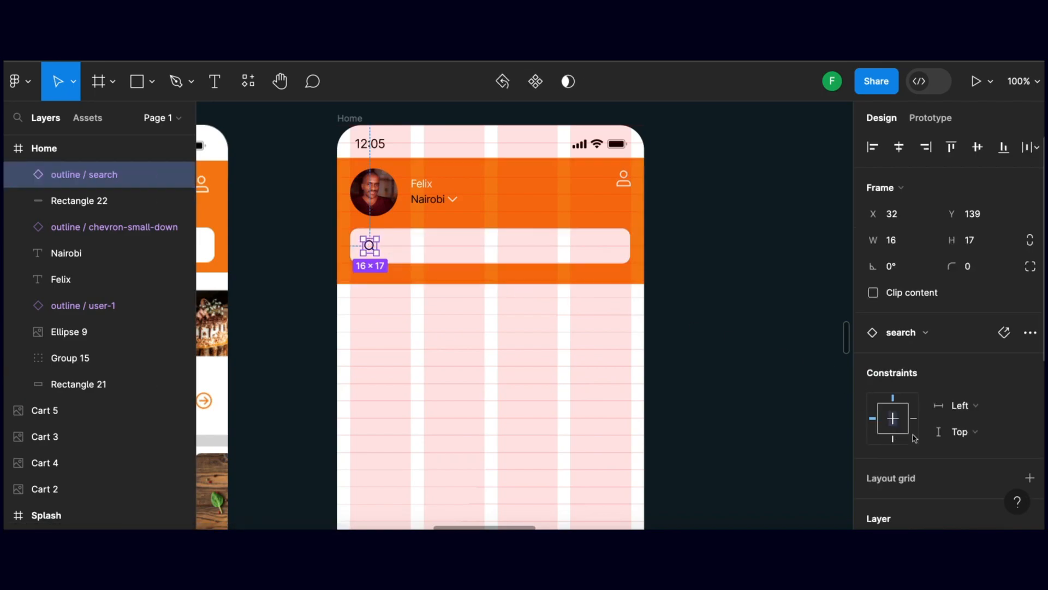
Change the search icon's color to black 000000 and deselect it
{"action": "scroll", "coordinate": [892, 431], "scroll_direction": "down", "scroll_amount": 5}
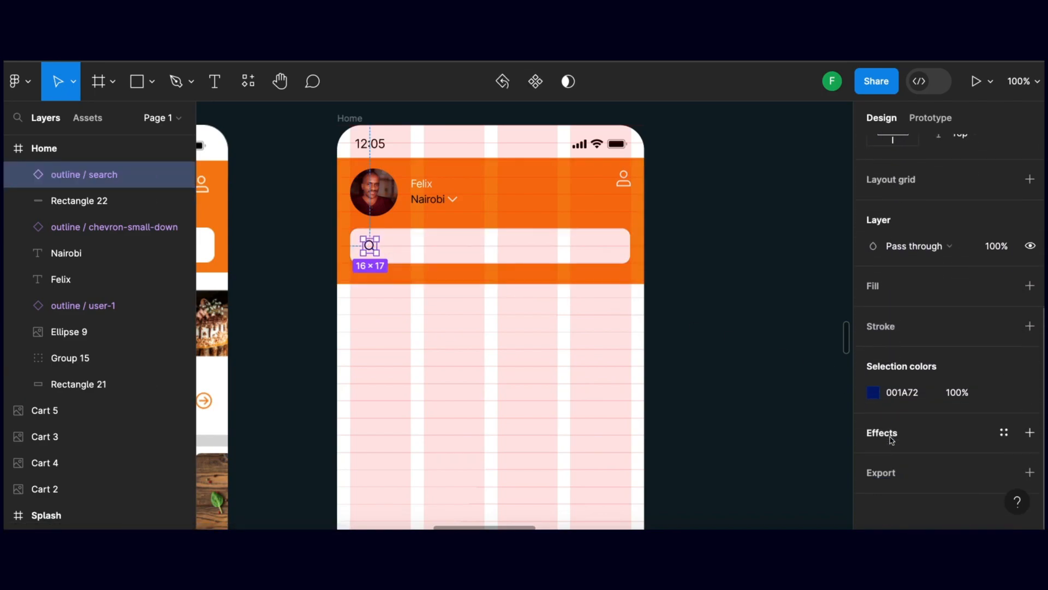
{"action": "left_click", "coordinate": [874, 393]}
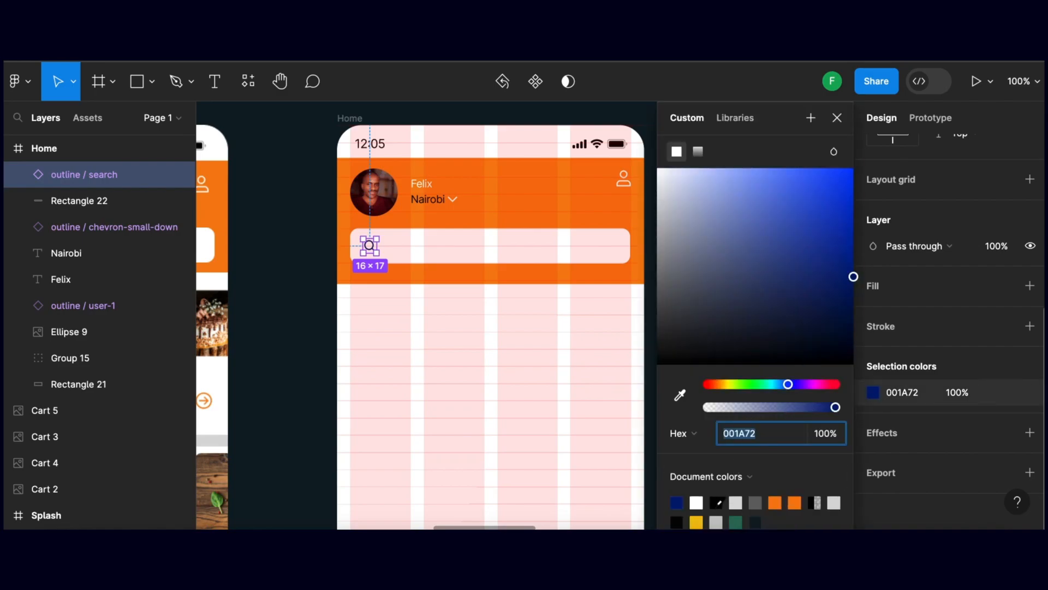
{"action": "type", "text": "000000"}
{"action": "key", "text": "Return"}
{"action": "left_click", "coordinate": [313, 317]}
{"action": "scroll", "coordinate": [438, 278], "scroll_direction": "down", "scroll_amount": 1}
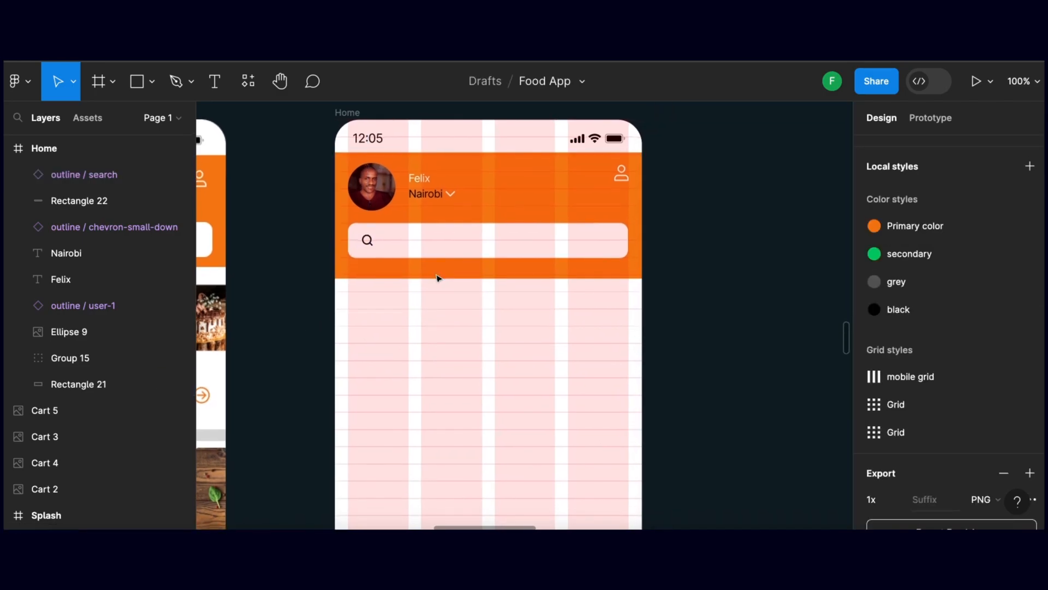
Add the placeholder text "Pick a Restaurant" beside the search icon in the header's search box
{"action": "scroll", "coordinate": [454, 291], "scroll_direction": "left", "scroll_amount": 2}
{"action": "scroll", "coordinate": [455, 290], "scroll_direction": "down", "scroll_amount": 1}
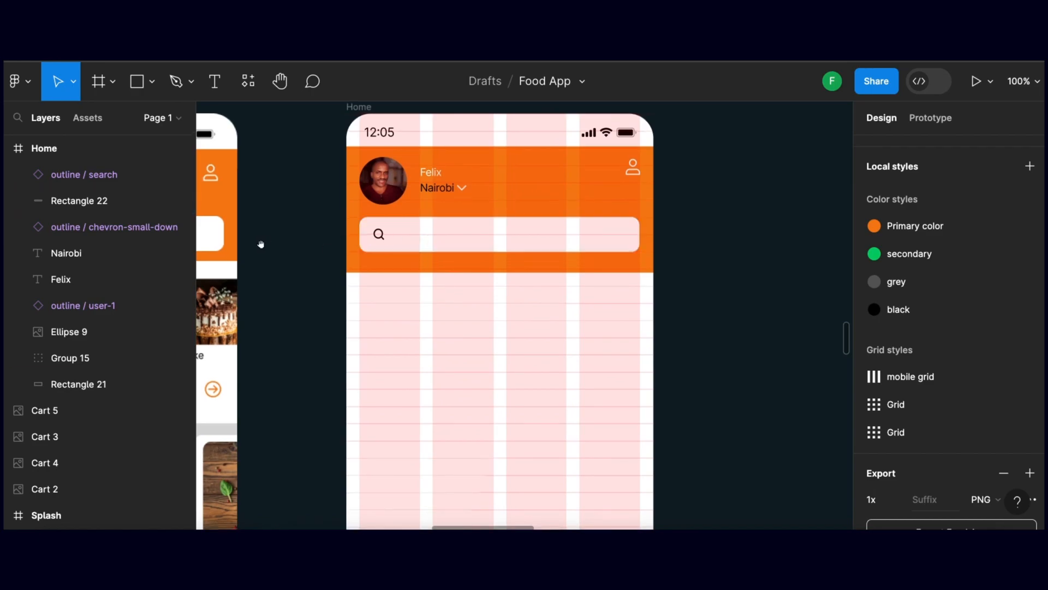
{"action": "left_click_drag", "start_coordinate": [262, 244], "coordinate": [451, 244]}
{"action": "left_click_drag", "start_coordinate": [223, 243], "coordinate": [330, 237]}
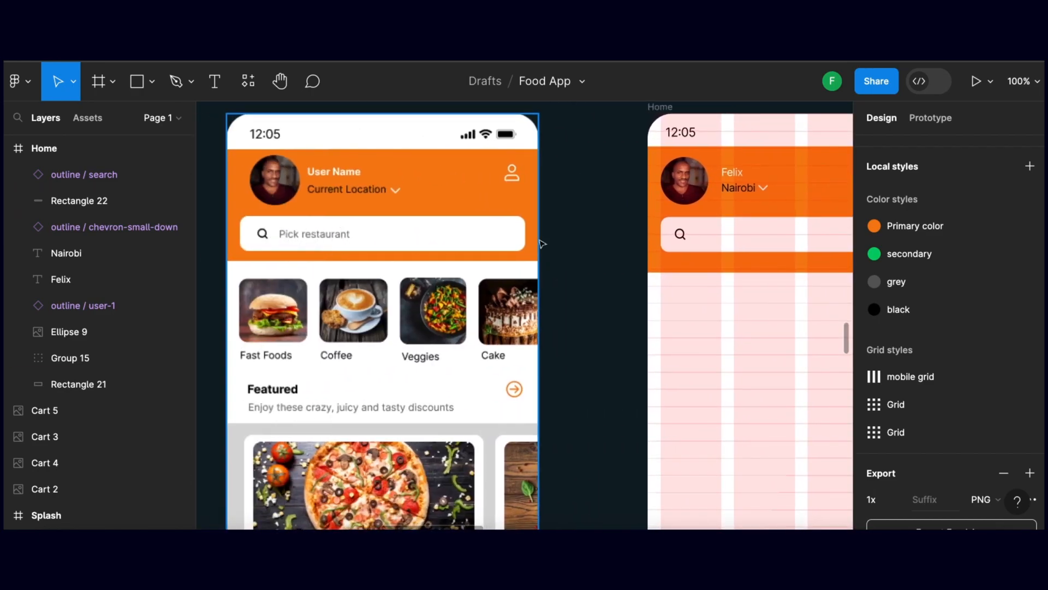
{"action": "scroll", "coordinate": [457, 246], "scroll_direction": "right", "scroll_amount": 5}
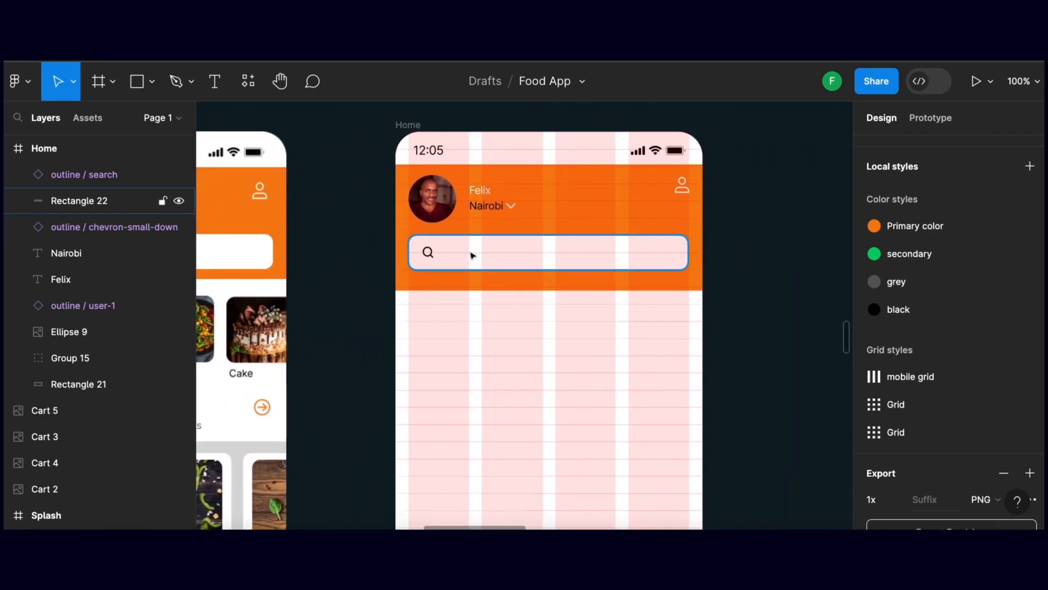
{"action": "key", "text": "t"}
{"action": "left_click_drag", "start_coordinate": [445, 246], "coordinate": [566, 265]}
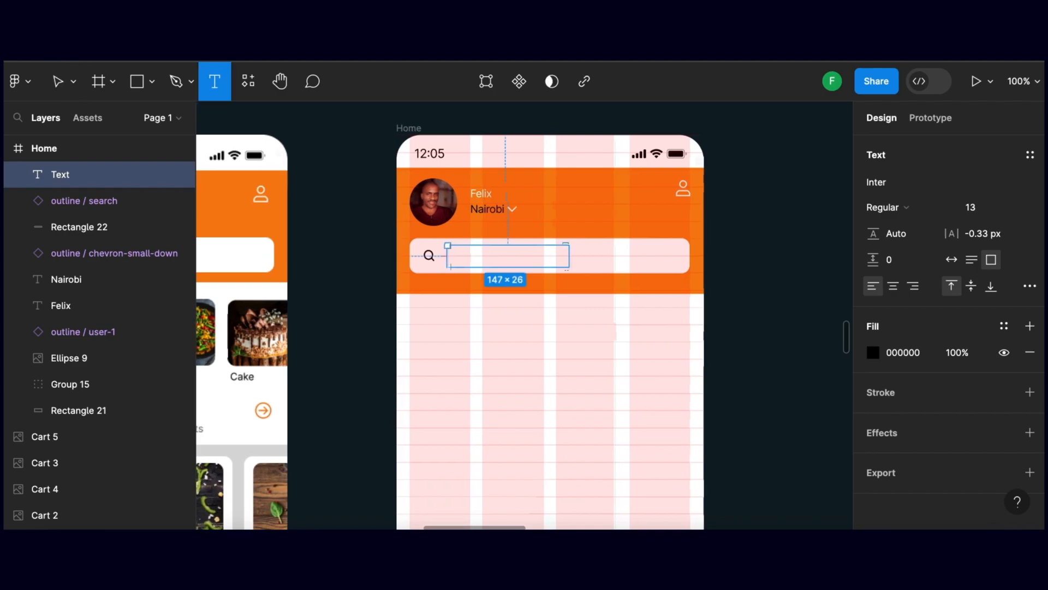
{"action": "left_click_drag", "start_coordinate": [563, 265], "coordinate": [563, 265]}
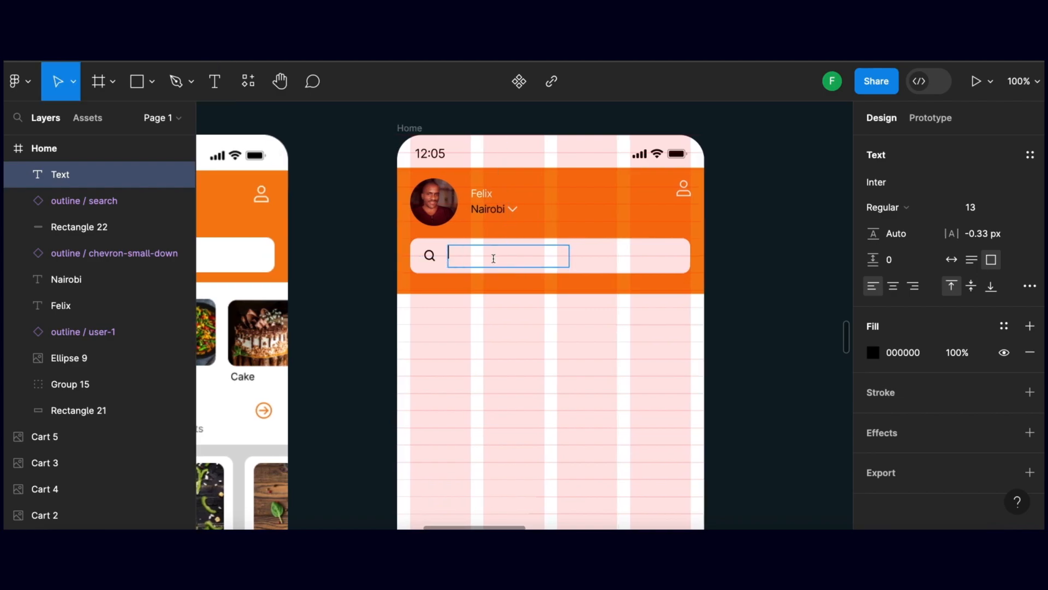
{"action": "type", "text": "Pi"}
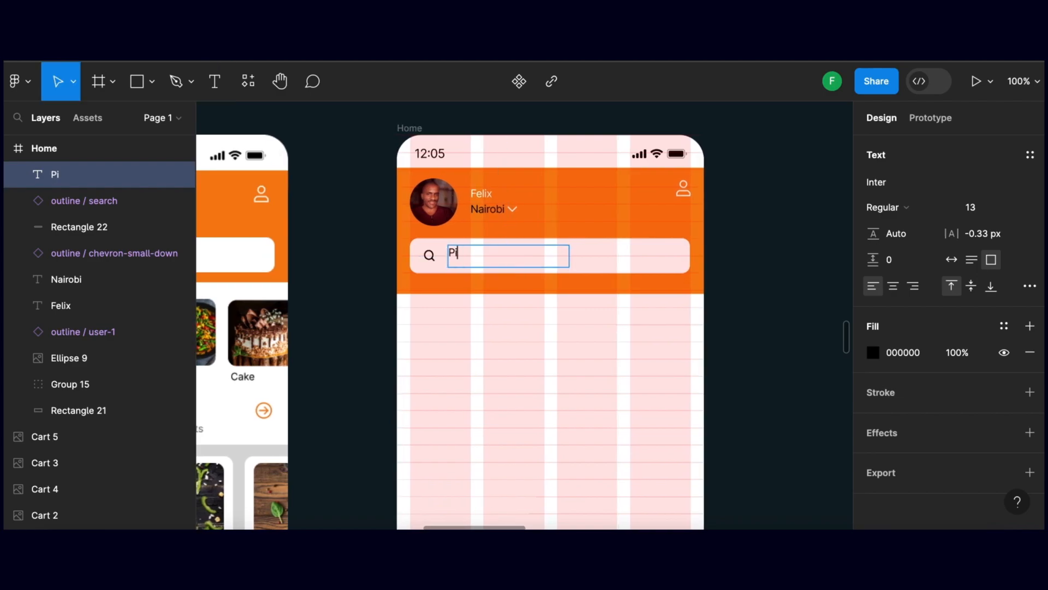
{"action": "type", "text": "ck a Resta"}
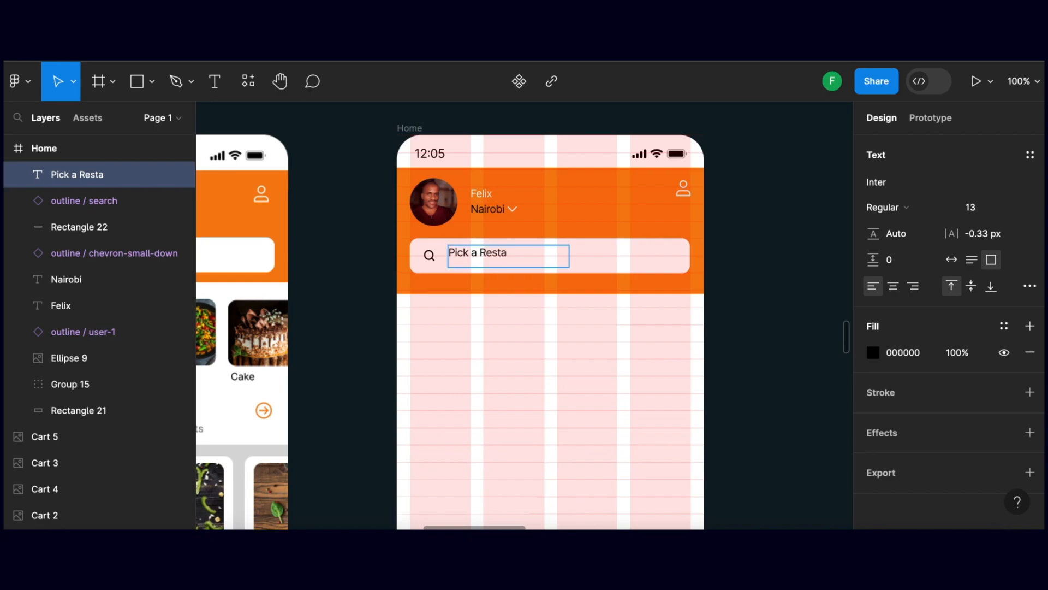
{"action": "type", "text": "urant"}
{"action": "scroll", "coordinate": [393, 253], "scroll_direction": "left", "scroll_amount": 1}
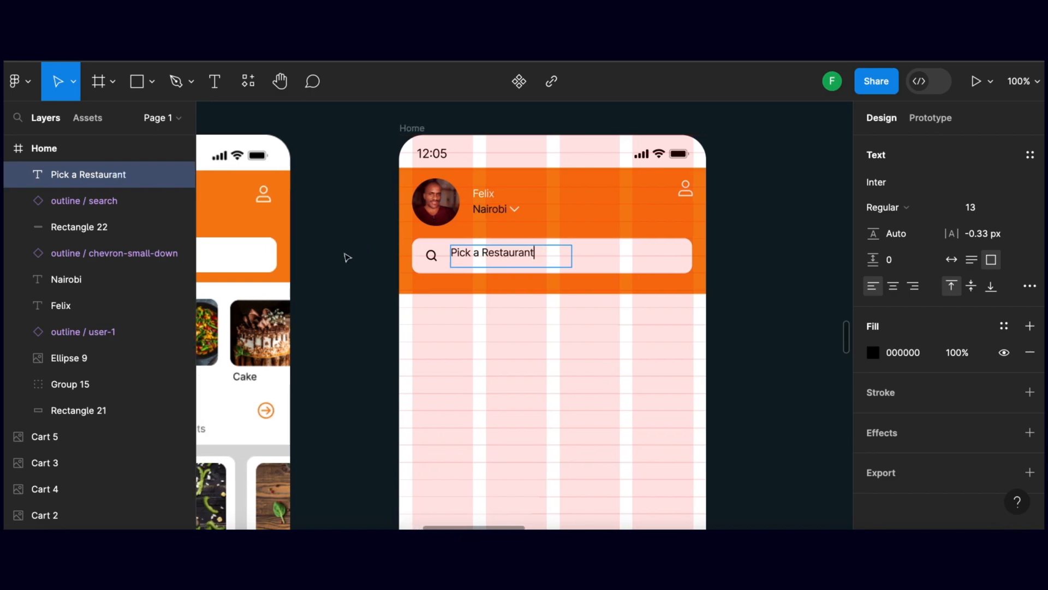
{"action": "key", "text": "Escape"}
{"action": "left_click", "coordinate": [362, 264]}
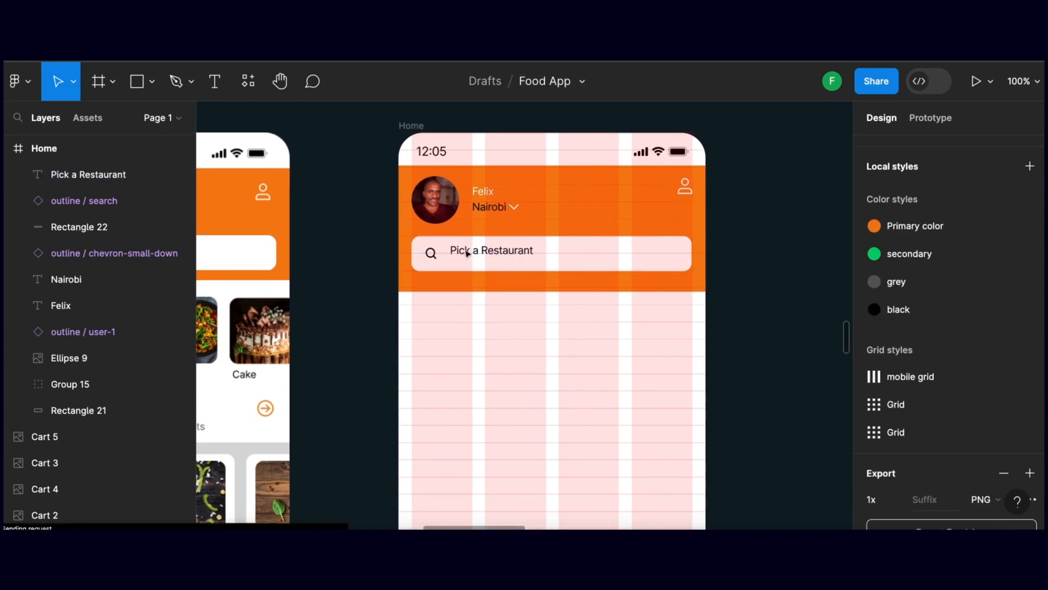
Shift the Pick a Restaurant text down to line up with the search icon and set its fill to 676868
{"action": "left_click", "coordinate": [468, 256]}
{"action": "left_click_drag", "start_coordinate": [469, 257], "coordinate": [470, 258]}
{"action": "scroll", "coordinate": [546, 328], "scroll_direction": "right", "scroll_amount": 3}
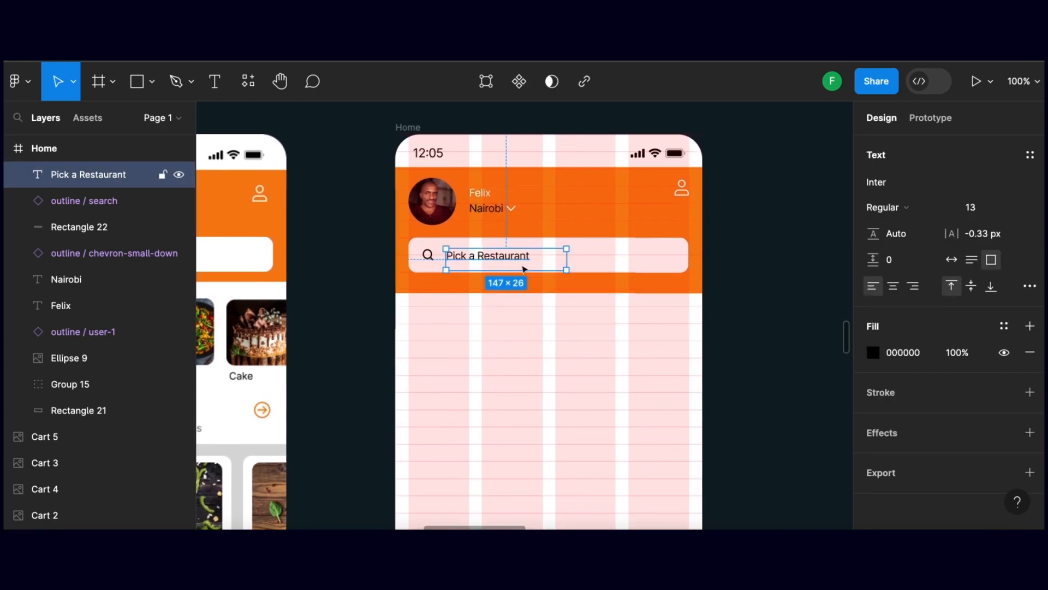
{"action": "left_click", "coordinate": [873, 354]}
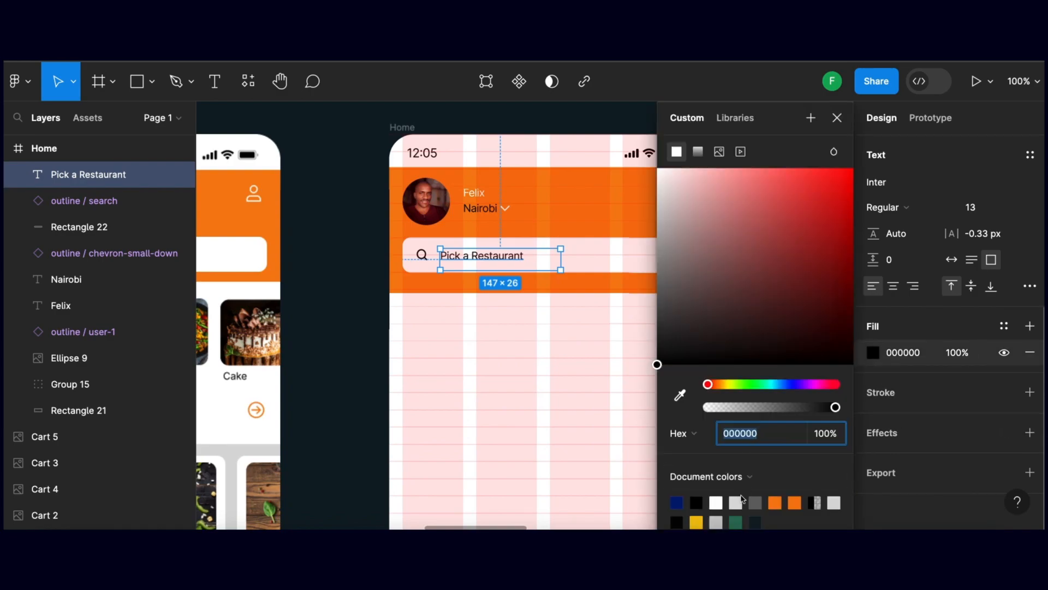
{"action": "type", "text": "676868"}
{"action": "key", "text": "Return"}
{"action": "left_click", "coordinate": [354, 326]}
{"action": "scroll", "coordinate": [407, 262], "scroll_direction": "down", "scroll_amount": 2}
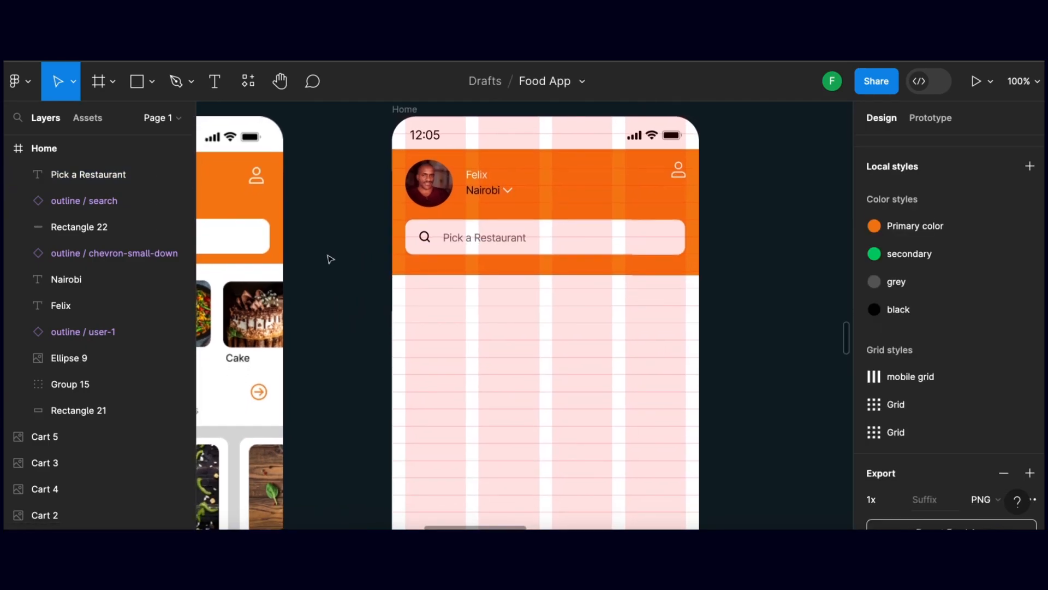
Hide the layout grids to check the header's appearance, and turn them back on
{"action": "key", "text": "ctrl+g"}
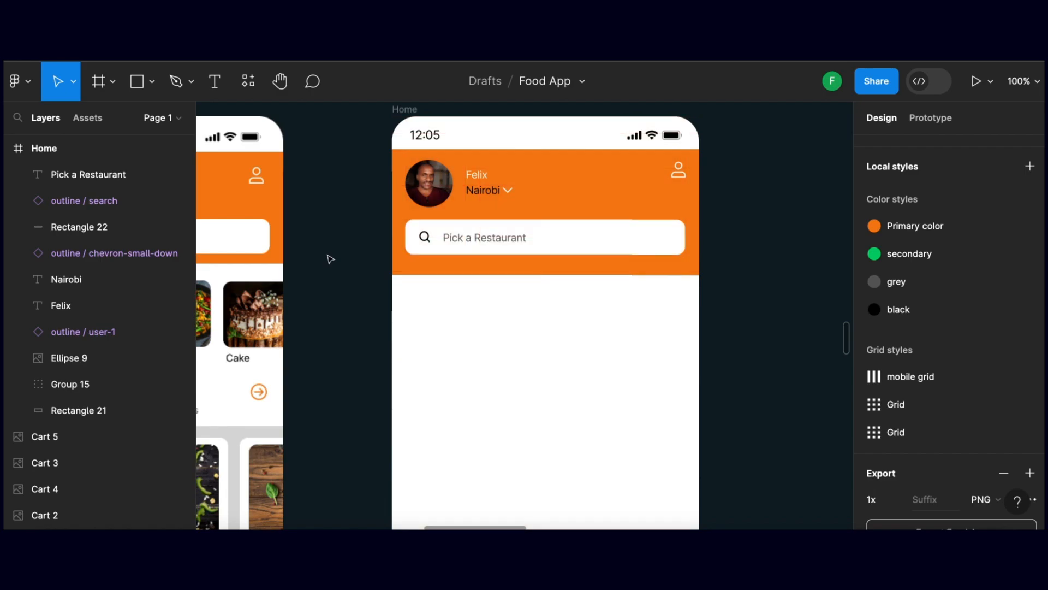
{"action": "key", "text": "ctrl+g"}
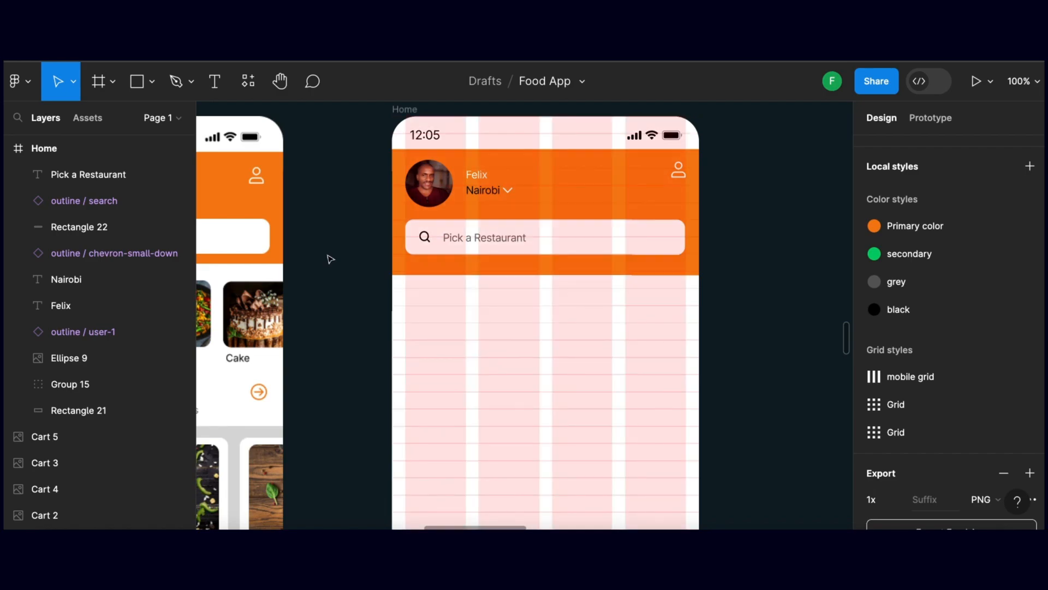
{"action": "left_click", "coordinate": [329, 277]}
Draw an 82 × 84 rectangle with corner radius 10 below the orange header, starting at the first grid column
{"action": "left_click_drag", "start_coordinate": [358, 324], "coordinate": [521, 284]}
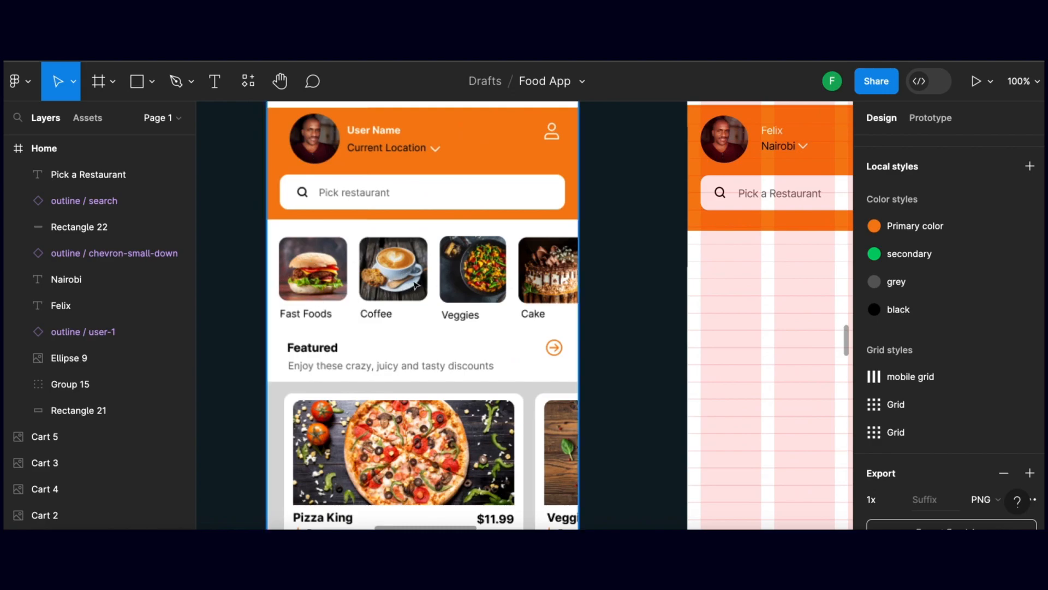
{"action": "left_click_drag", "start_coordinate": [610, 301], "coordinate": [431, 286]}
{"action": "left_click_drag", "start_coordinate": [643, 292], "coordinate": [544, 305]}
{"action": "left_click_drag", "start_coordinate": [433, 260], "coordinate": [425, 278]}
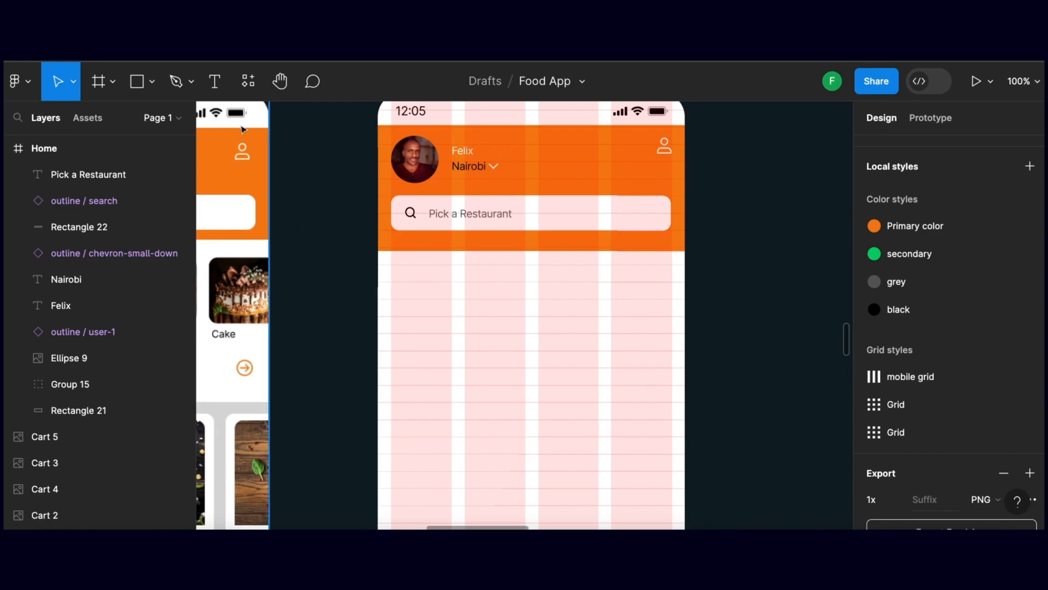
{"action": "key", "text": "r"}
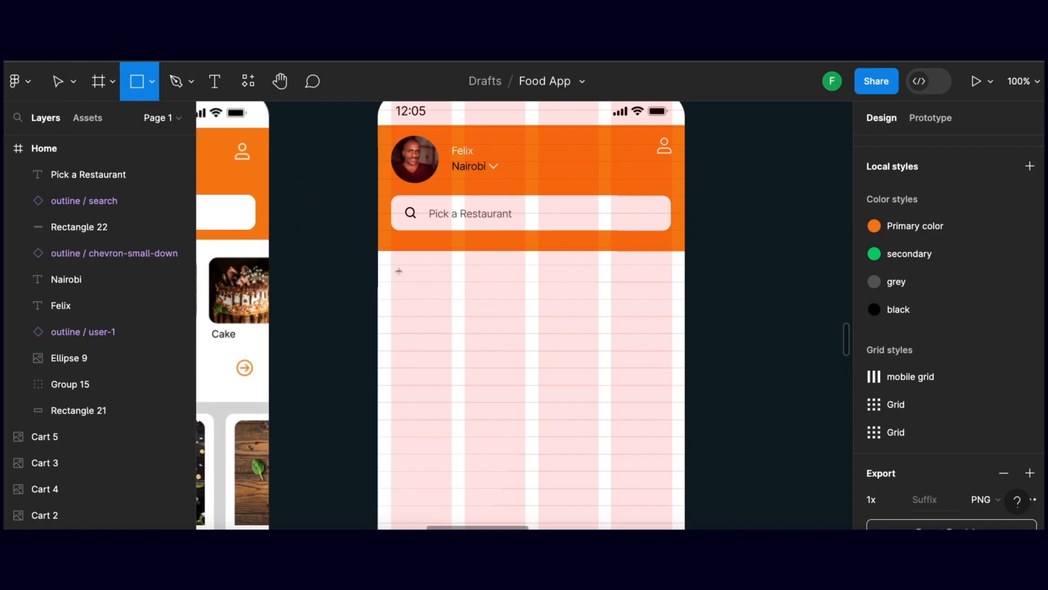
{"action": "left_click_drag", "start_coordinate": [392, 265], "coordinate": [455, 329]}
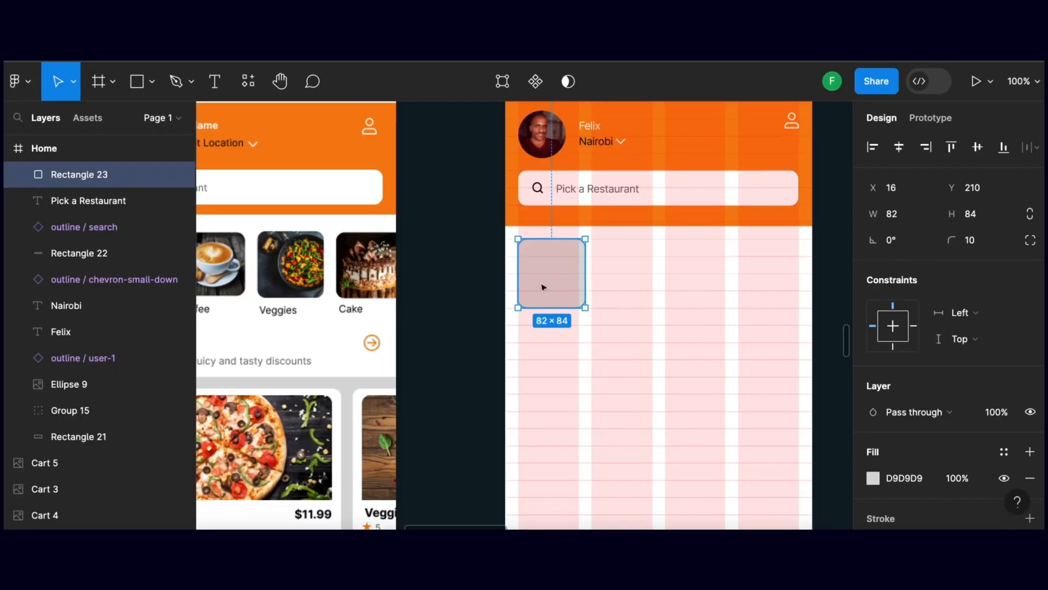
Place the burger.jpg image into the rounded rectangle below the header and deselect it
{"action": "key", "text": "super+shift+k"}
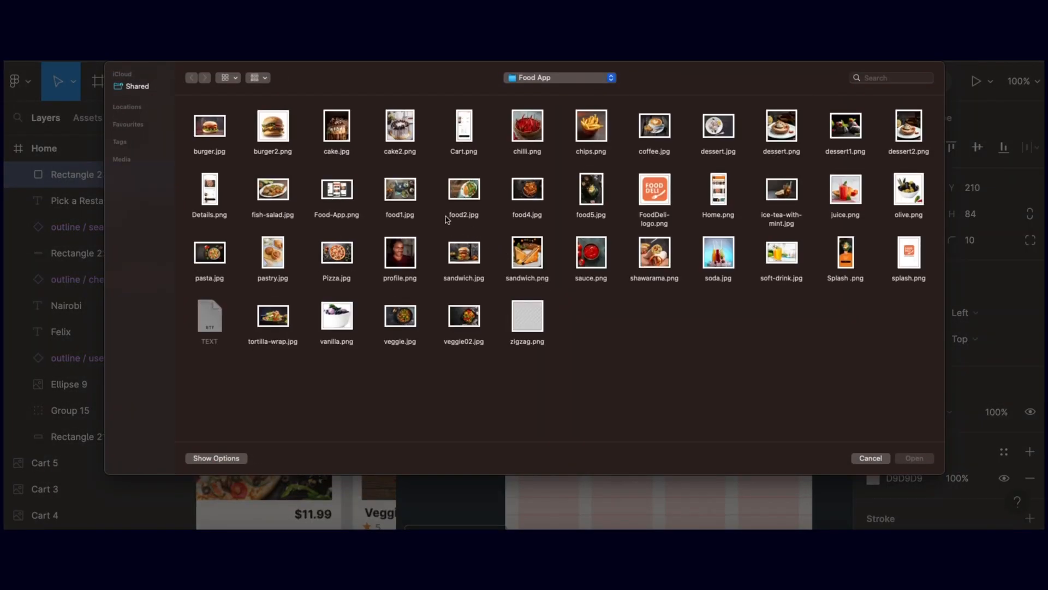
{"action": "left_click", "coordinate": [219, 129]}
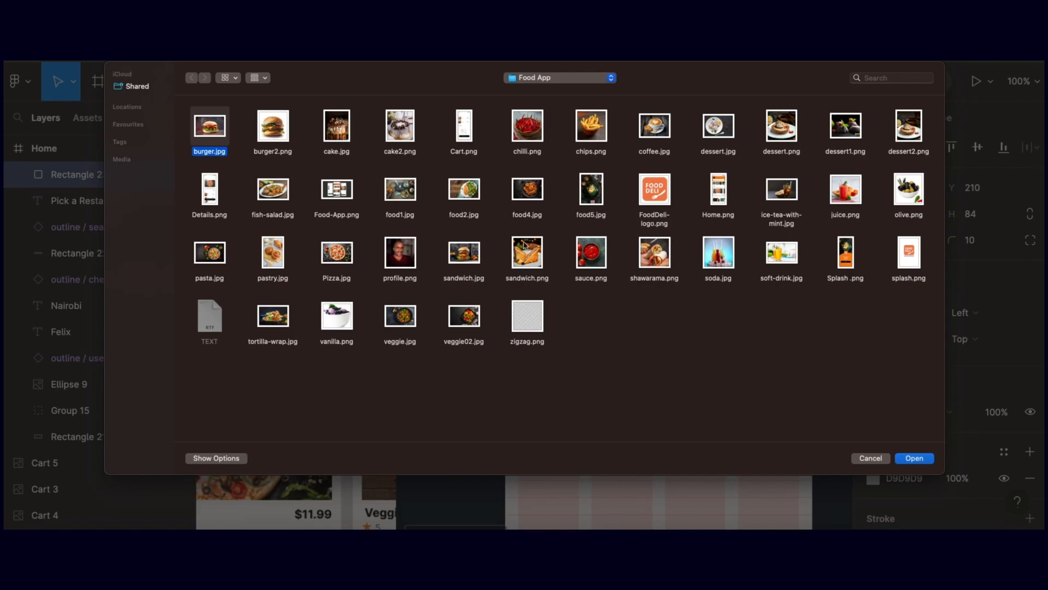
{"action": "left_click", "coordinate": [915, 458]}
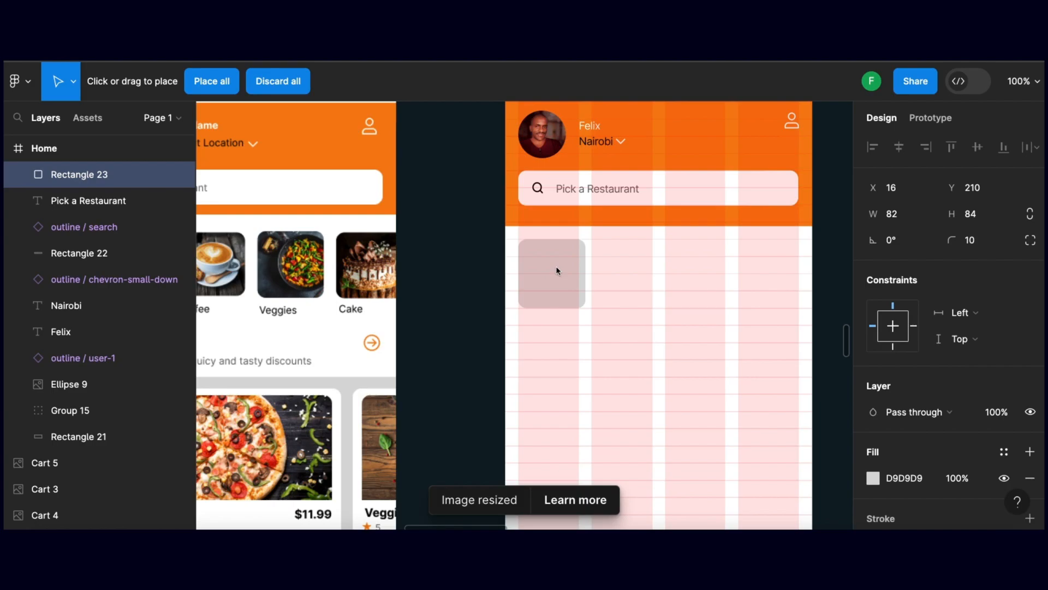
{"action": "left_click", "coordinate": [552, 267]}
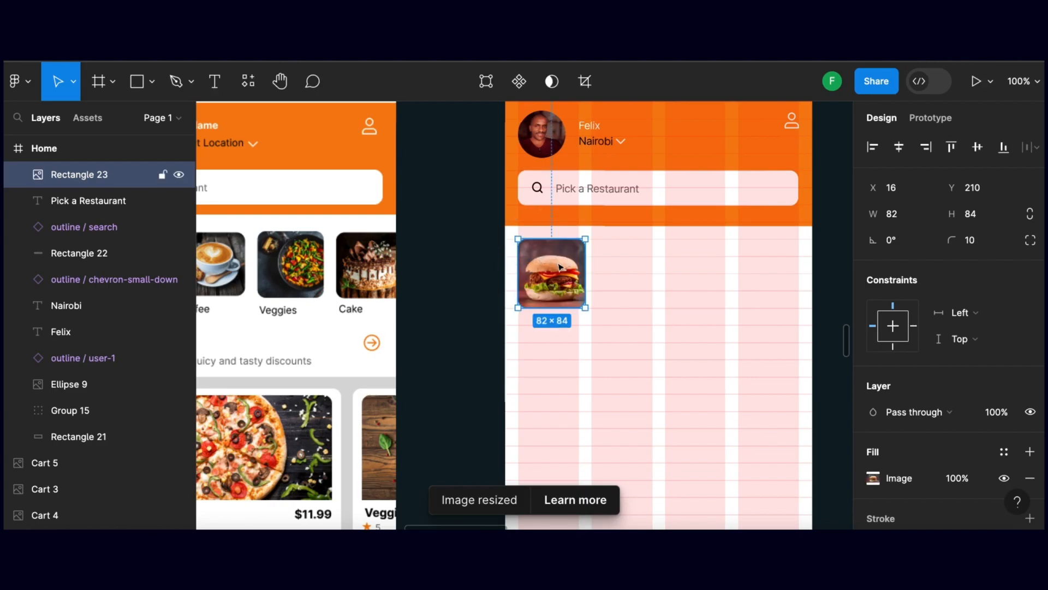
{"action": "left_click", "coordinate": [464, 278]}
Resize the burger image to 79 × 77 and deselect it
{"action": "left_click", "coordinate": [582, 277]}
{"action": "left_click_drag", "start_coordinate": [586, 307], "coordinate": [582, 302]}
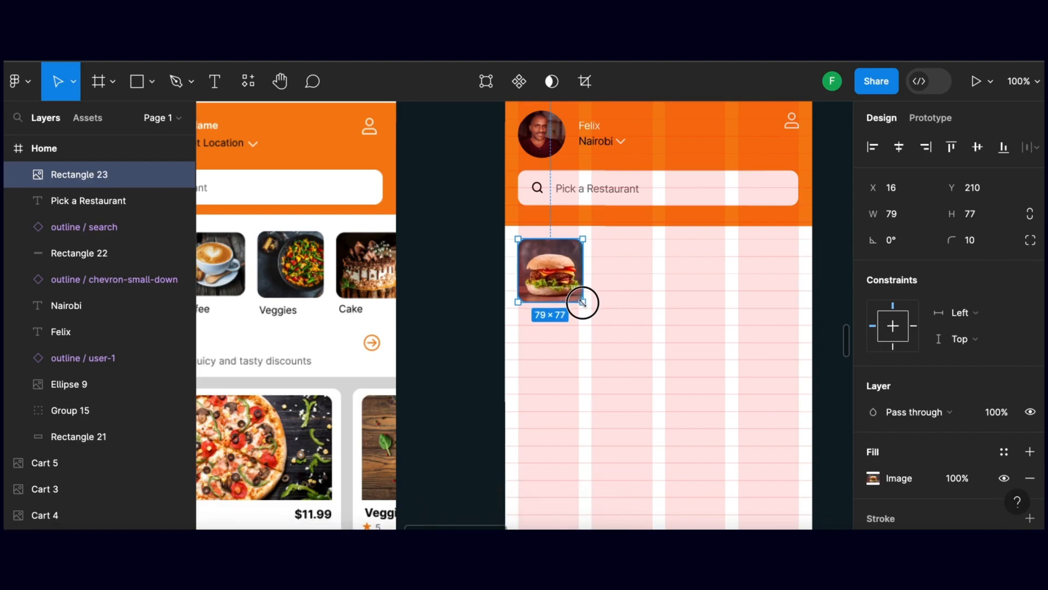
{"action": "left_click", "coordinate": [477, 286]}
{"action": "scroll", "coordinate": [561, 296], "scroll_direction": "right", "scroll_amount": 1}
{"action": "scroll", "coordinate": [560, 295], "scroll_direction": "right", "scroll_amount": 5}
{"action": "left_click", "coordinate": [528, 297]}
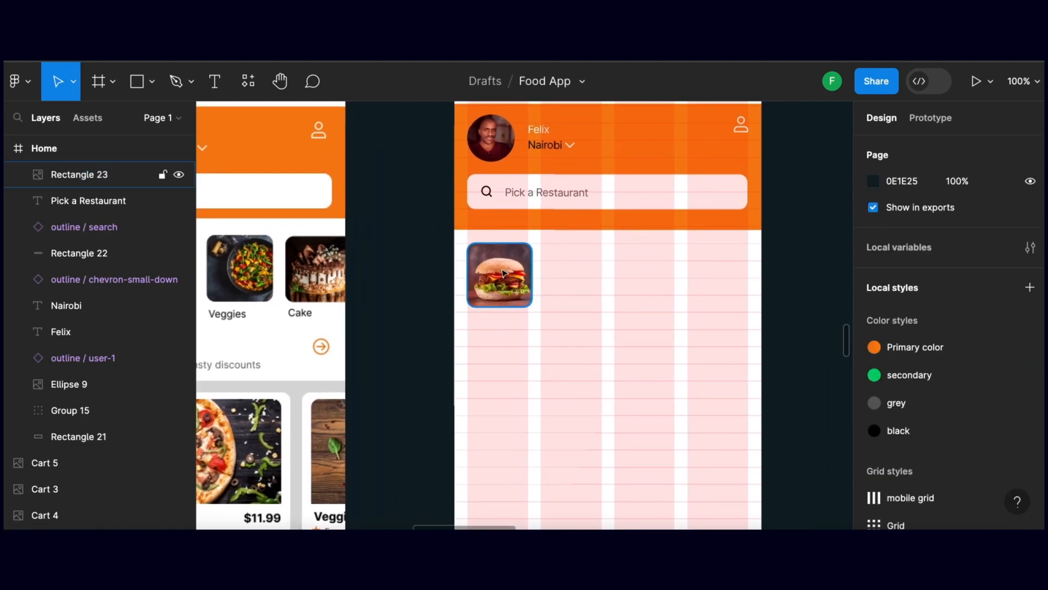
Add a 69 × 21 text box reading "Fast Foods" directly below the burger image
{"action": "left_click", "coordinate": [501, 313]}
{"action": "key", "text": "t"}
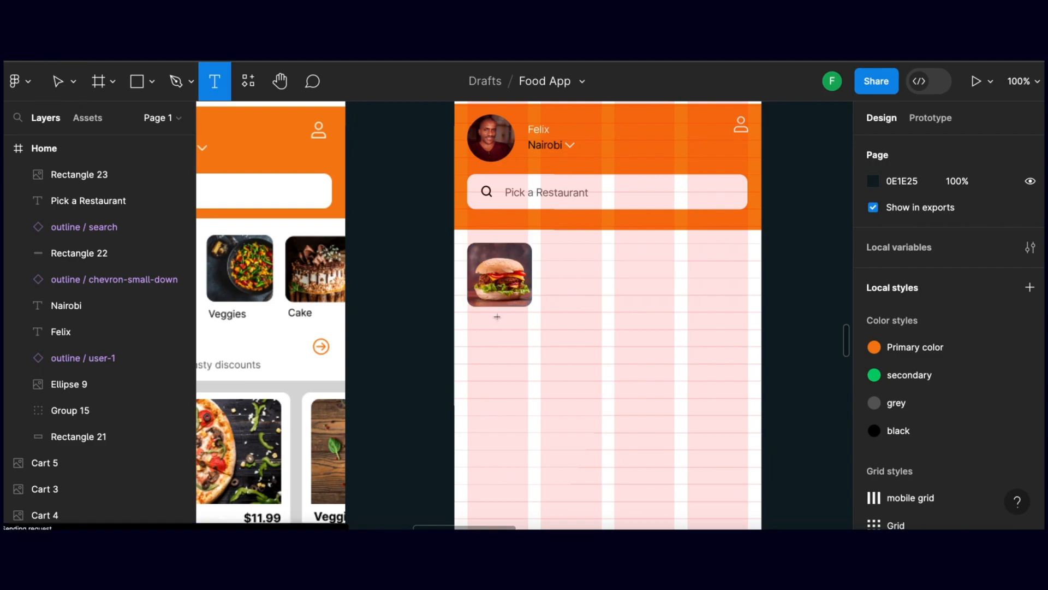
{"action": "left_click_drag", "start_coordinate": [468, 313], "coordinate": [525, 330]}
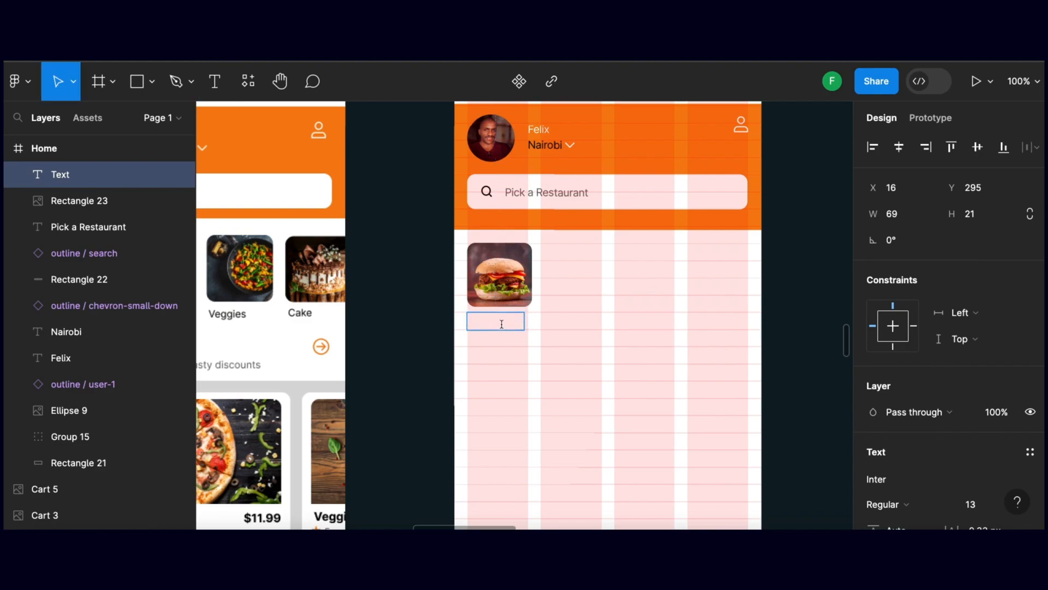
{"action": "type", "text": "Fast Foods"}
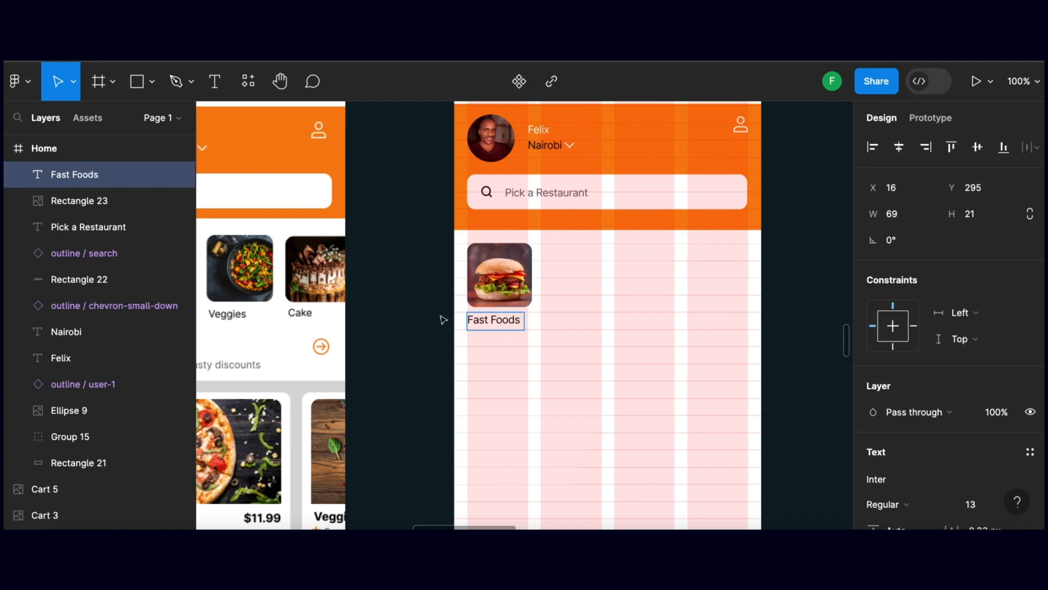
{"action": "key", "text": "Escape"}
Set the font size of the "Fast Foods" label below the burger image to 11 and deselect it
{"action": "left_click_drag", "start_coordinate": [468, 318], "coordinate": [387, 321]}
{"action": "left_click", "coordinate": [434, 314]}
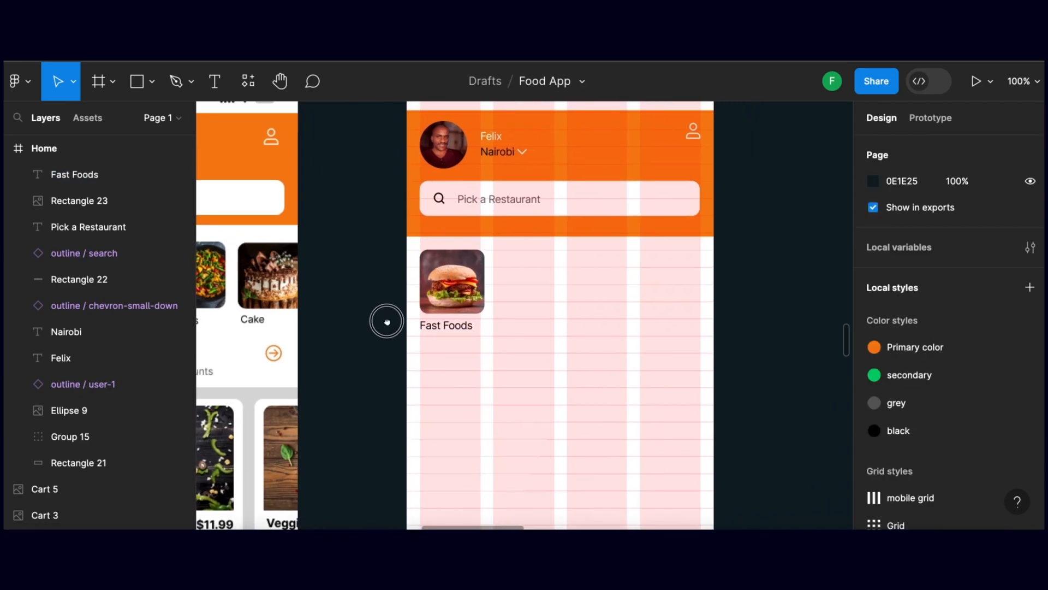
{"action": "left_click", "coordinate": [434, 326]}
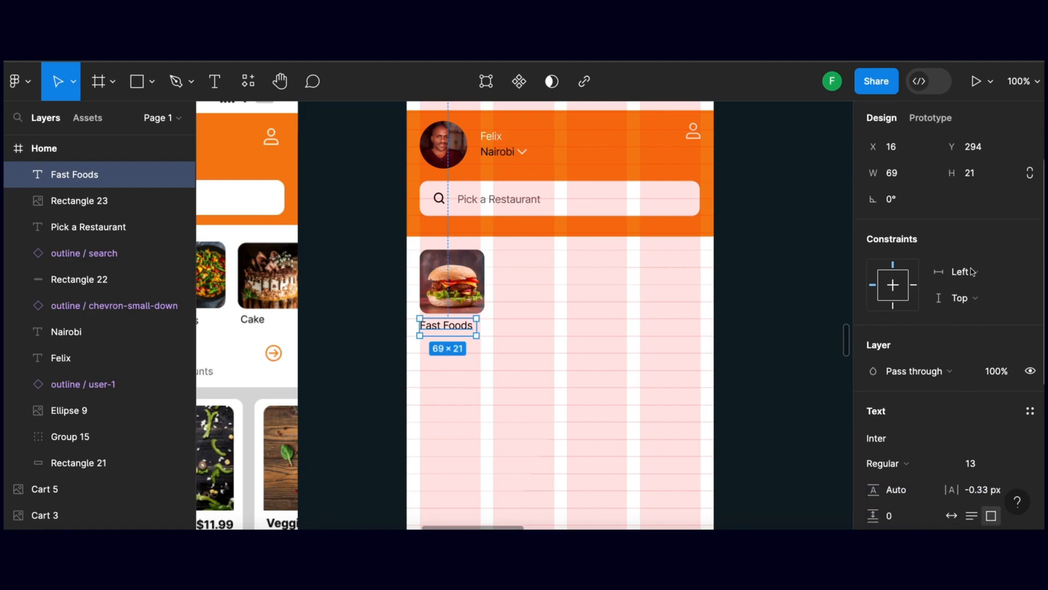
{"action": "scroll", "coordinate": [1002, 402], "scroll_direction": "down", "scroll_amount": 3}
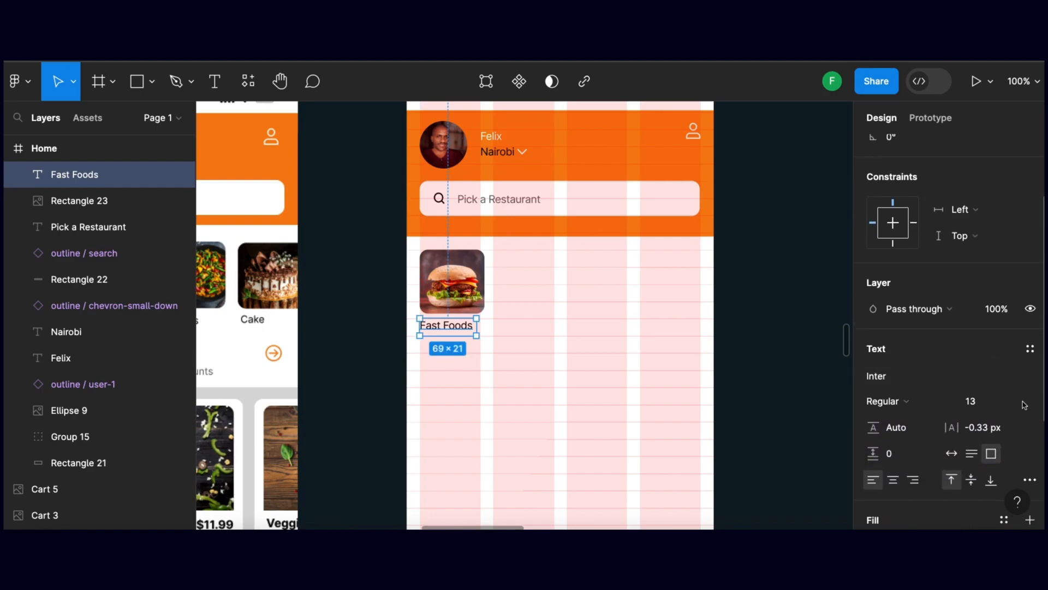
{"action": "left_click", "coordinate": [1015, 401]}
{"action": "left_click", "coordinate": [1008, 387]}
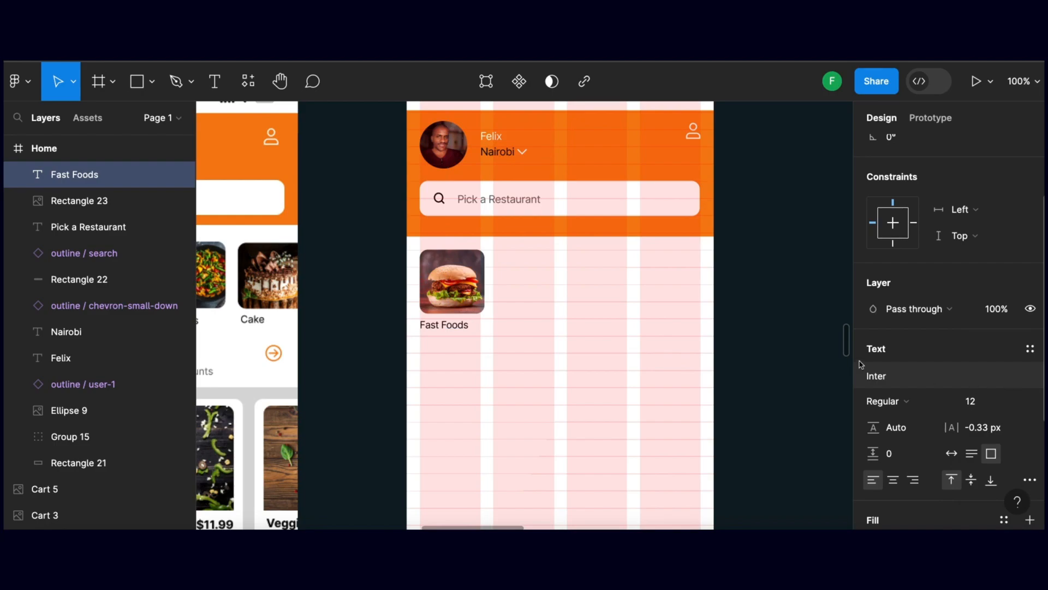
{"action": "left_click", "coordinate": [1015, 402]}
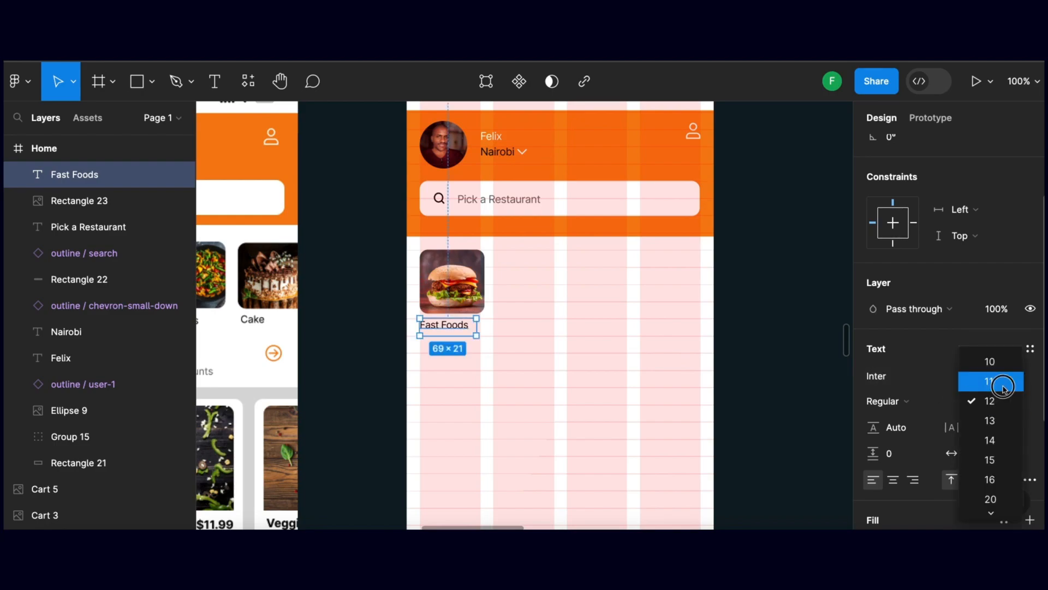
{"action": "left_click", "coordinate": [1004, 388]}
{"action": "left_click", "coordinate": [362, 340]}
{"action": "scroll", "coordinate": [370, 333], "scroll_direction": "down", "scroll_amount": 1}
{"action": "scroll", "coordinate": [369, 333], "scroll_direction": "up", "scroll_amount": 1}
Group the burger image with its "Fast Foods" label
{"action": "left_click", "coordinate": [439, 314]}
{"action": "left_click", "coordinate": [458, 300], "text": "shift"}
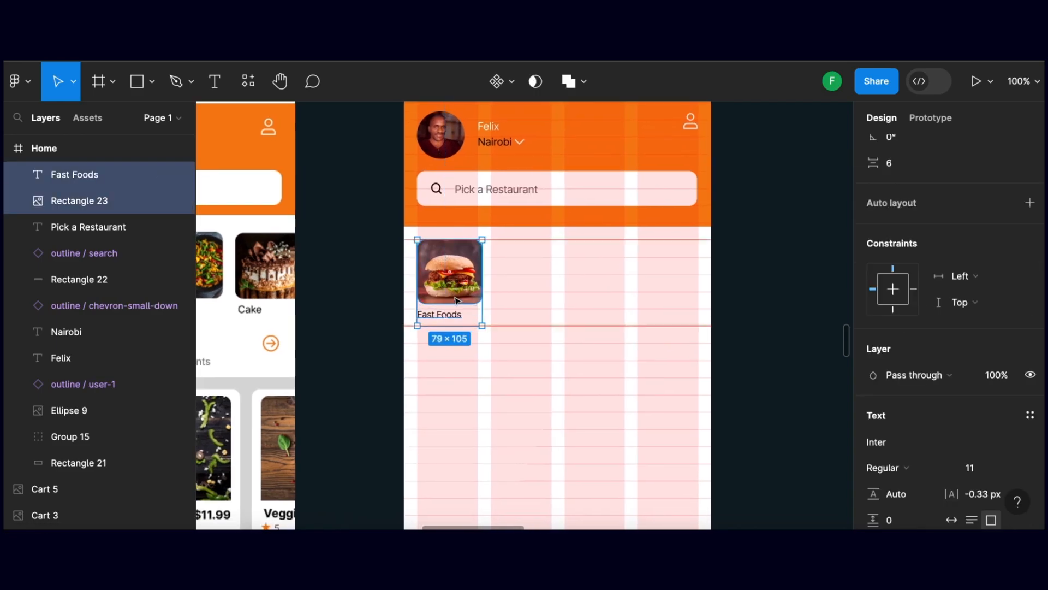
{"action": "scroll", "coordinate": [457, 300], "scroll_direction": "left", "scroll_amount": 3}
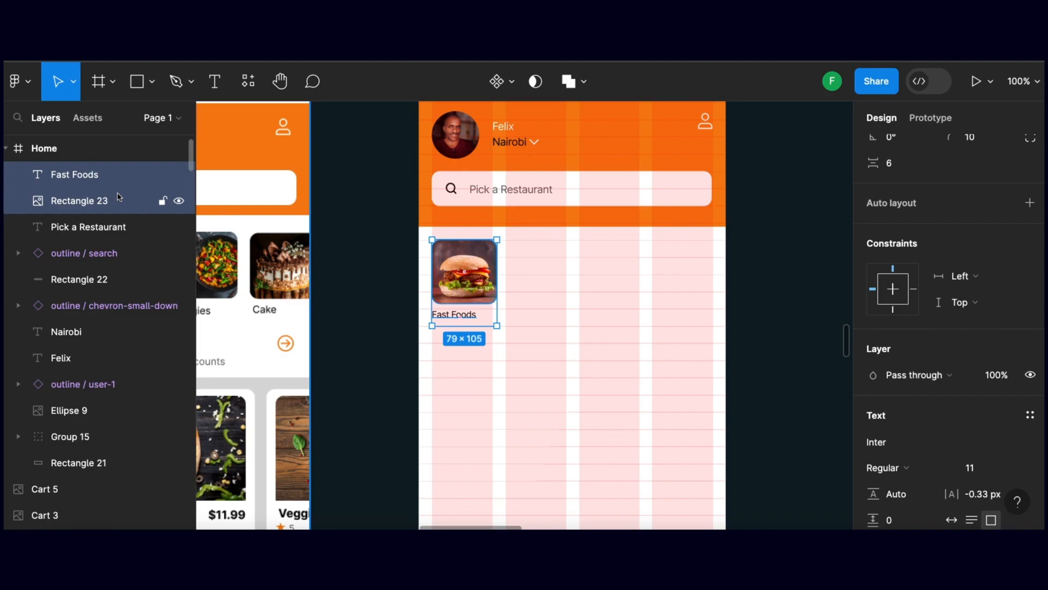
{"action": "key", "text": "ctrl+g"}
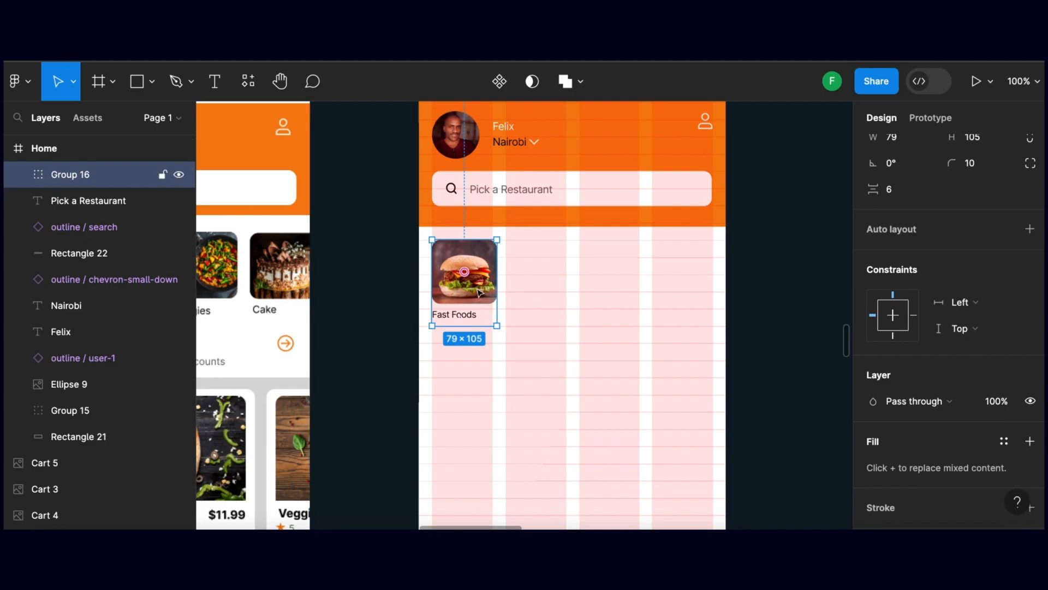
Duplicate the burger category group three times across the row, one copy per remaining grid column, and deselect
{"action": "left_click_drag", "start_coordinate": [479, 292], "coordinate": [696, 282]}
{"action": "scroll", "coordinate": [705, 289], "scroll_direction": "down", "scroll_amount": 1}
{"action": "left_click", "coordinate": [758, 295]}
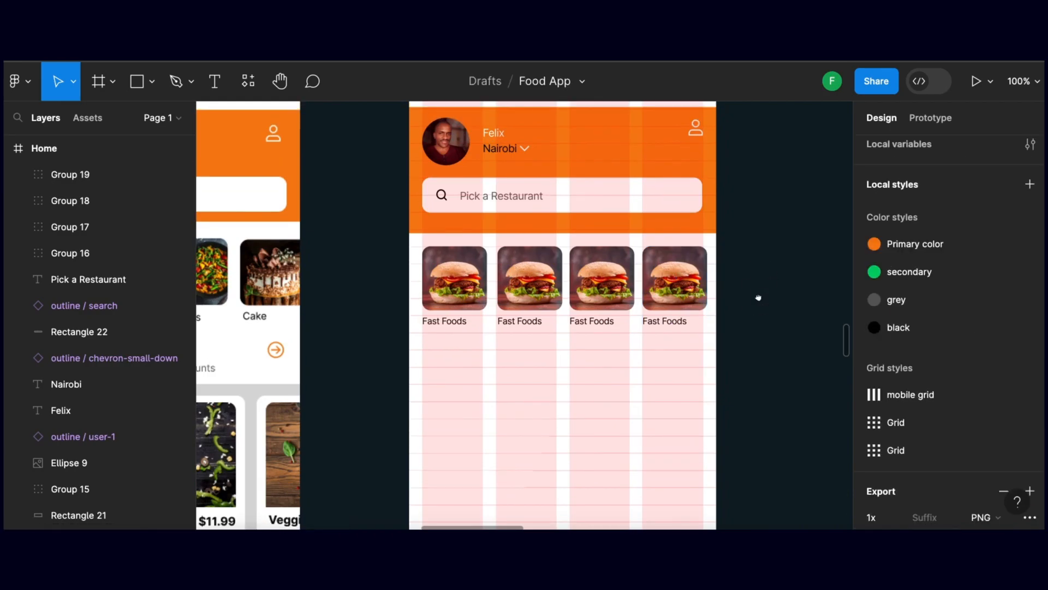
Replace the burger picture in the second category group with coffee.jpg and deselect it
{"action": "left_click", "coordinate": [545, 286]}
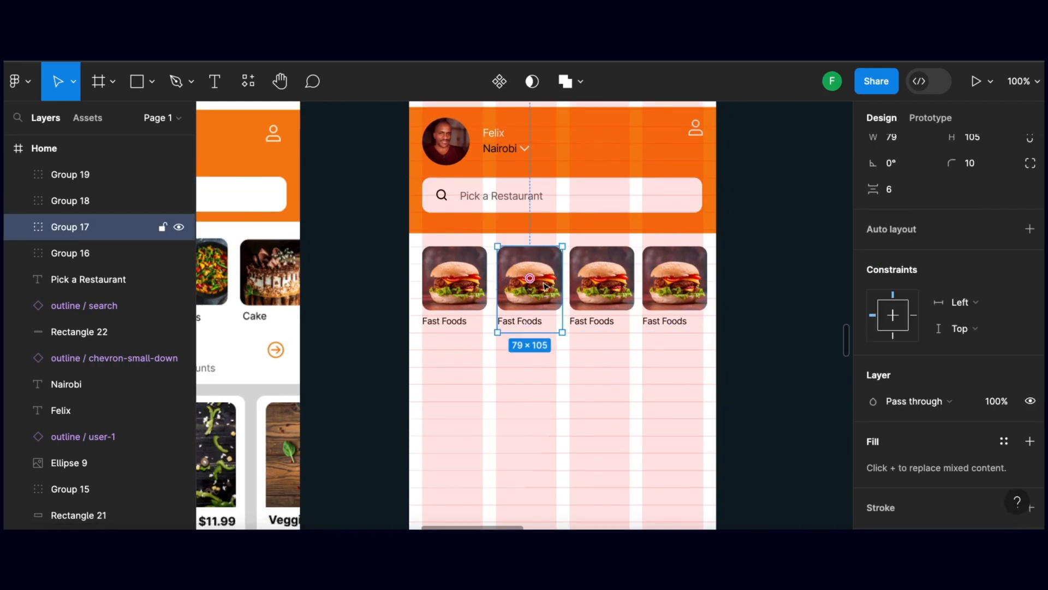
{"action": "left_click_drag", "start_coordinate": [420, 304], "coordinate": [401, 302]}
{"action": "left_click", "coordinate": [517, 291]}
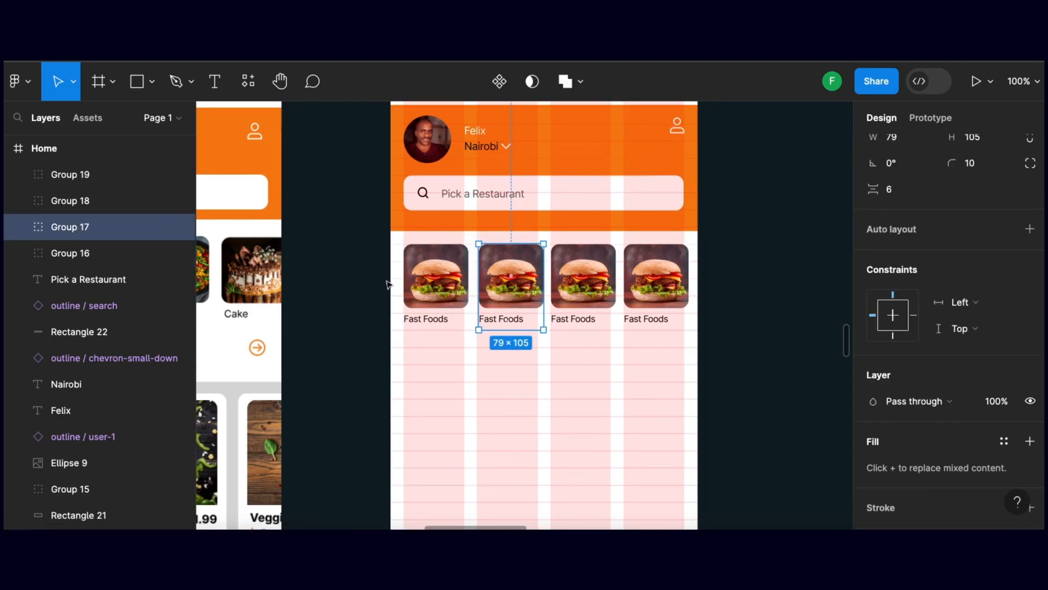
{"action": "double_click", "coordinate": [514, 294]}
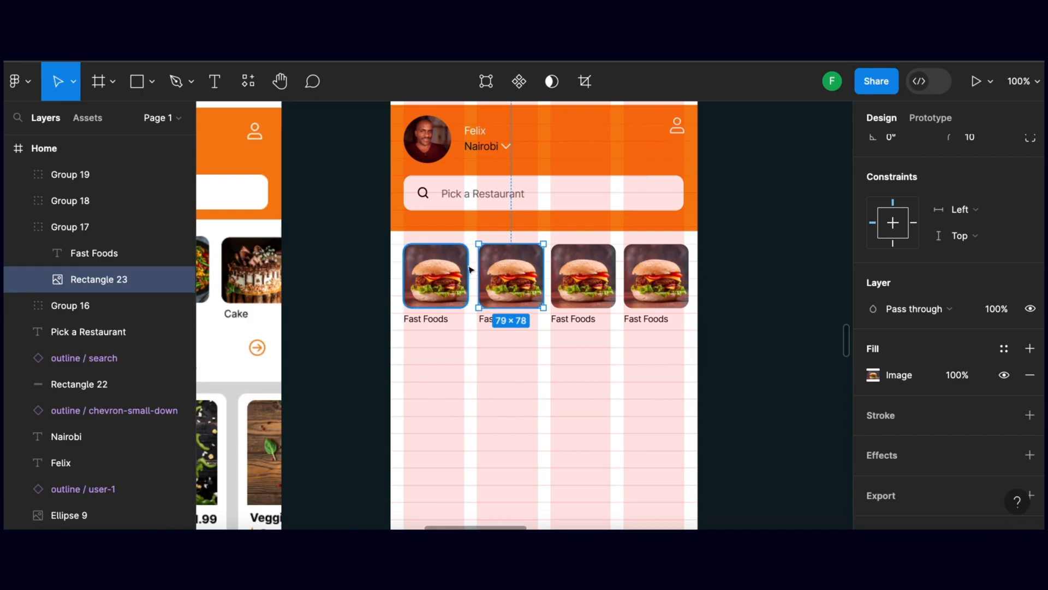
{"action": "key", "text": "super+shift+k"}
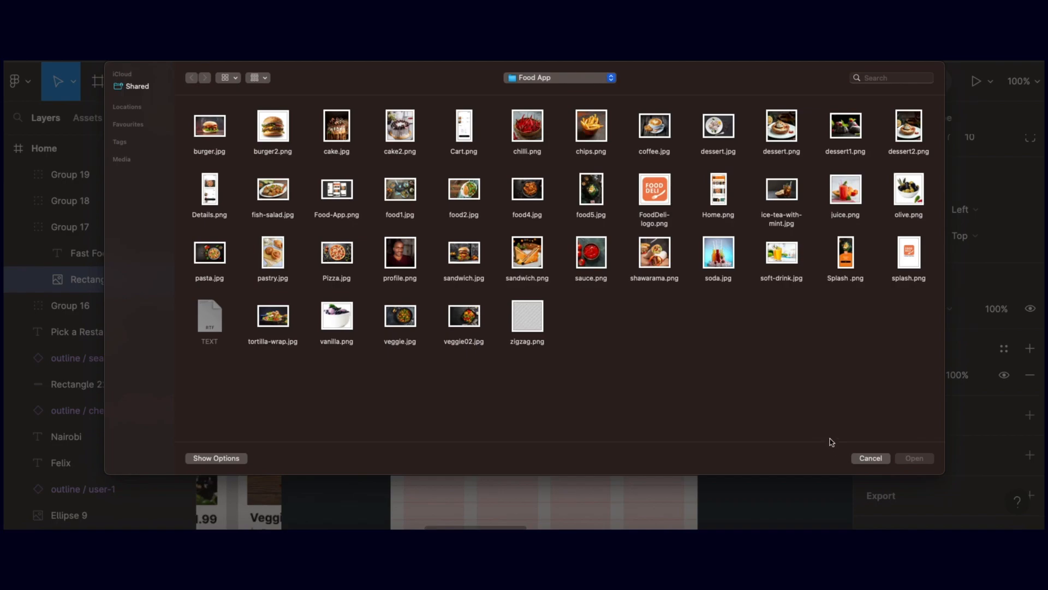
{"action": "left_click", "coordinate": [659, 127]}
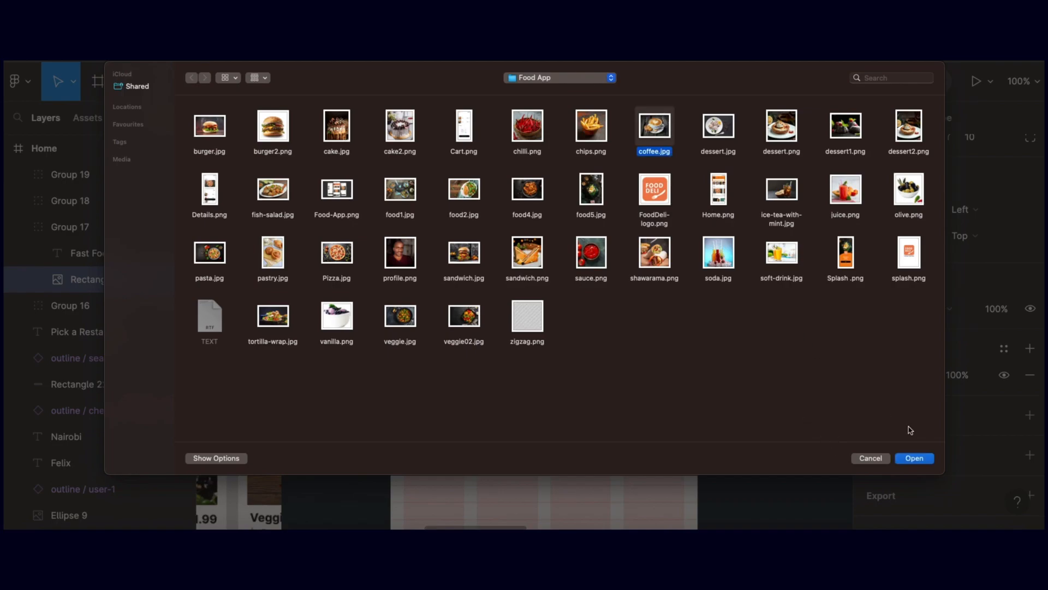
{"action": "left_click", "coordinate": [914, 458]}
{"action": "left_click", "coordinate": [512, 284]}
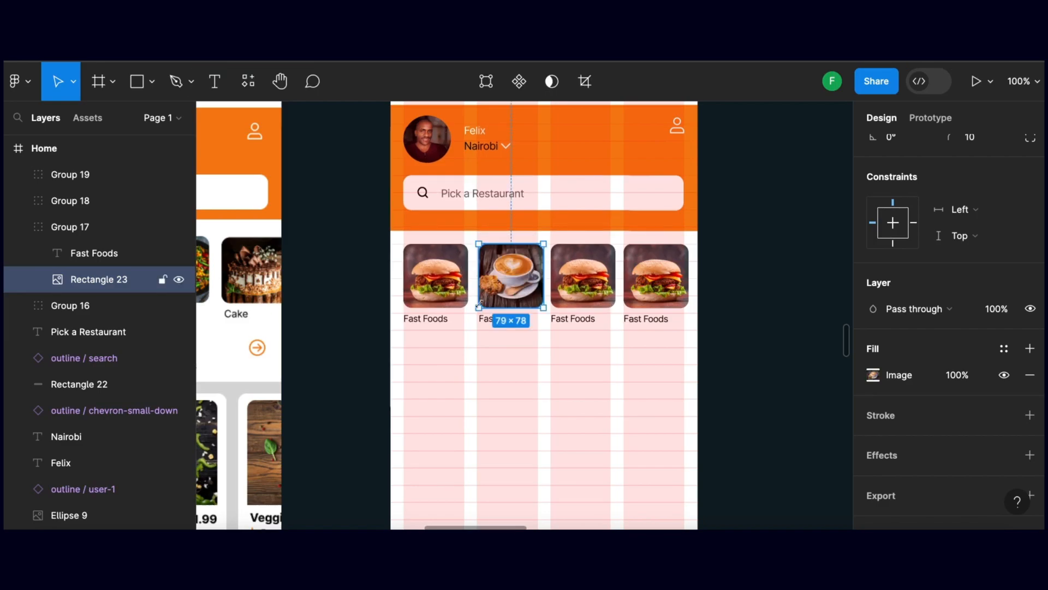
{"action": "left_click", "coordinate": [706, 364]}
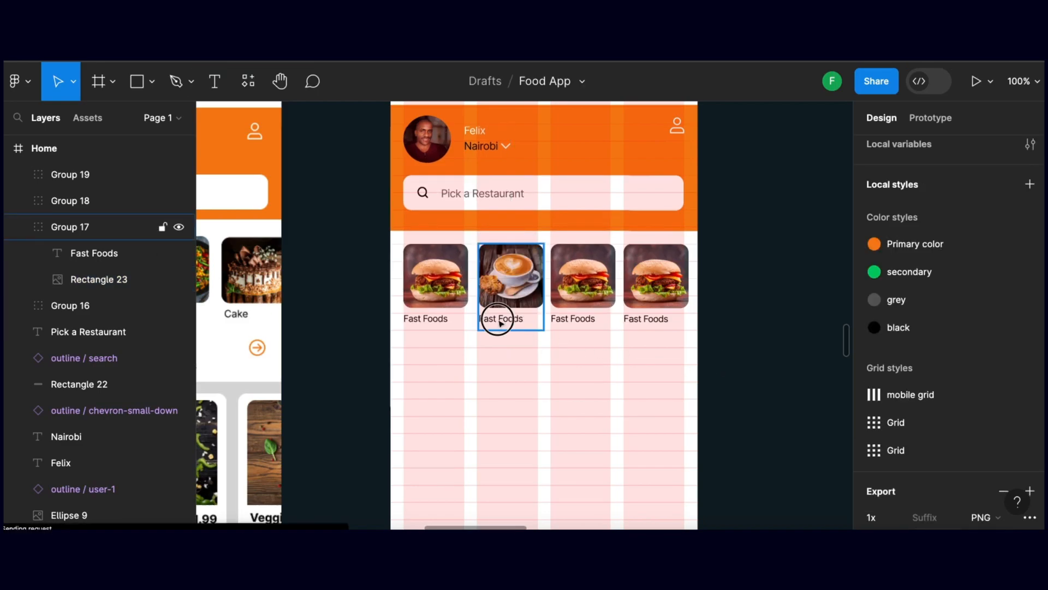
Change the label under the coffee image to "Coffee" and finish the text editing
{"action": "double_click", "coordinate": [501, 322]}
{"action": "double_click", "coordinate": [505, 318]}
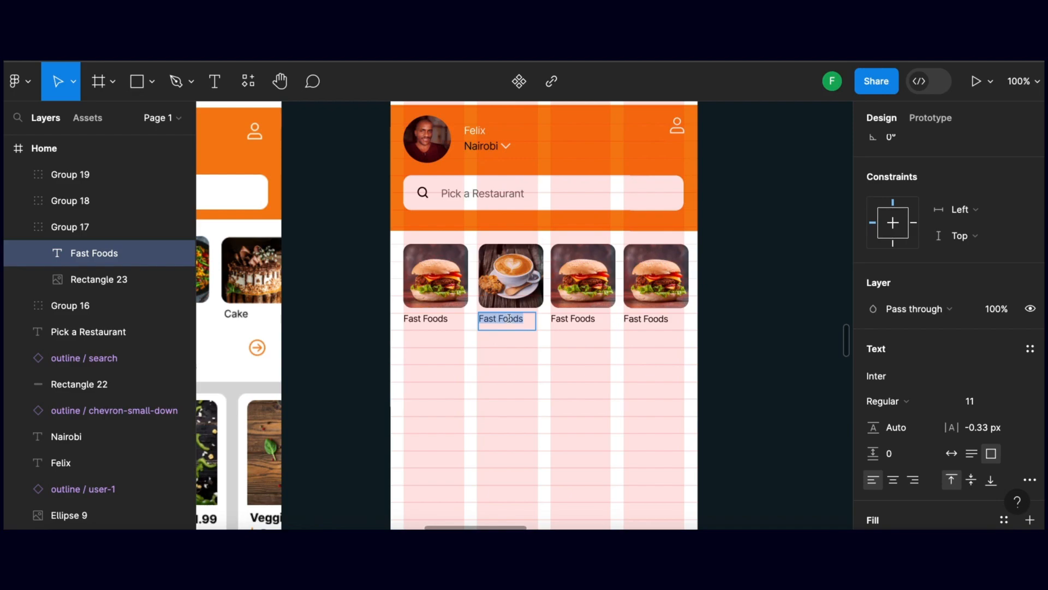
{"action": "type", "text": "Co"}
{"action": "type", "text": "fee"}
{"action": "key", "text": "BackSpace"}
{"action": "key", "text": "BackSpace"}
{"action": "key", "text": "BackSpace"}
{"action": "type", "text": "ffee"}
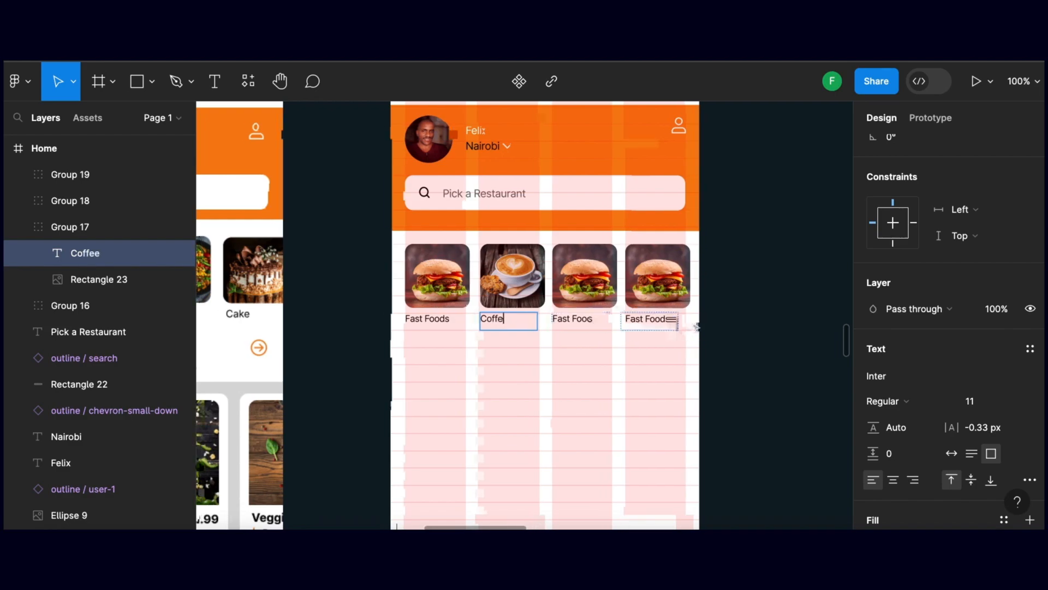
{"action": "scroll", "coordinate": [692, 328], "scroll_direction": "right", "scroll_amount": 1}
{"action": "left_click", "coordinate": [712, 326]}
{"action": "left_click", "coordinate": [720, 324]}
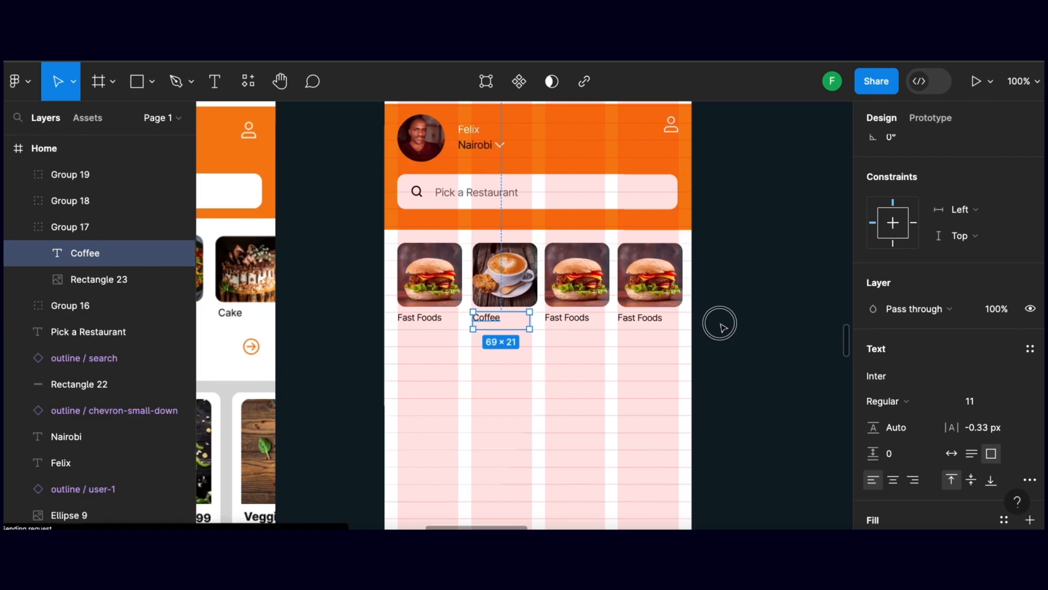
Select the burger image inside the third category group and open the image file picker for its replacement
{"action": "left_click", "coordinate": [577, 278]}
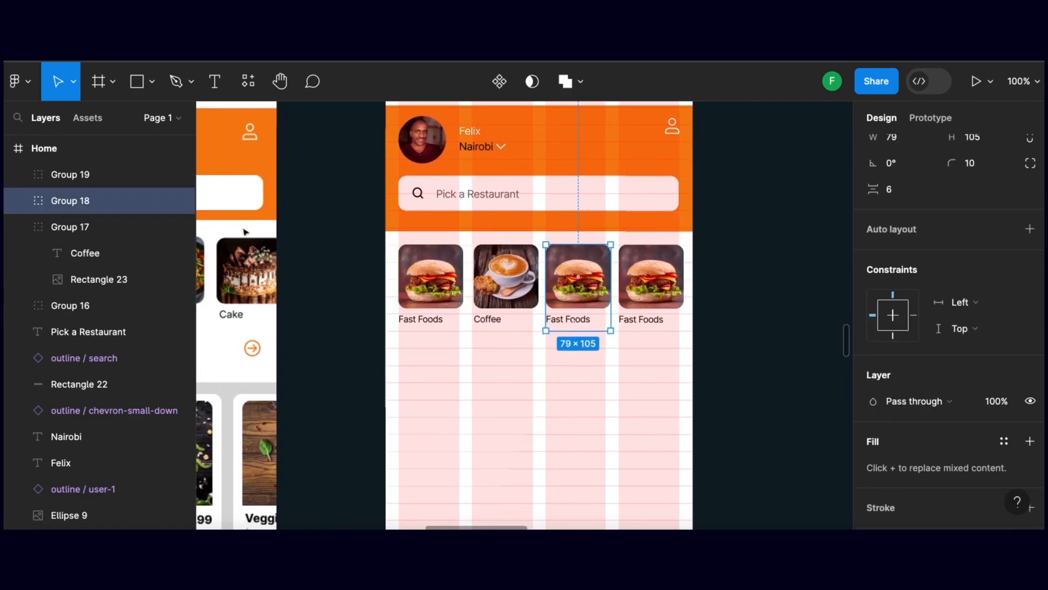
{"action": "left_click", "coordinate": [19, 201]}
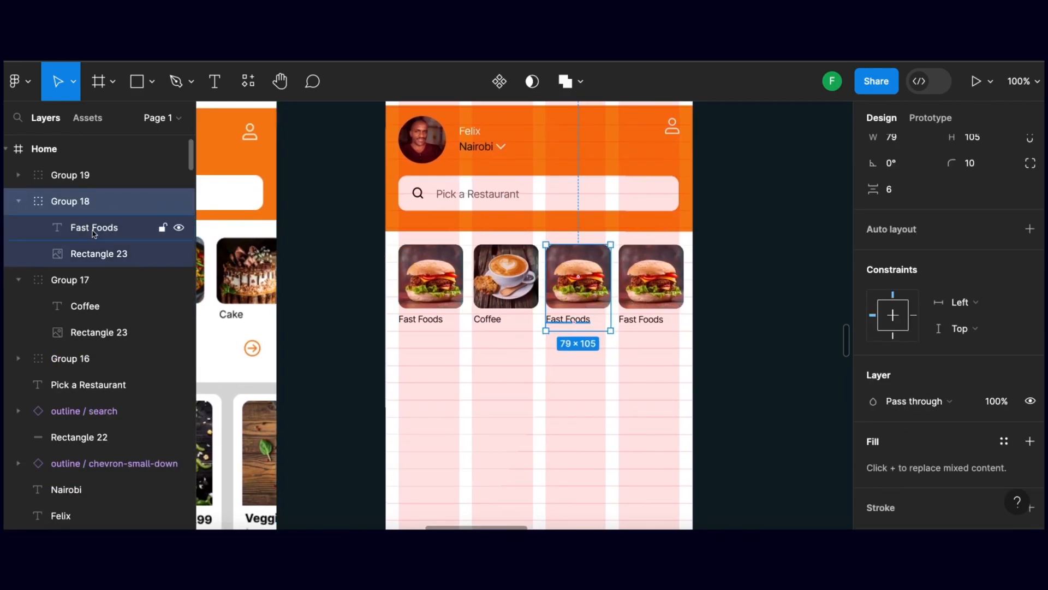
{"action": "scroll", "coordinate": [107, 255], "scroll_direction": "down", "scroll_amount": 1}
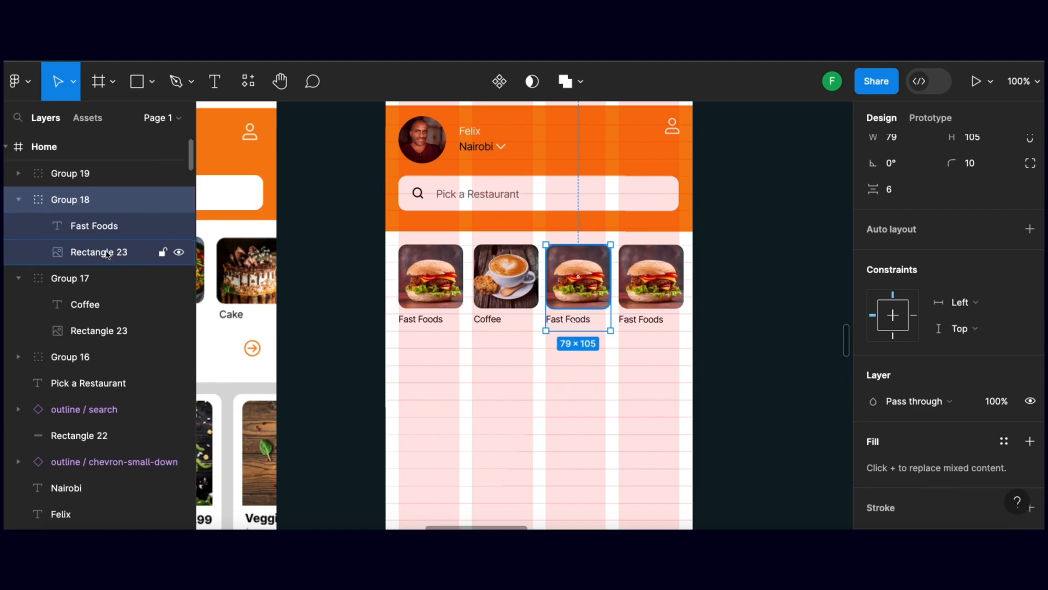
{"action": "left_click", "coordinate": [107, 255]}
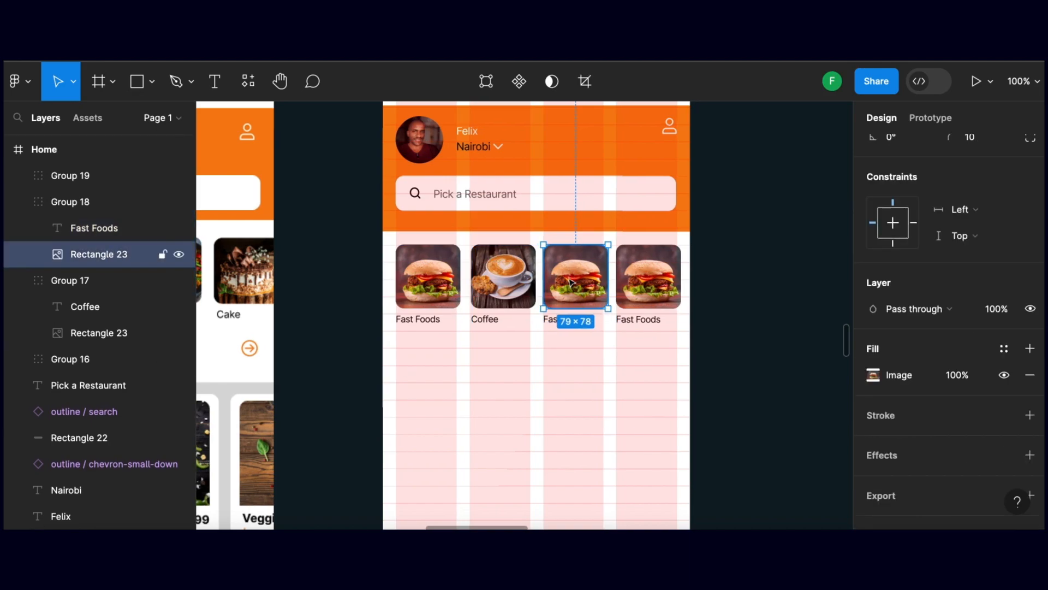
{"action": "scroll", "coordinate": [568, 281], "scroll_direction": "left", "scroll_amount": 1}
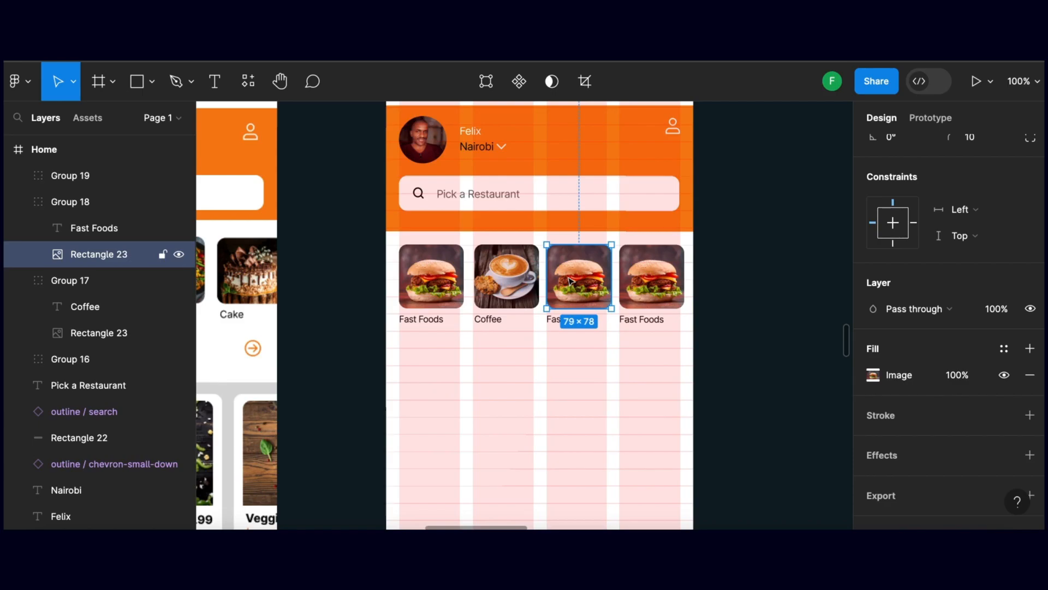
{"action": "key", "text": "super+shift+k"}
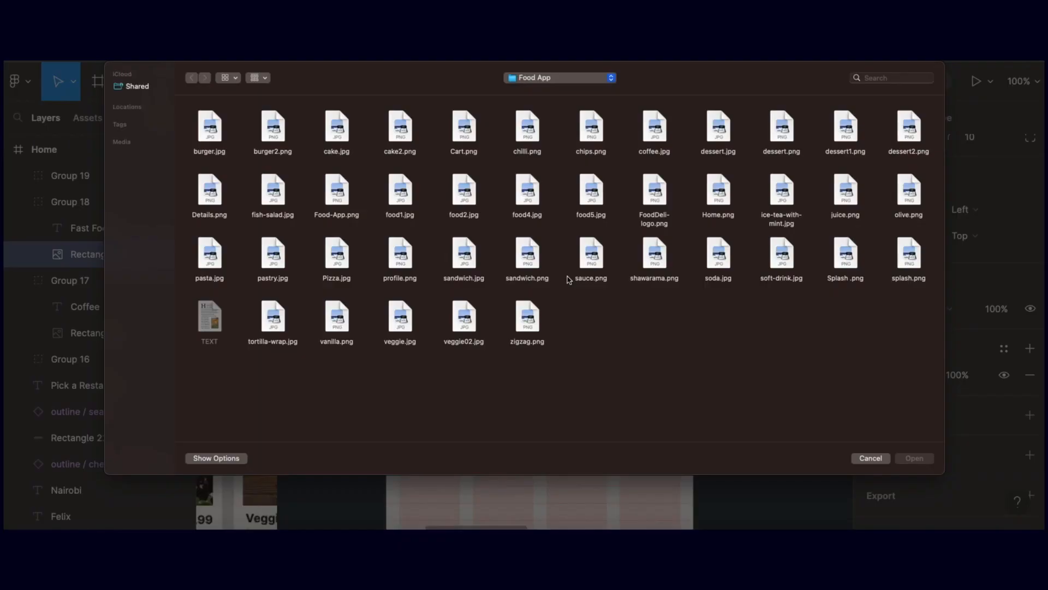